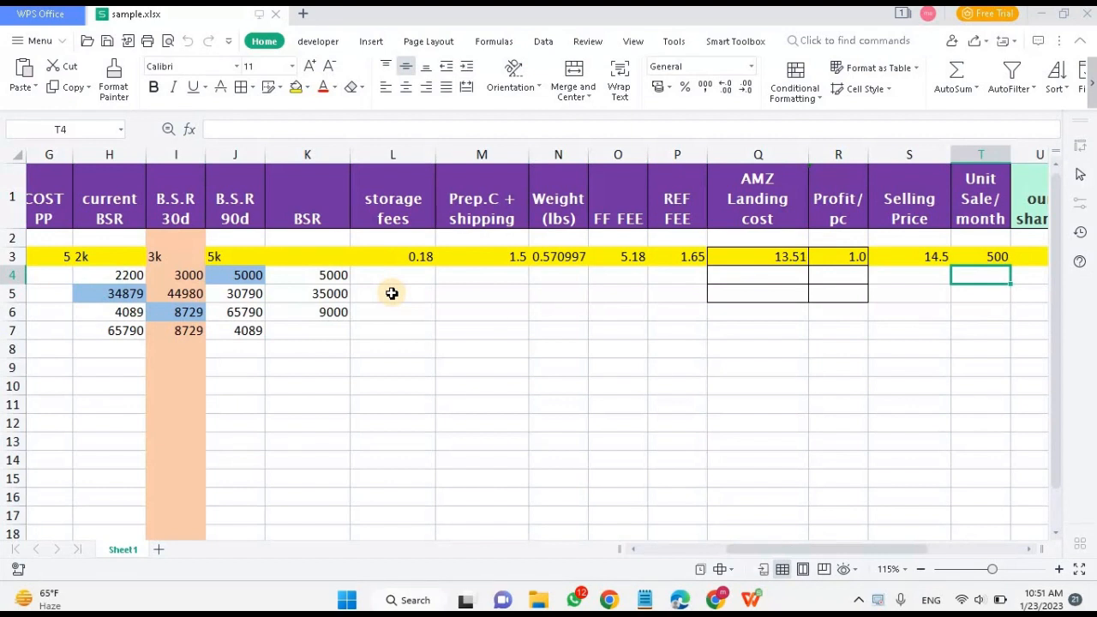
- Switch to Chrome, set Amazon's delivery location to US ZIP code 10001, and reload the search results page
click(718, 599)
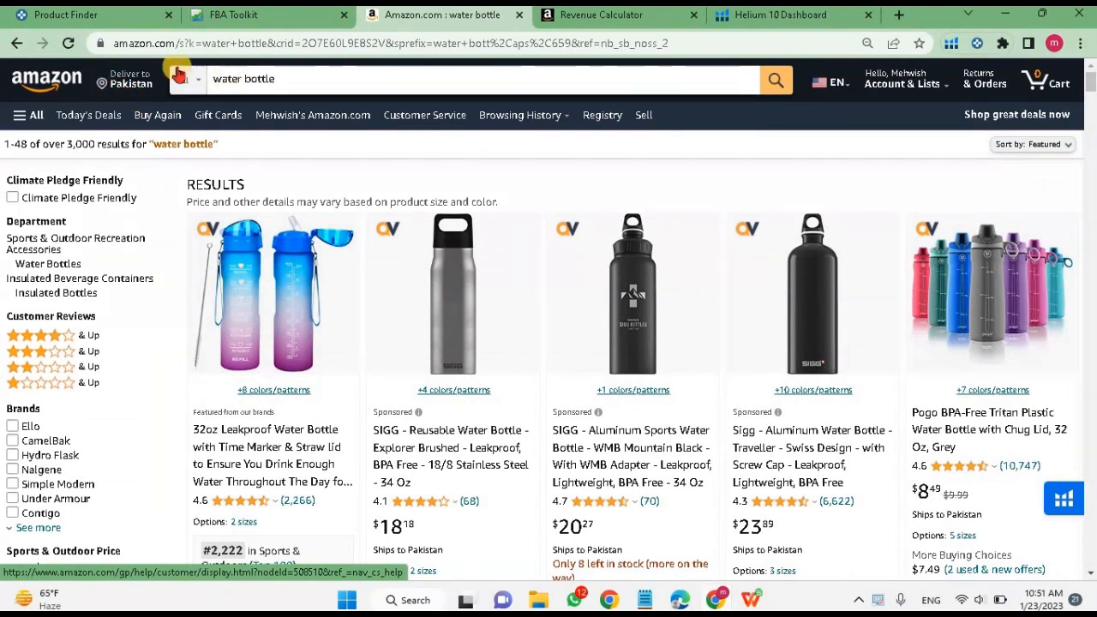
click(125, 90)
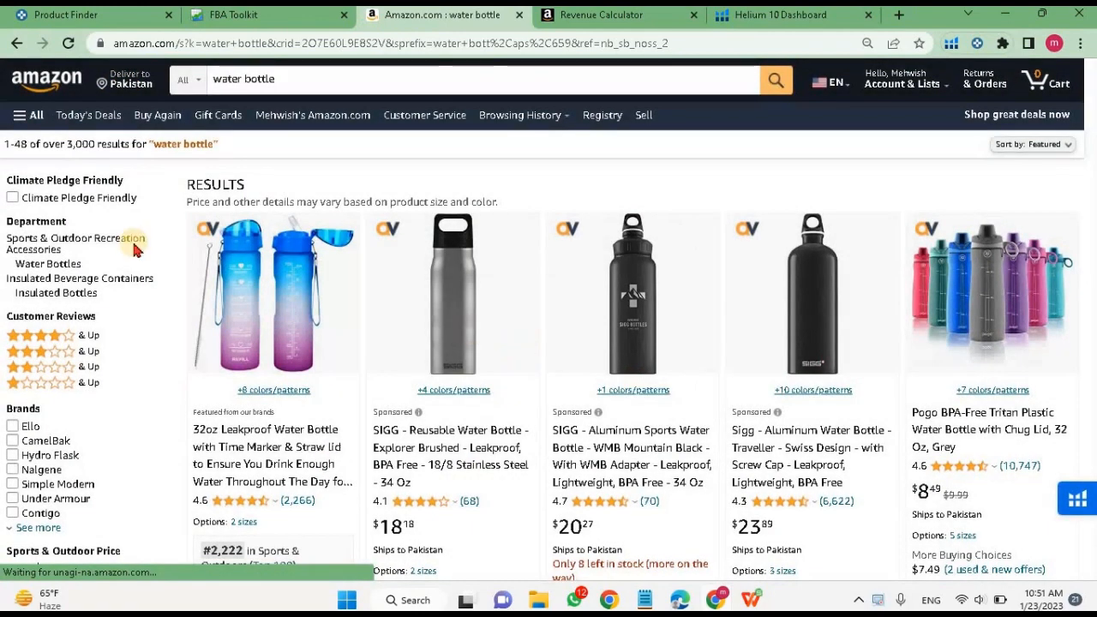
click(126, 86)
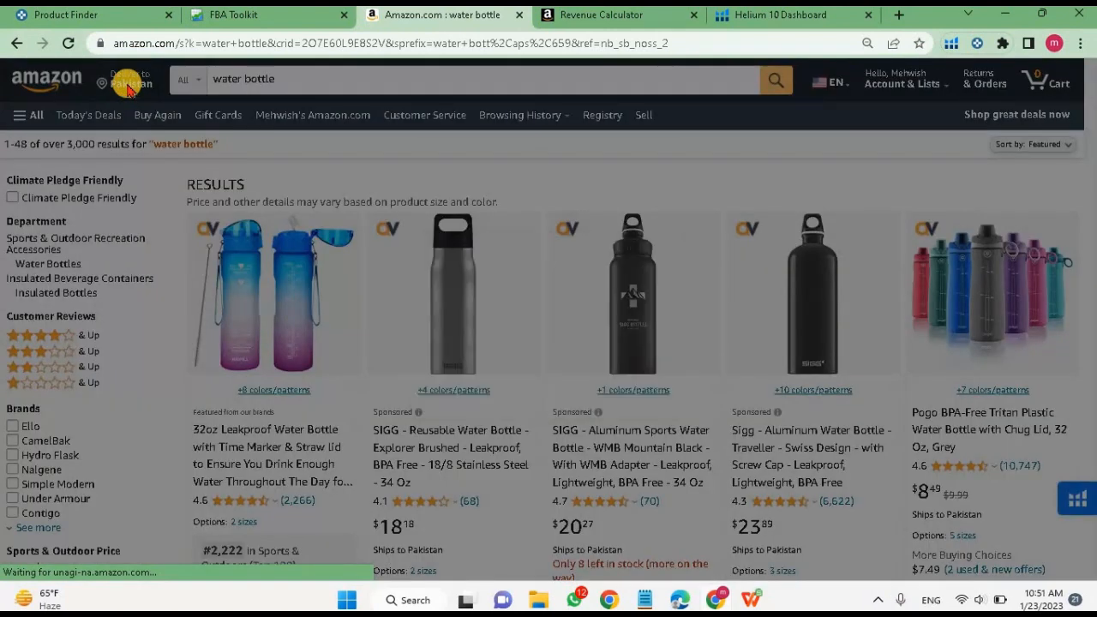
click(487, 388)
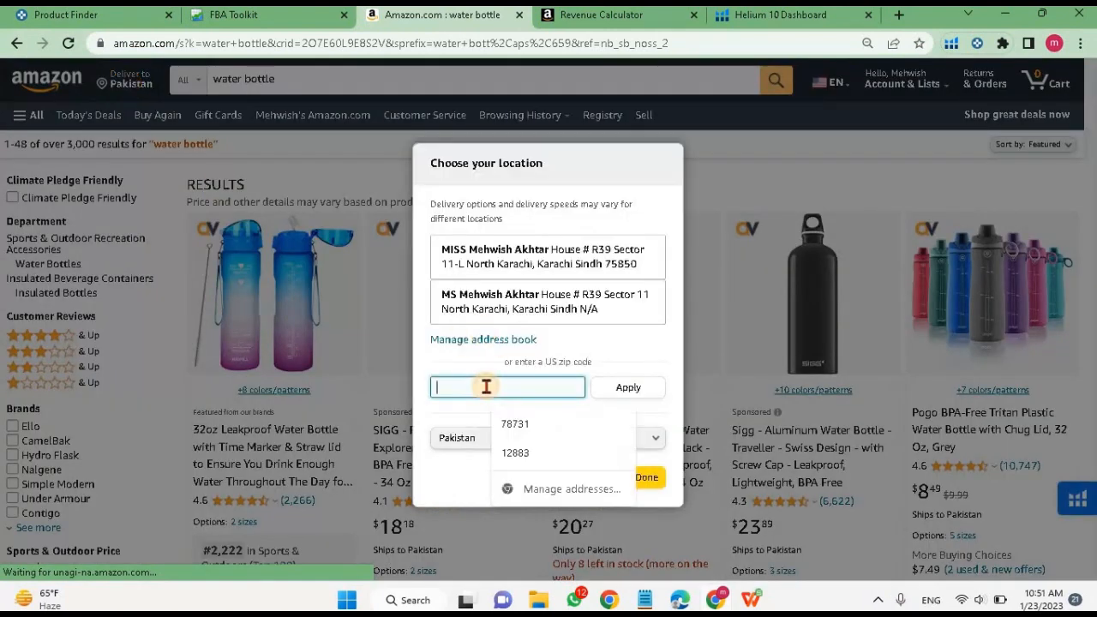
text(10001)
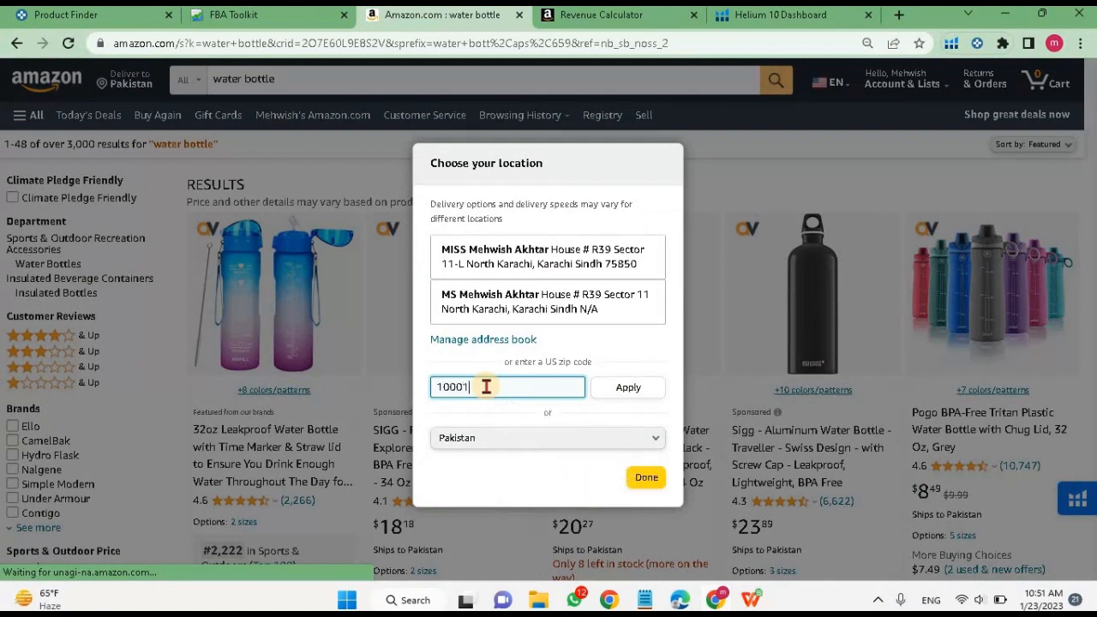
click(647, 393)
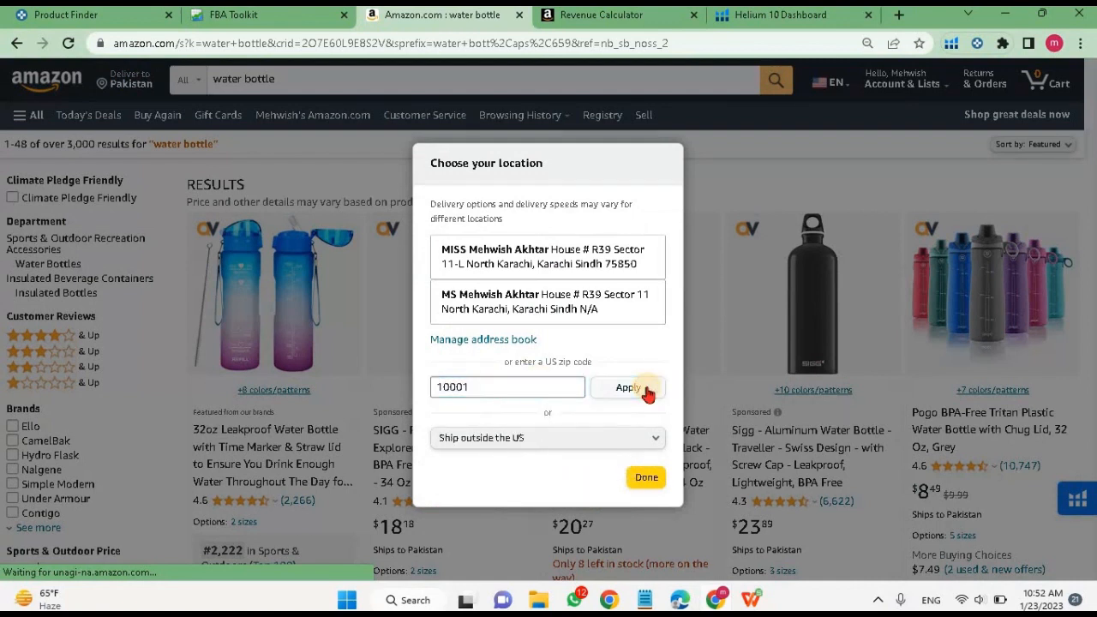
click(648, 483)
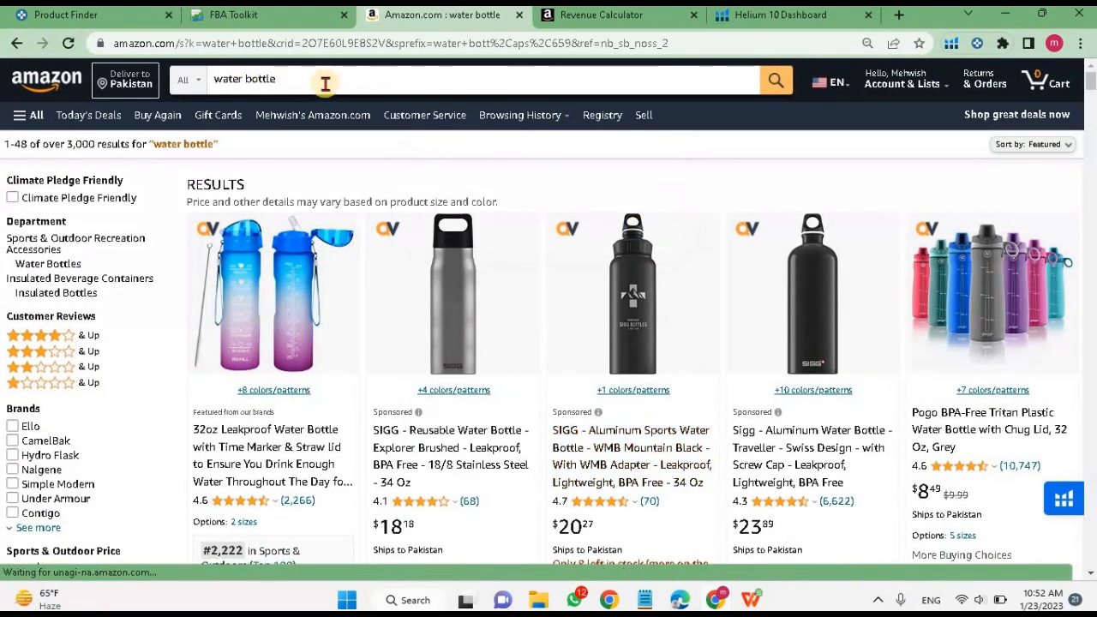
click(69, 44)
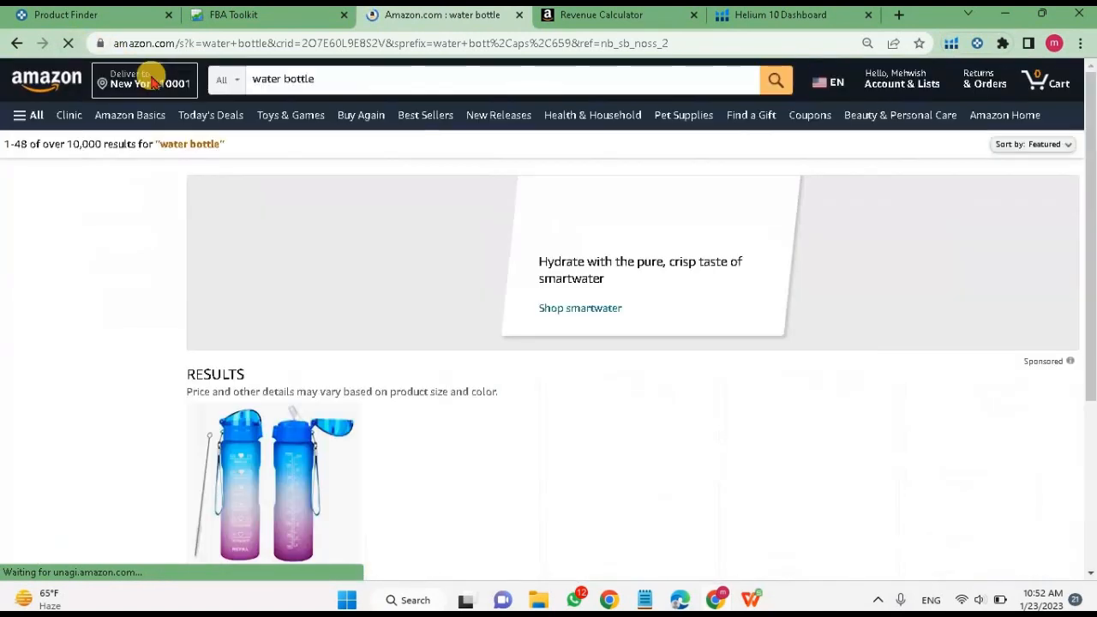
- Replace the "water bottle" search on Amazon with a search for "lego"
click(364, 75)
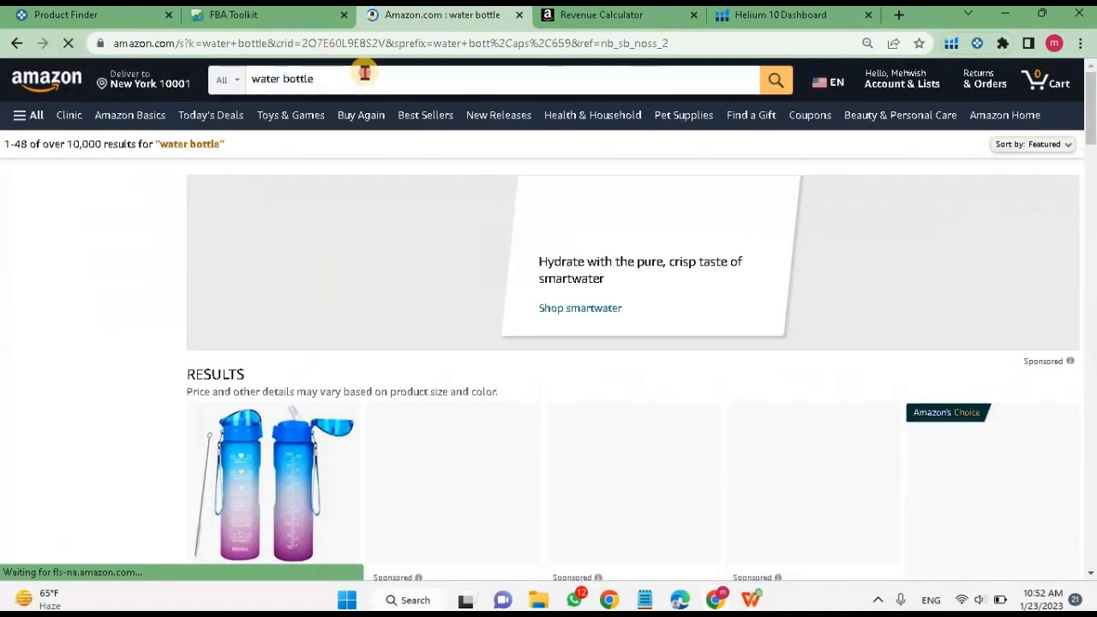
drag(364, 75, 235, 83)
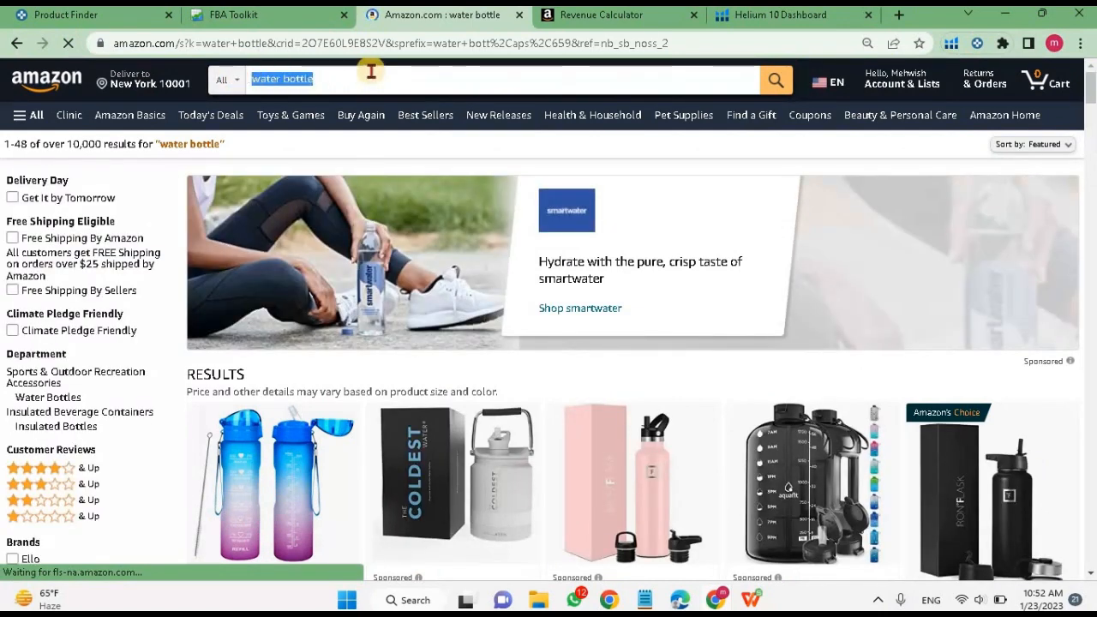
text(lego)
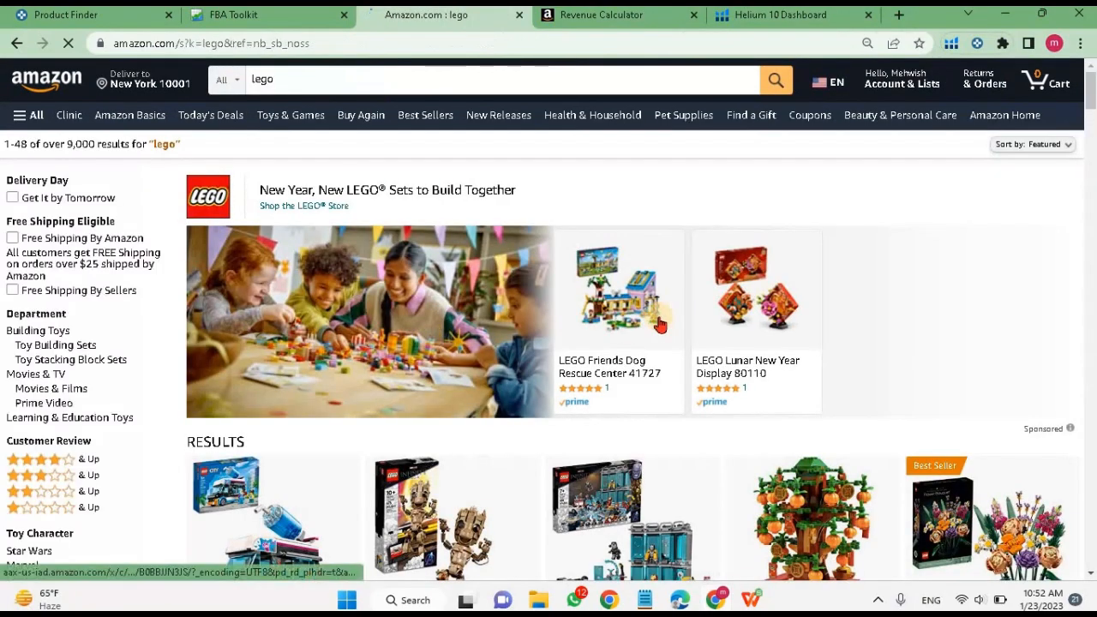
- Look through the lego search results, checking the products' prices, ratings and ASINs
scroll(660, 324, down, 5)
scroll(660, 324, down, 1)
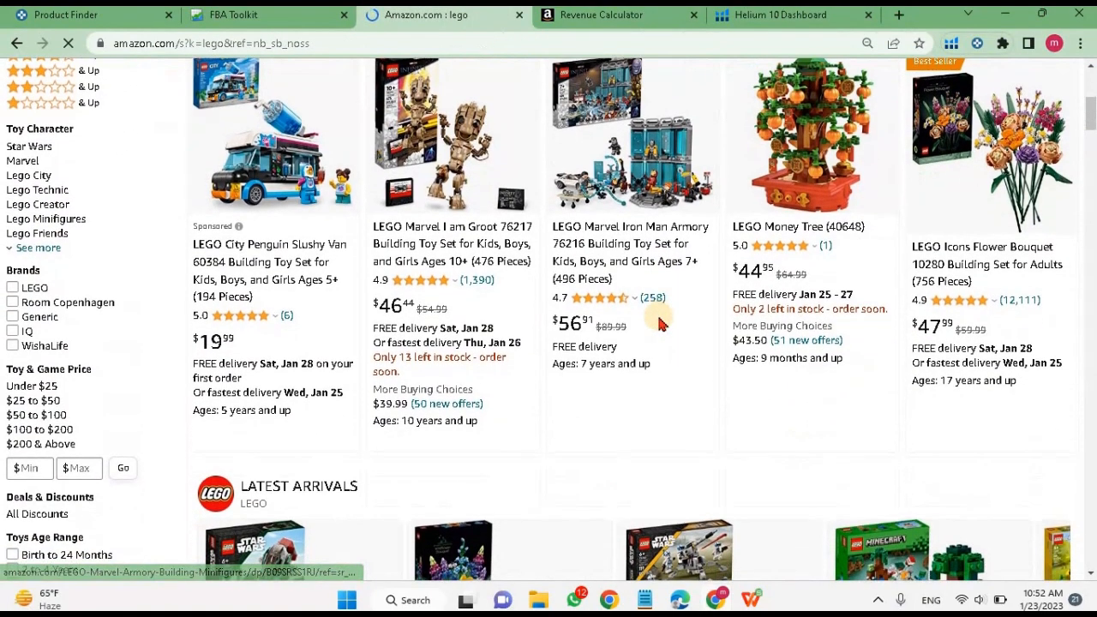
scroll(660, 324, down, 9)
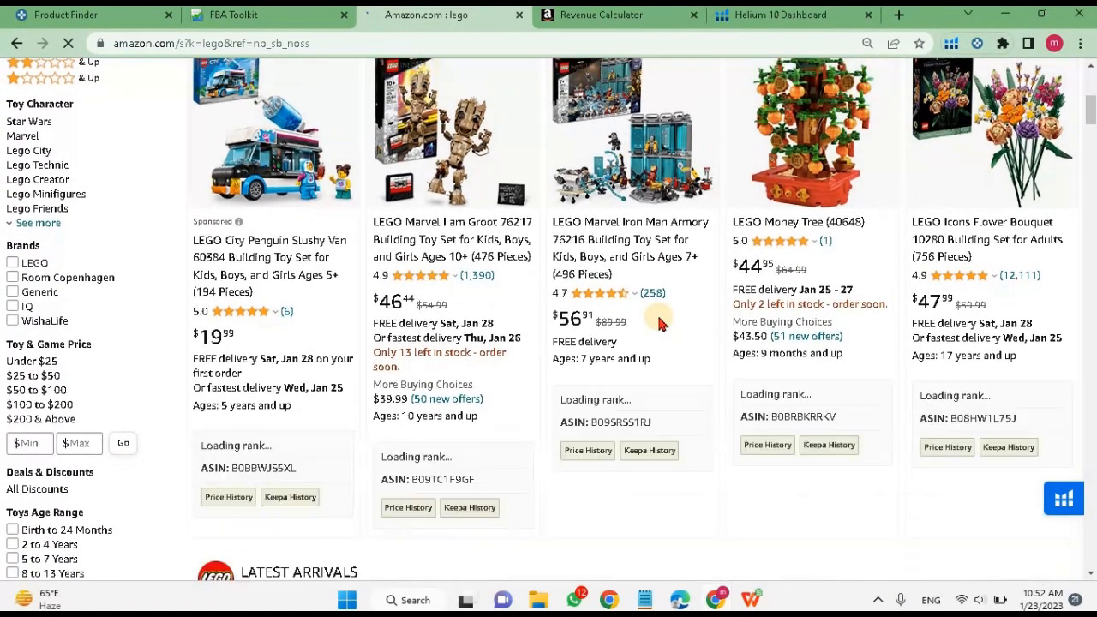
scroll(660, 323, down, 4)
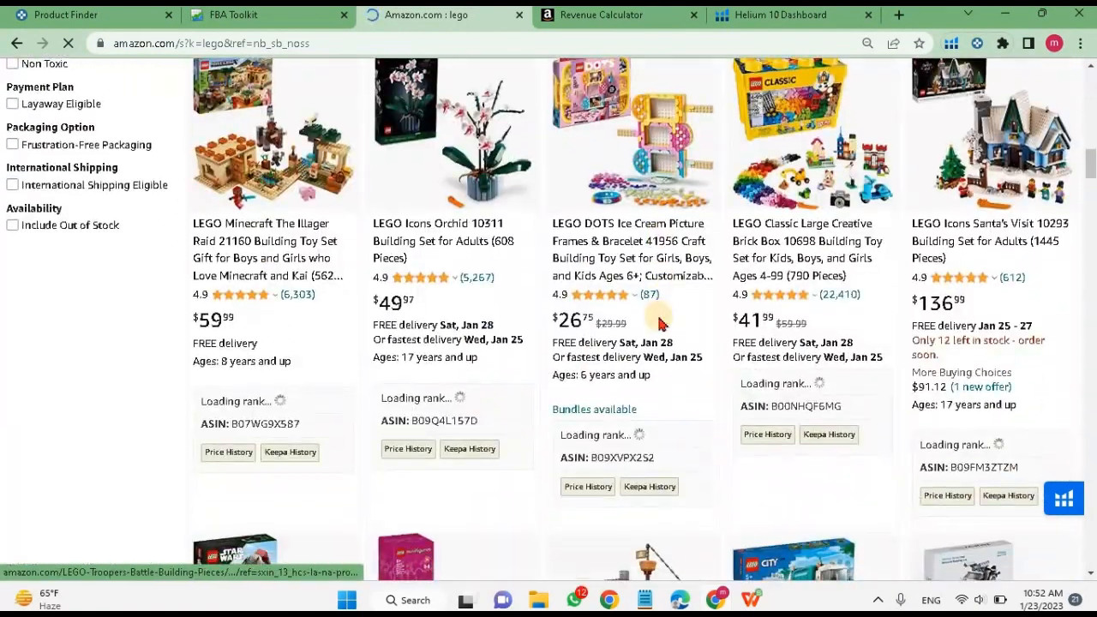
scroll(660, 324, down, 2)
scroll(660, 323, down, 10)
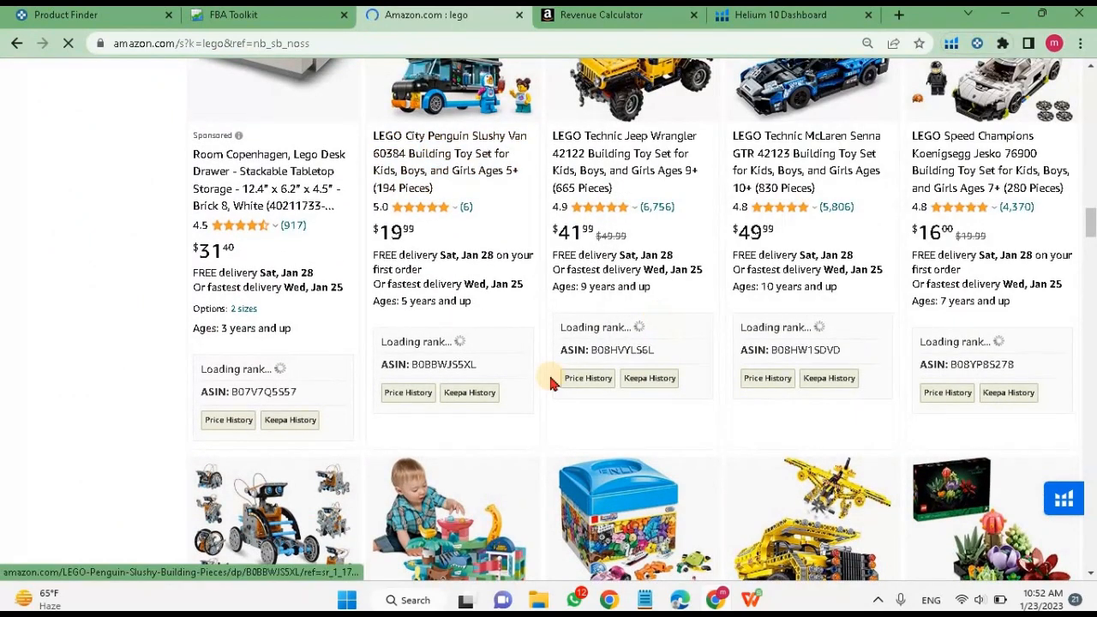
scroll(424, 292, up, 2)
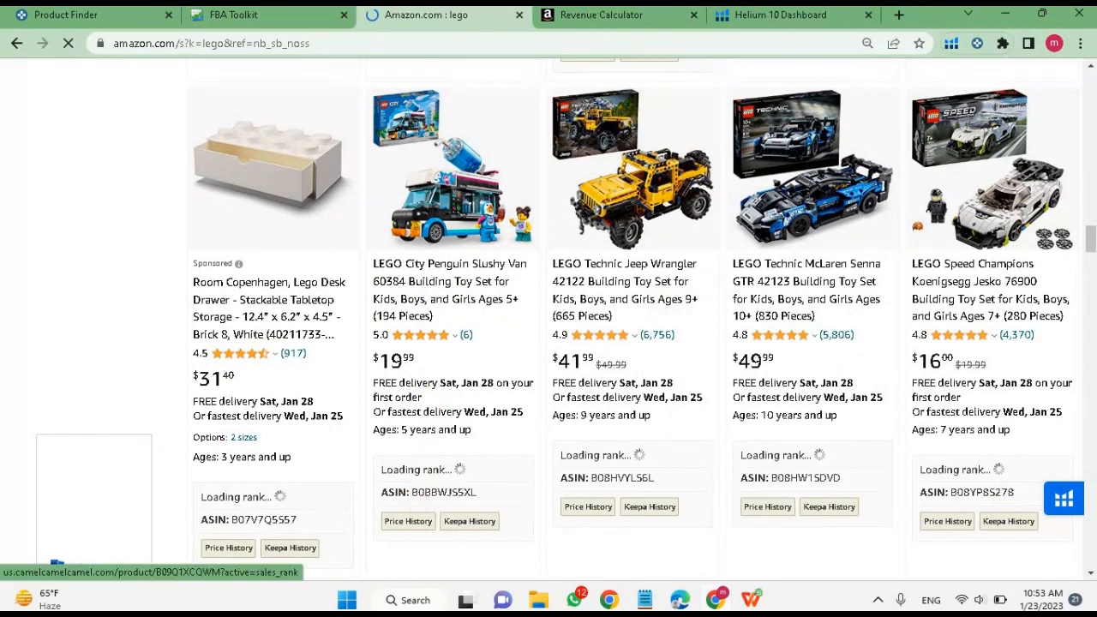
- Go to google.com in the Revenue Calculator browser tab and search for "amazon revenue calculator us"
click(617, 15)
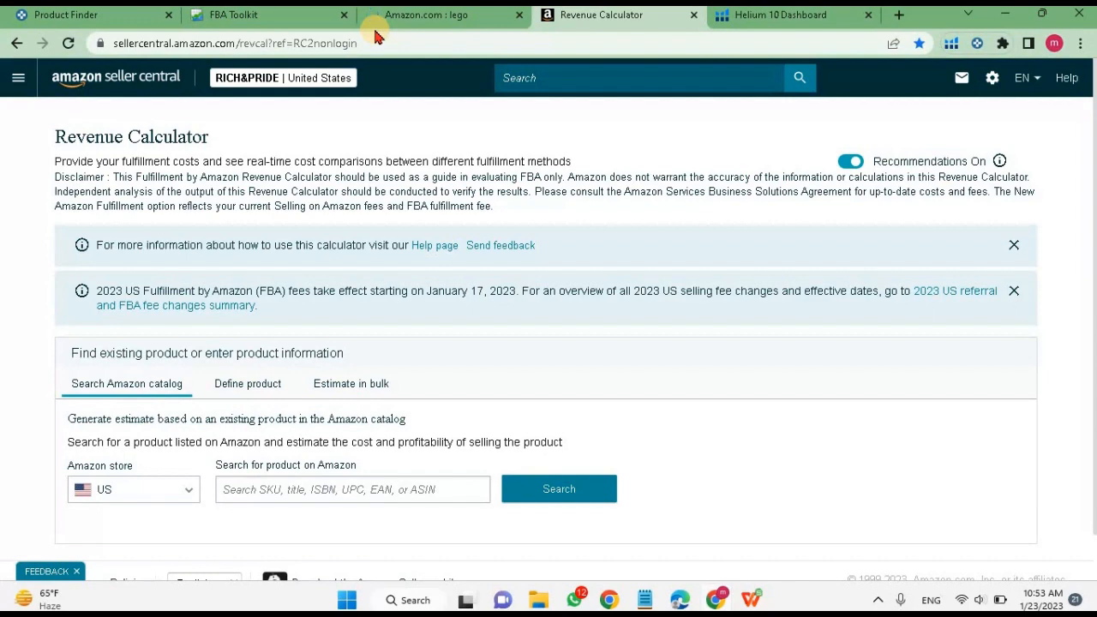
click(314, 42)
text(goo)
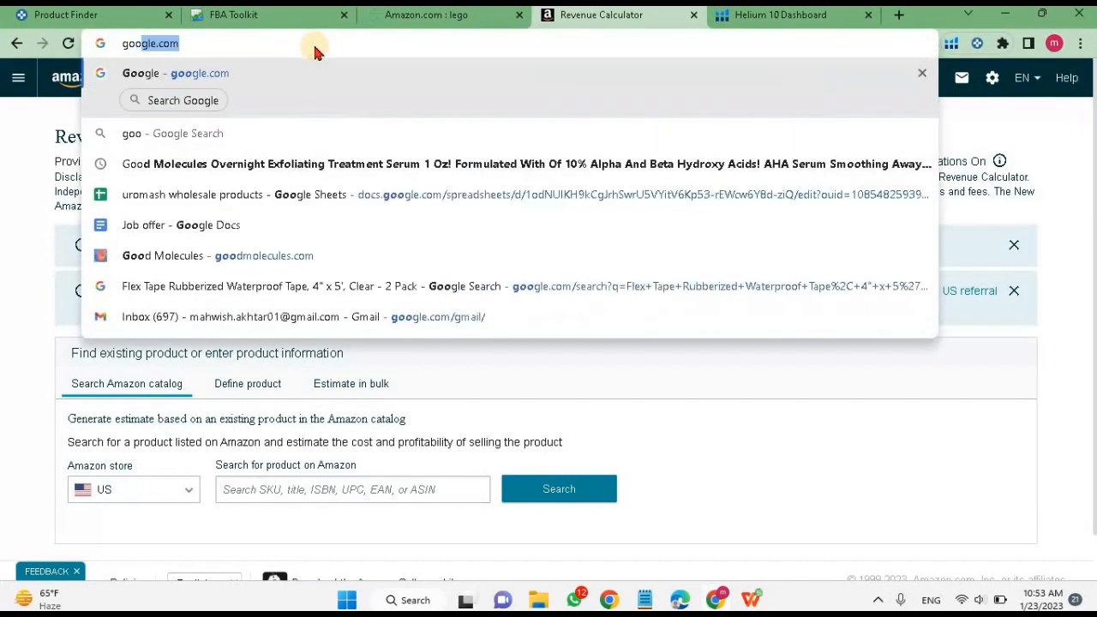
key(Return)
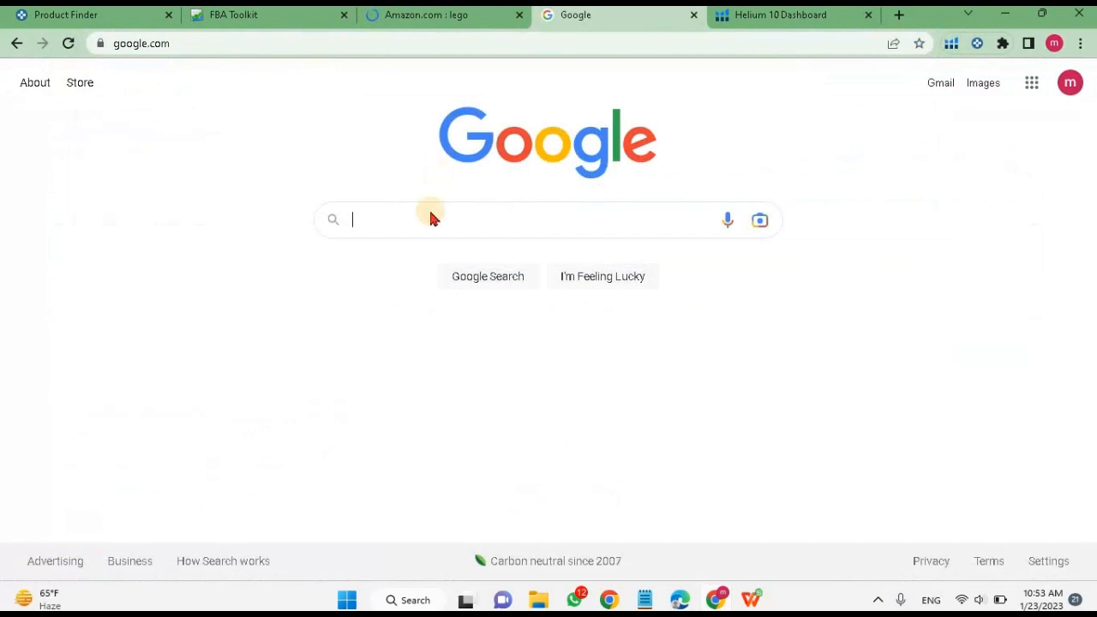
click(431, 219)
text(amaz)
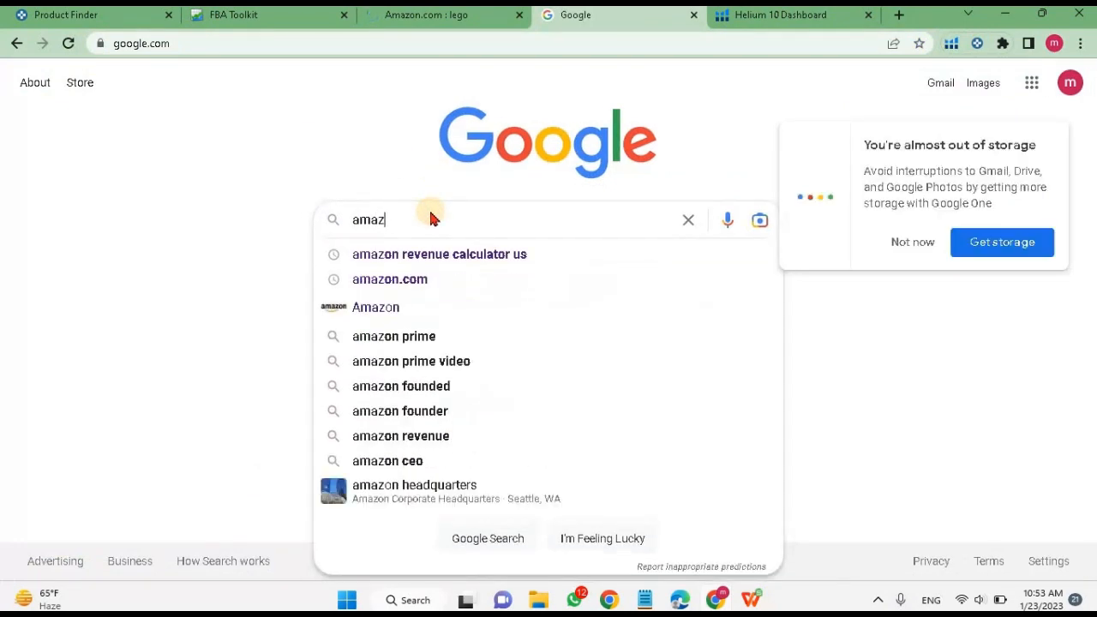
click(467, 256)
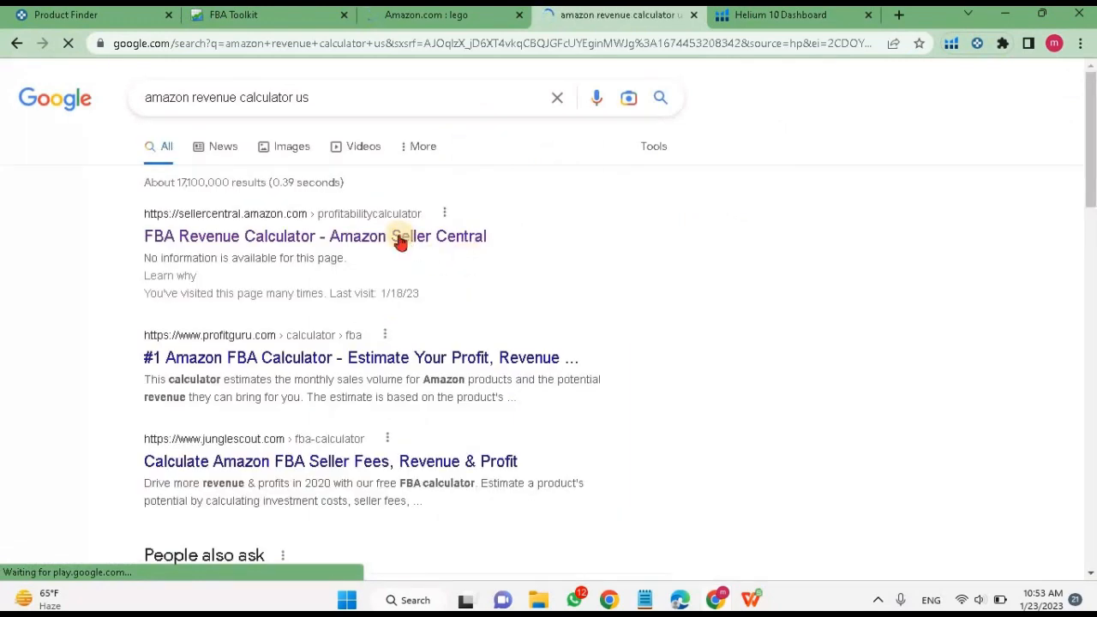
- Open the FBA Revenue Calculator result from Amazon Seller Central, choosing to sign in rather than continue as guest
click(399, 240)
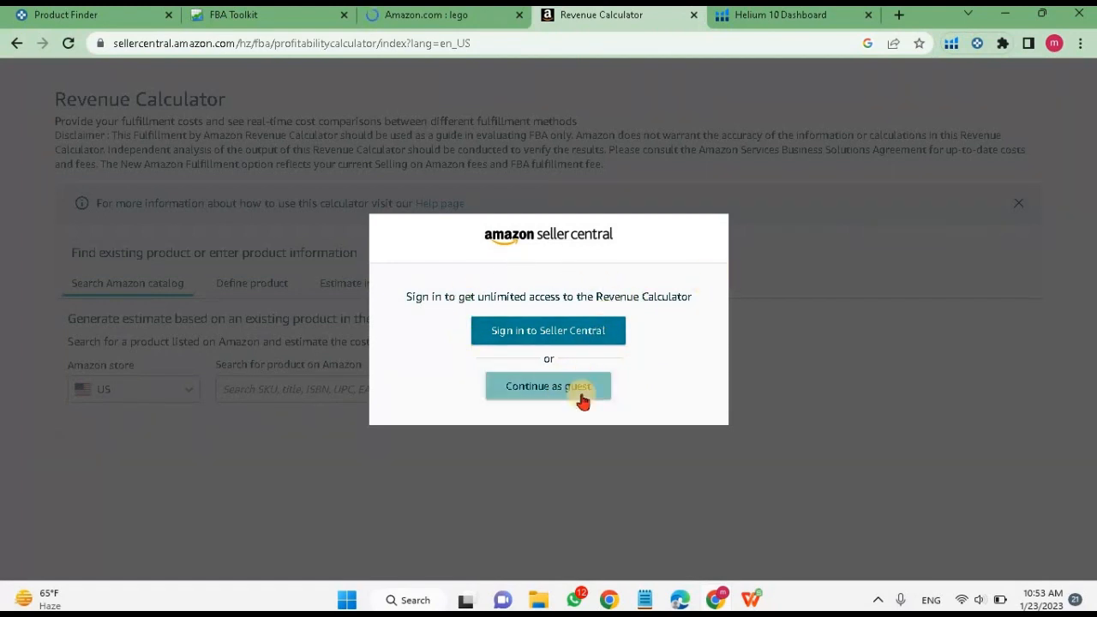
click(581, 330)
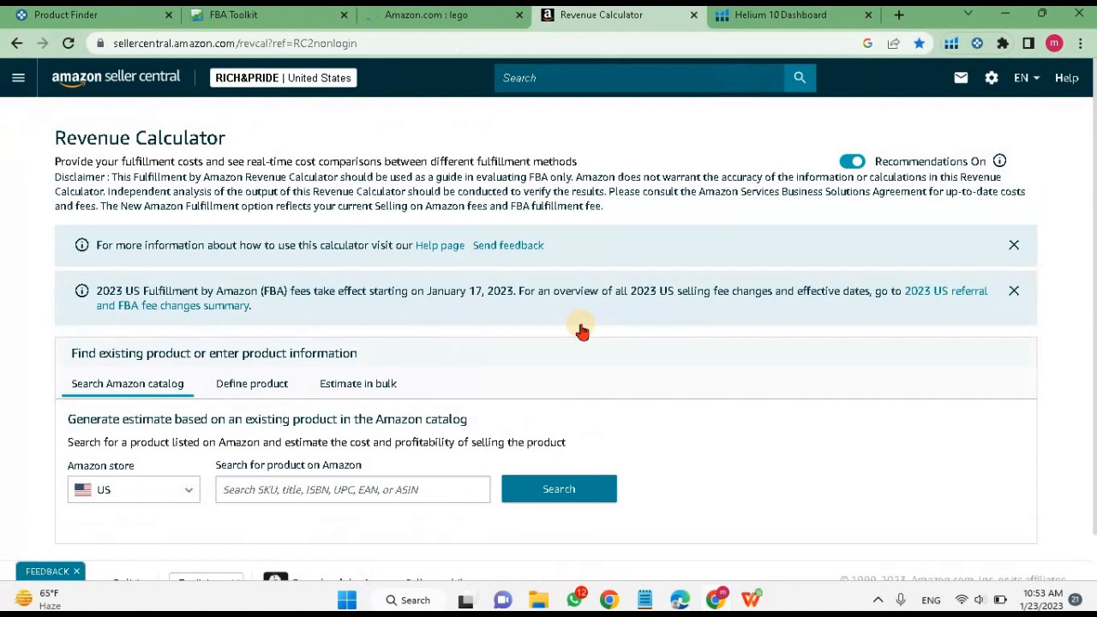
- Examine the Define product form for manual product details and return to the Amazon catalog search
scroll(586, 370, down, 1)
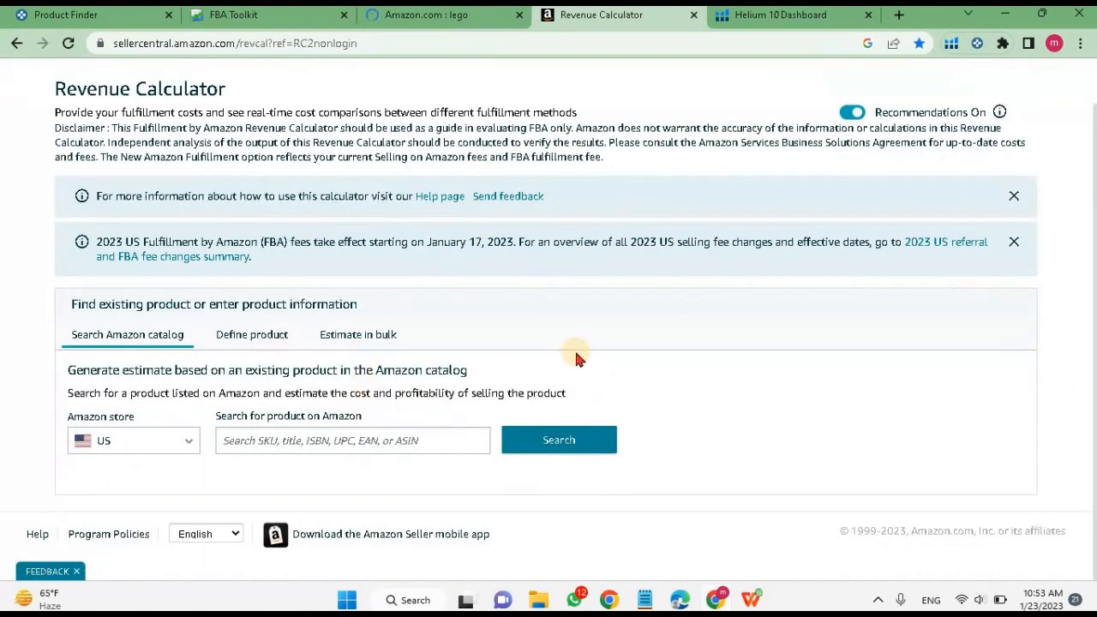
click(255, 336)
scroll(379, 360, down, 2)
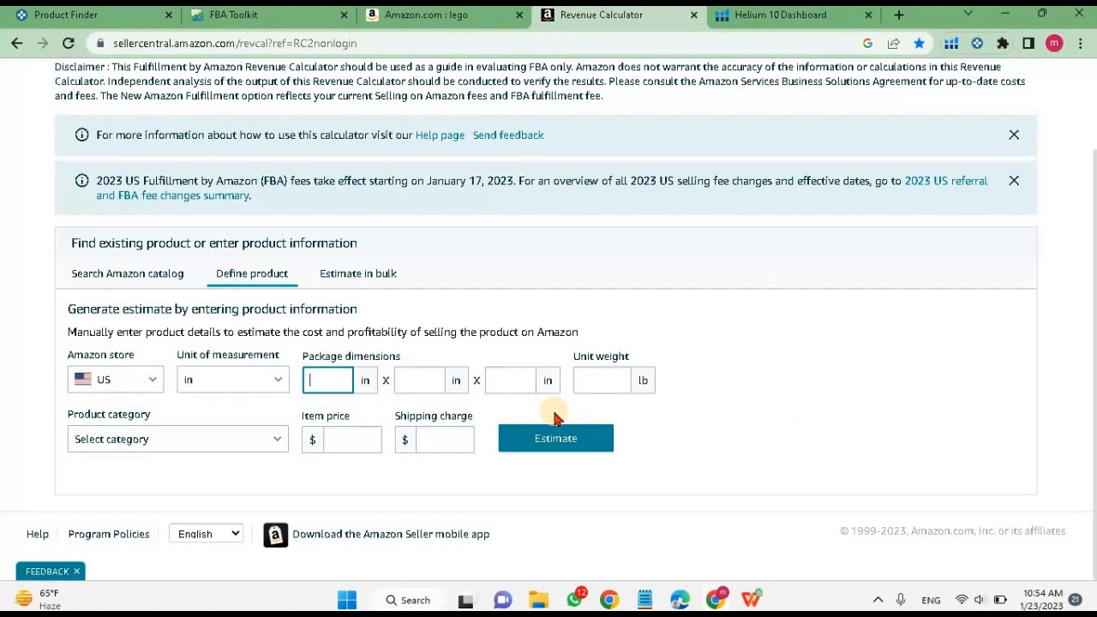
click(132, 279)
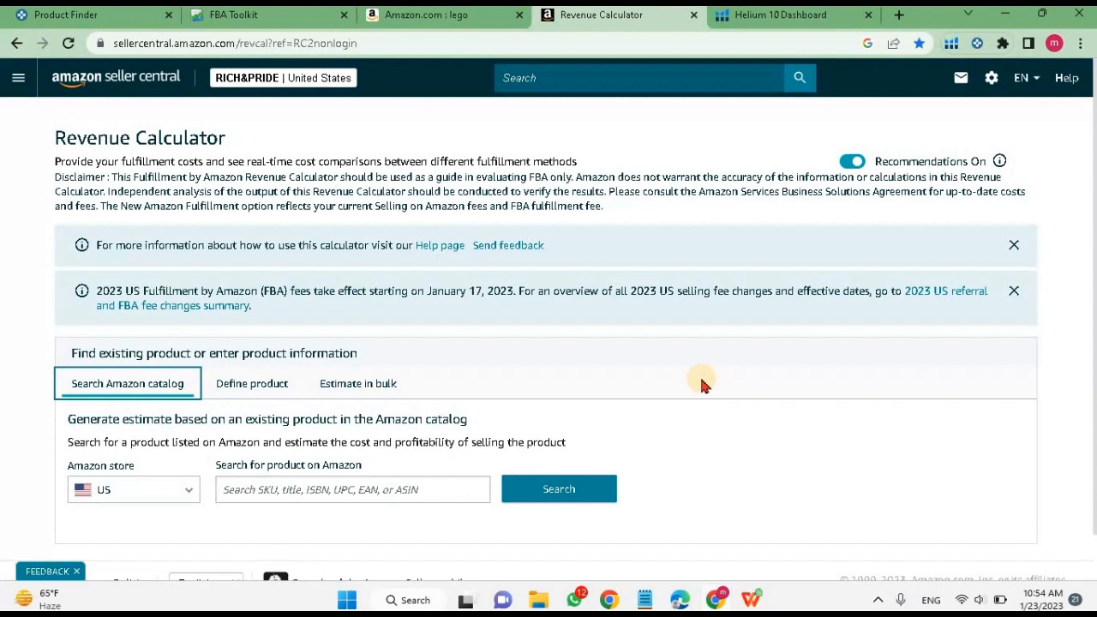
click(17, 78)
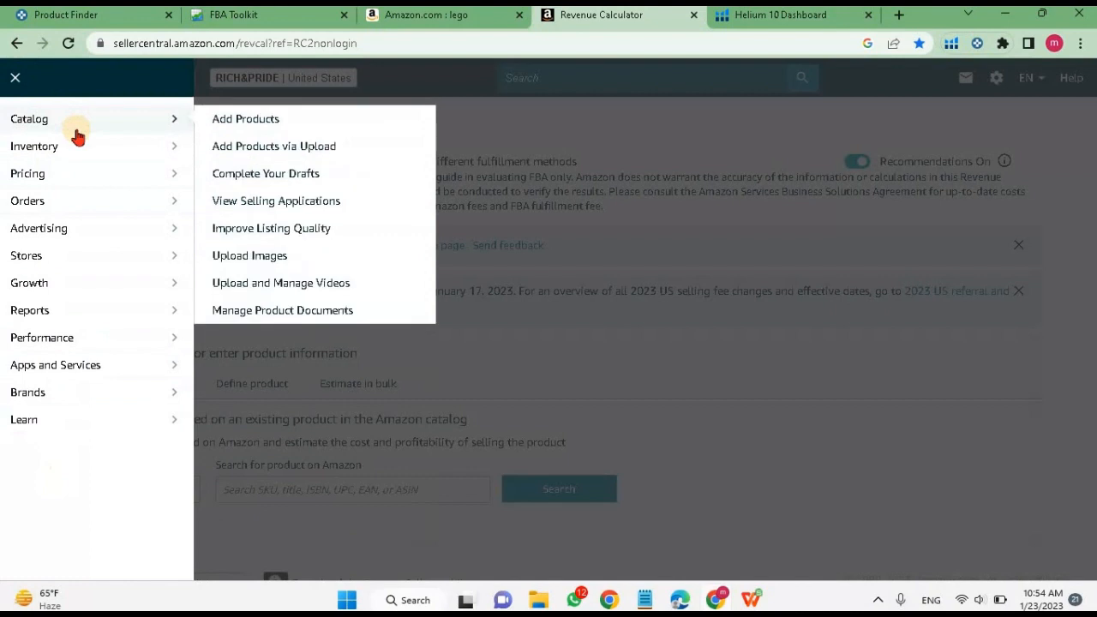
mouse_move(92, 169)
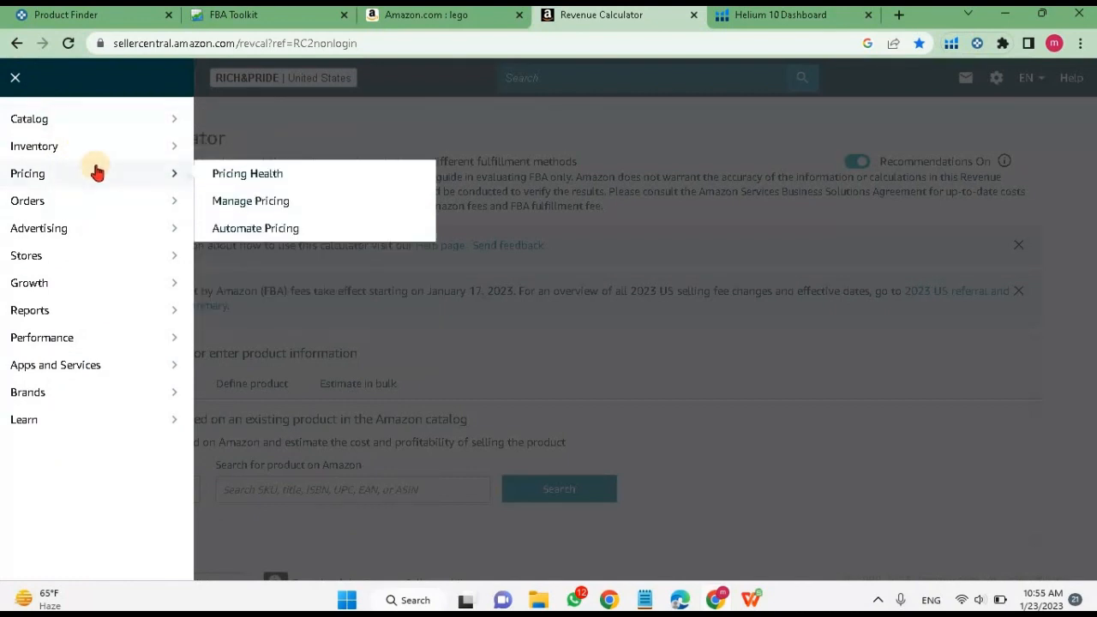
mouse_move(96, 204)
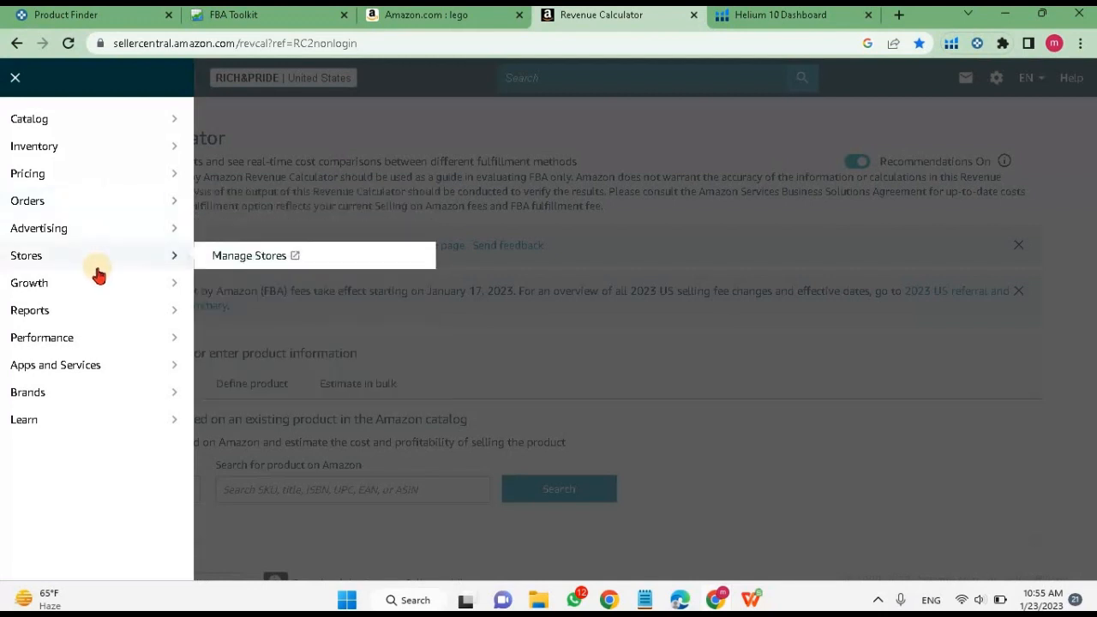
mouse_move(89, 281)
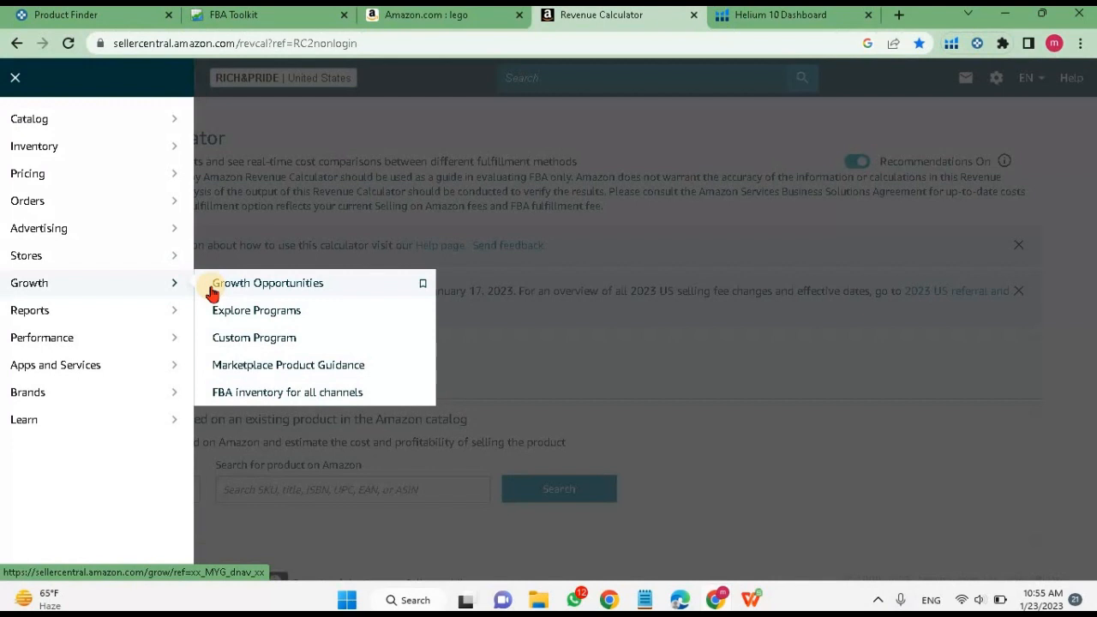
click(672, 85)
click(717, 70)
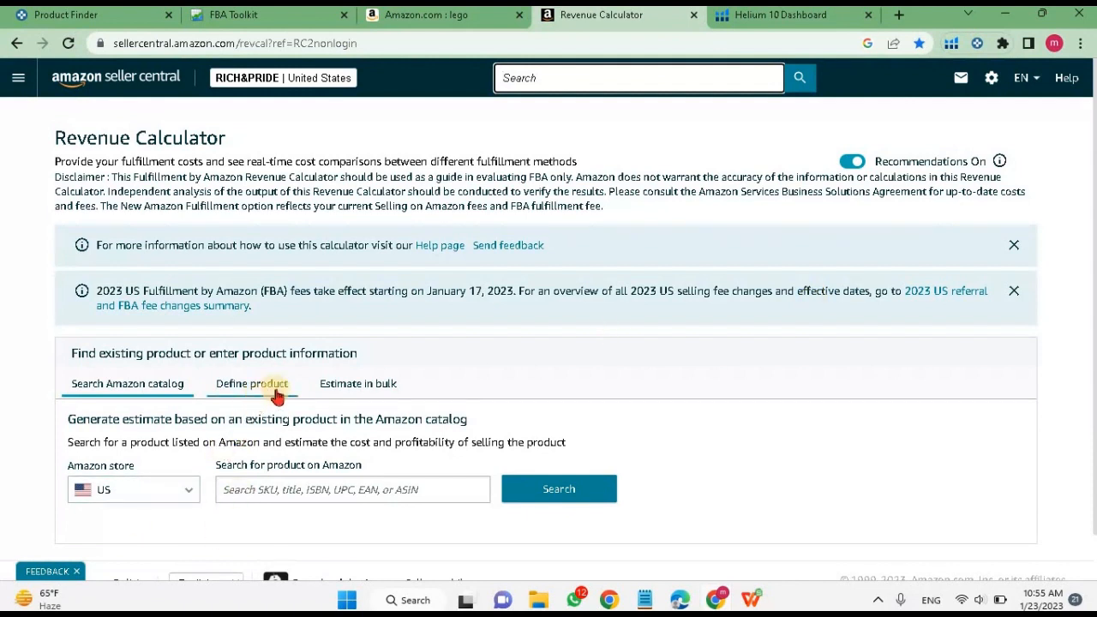
- Look up ASIN B0BBWJS5XL in the US store catalog and bring its fulfillment cost estimates into view
click(318, 492)
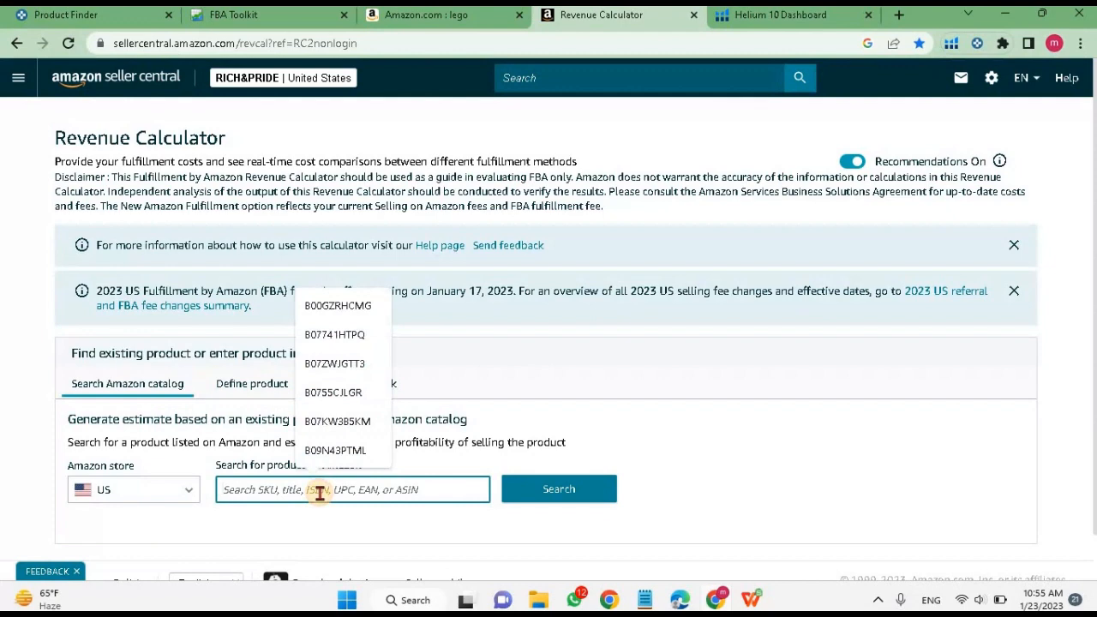
text(B0BBWJS5XL)
click(546, 496)
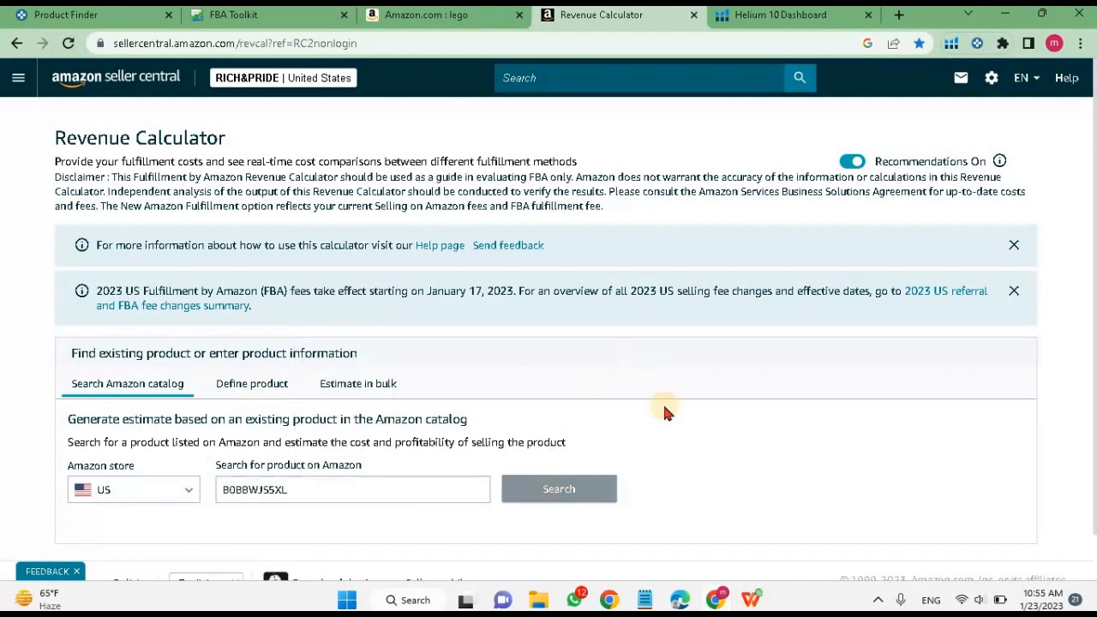
scroll(665, 407, down, 4)
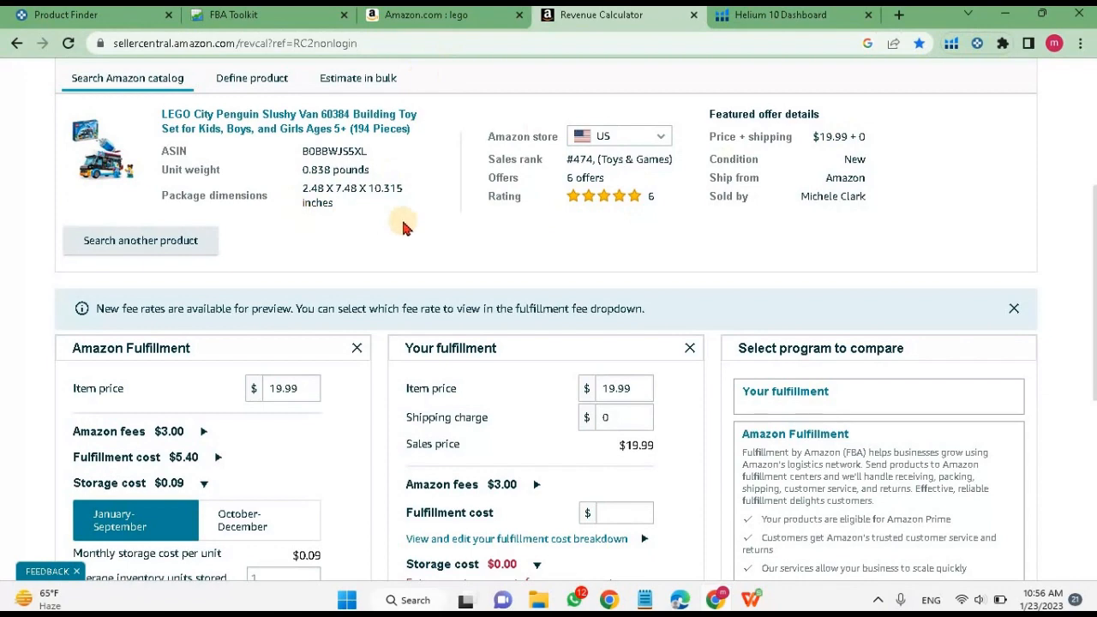
scroll(403, 225, down, 2)
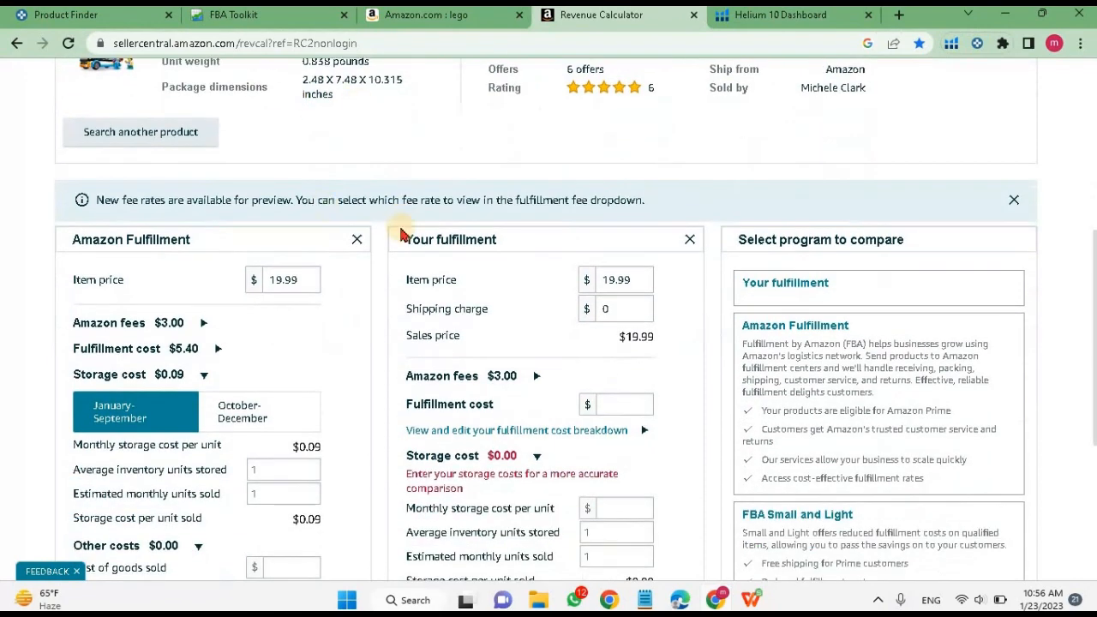
- Review the Amazon Fulfillment and Your fulfillment estimates and add the FBA Small and Light program to the comparison
scroll(370, 169, up, 1)
scroll(371, 170, down, 2)
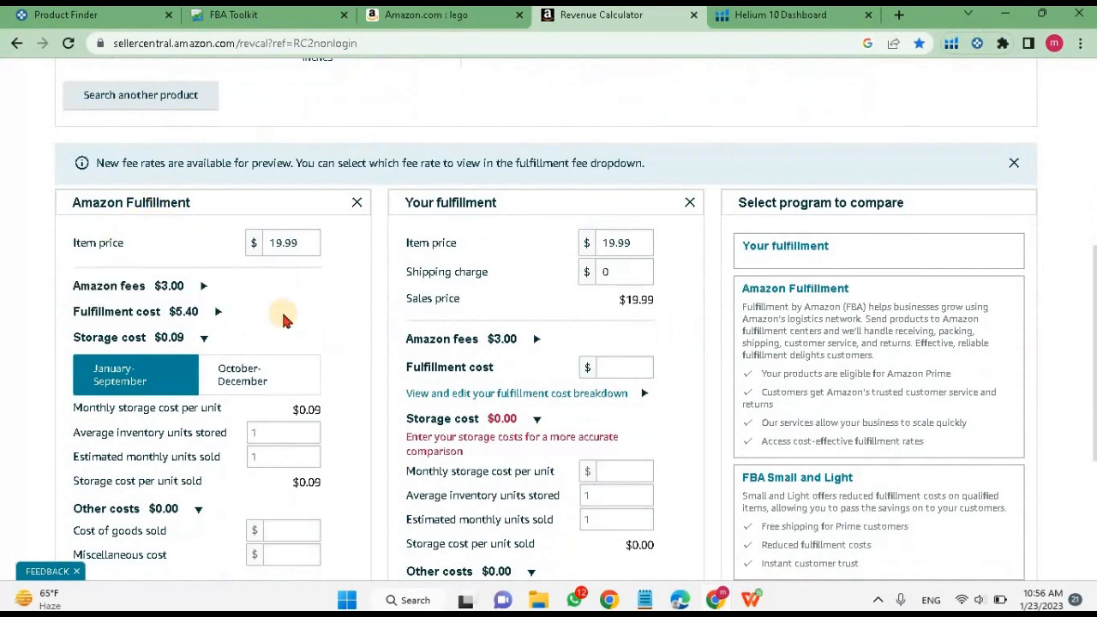
scroll(284, 319, down, 1)
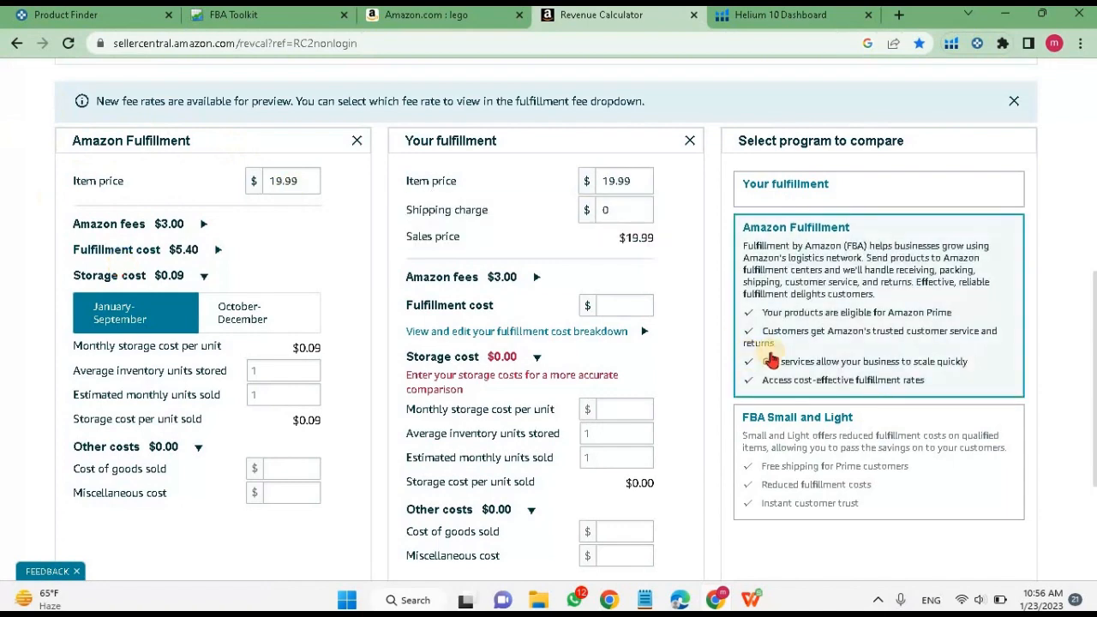
scroll(695, 438, up, 2)
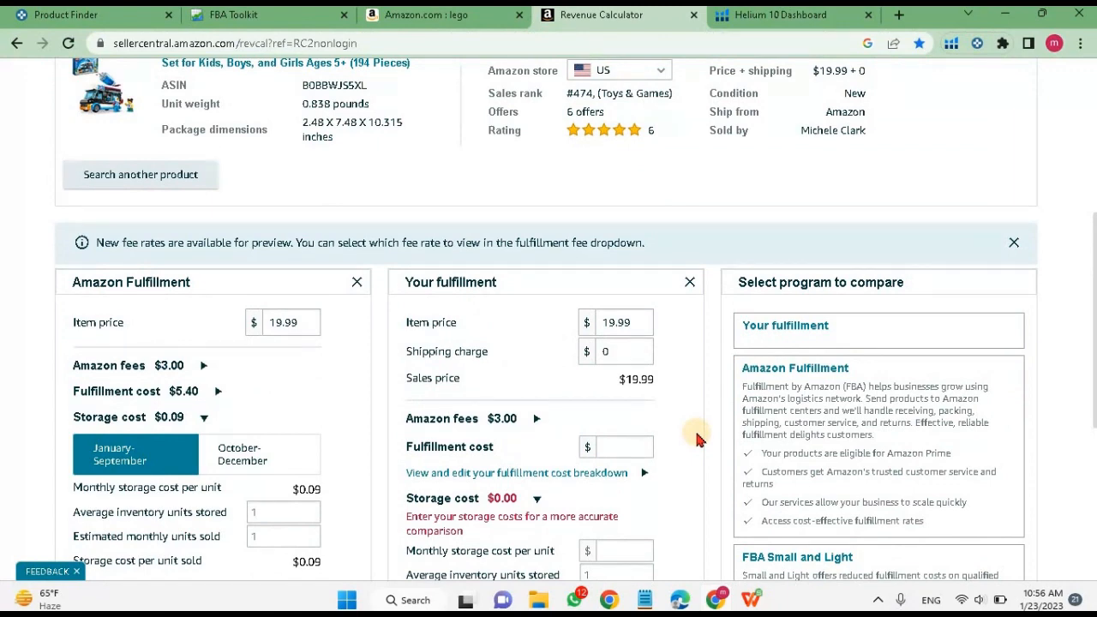
scroll(696, 439, down, 4)
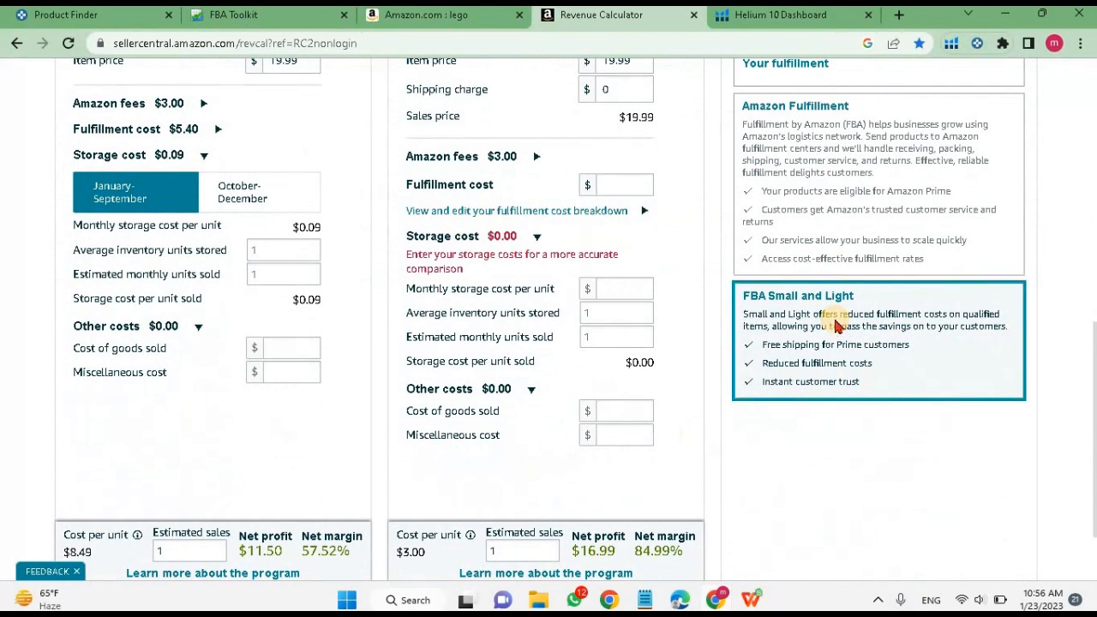
click(836, 325)
scroll(783, 196, up, 2)
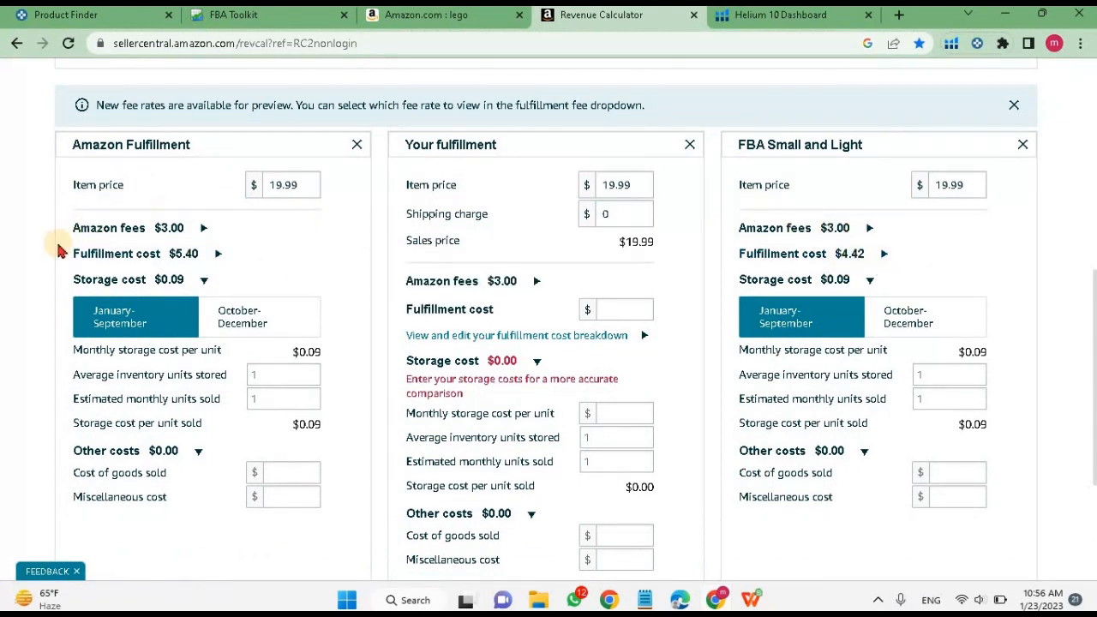
- Switch to sample.xlsx in WPS Office and enter 0.19 as the storage fee in cell L4
scroll(58, 250, up, 2)
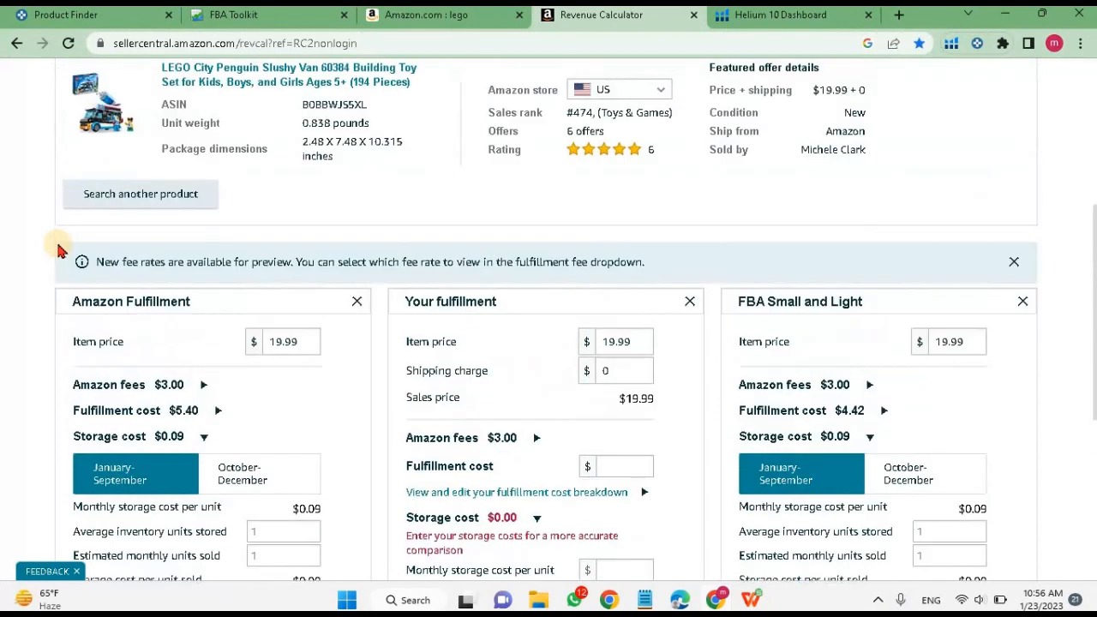
scroll(258, 493, down, 2)
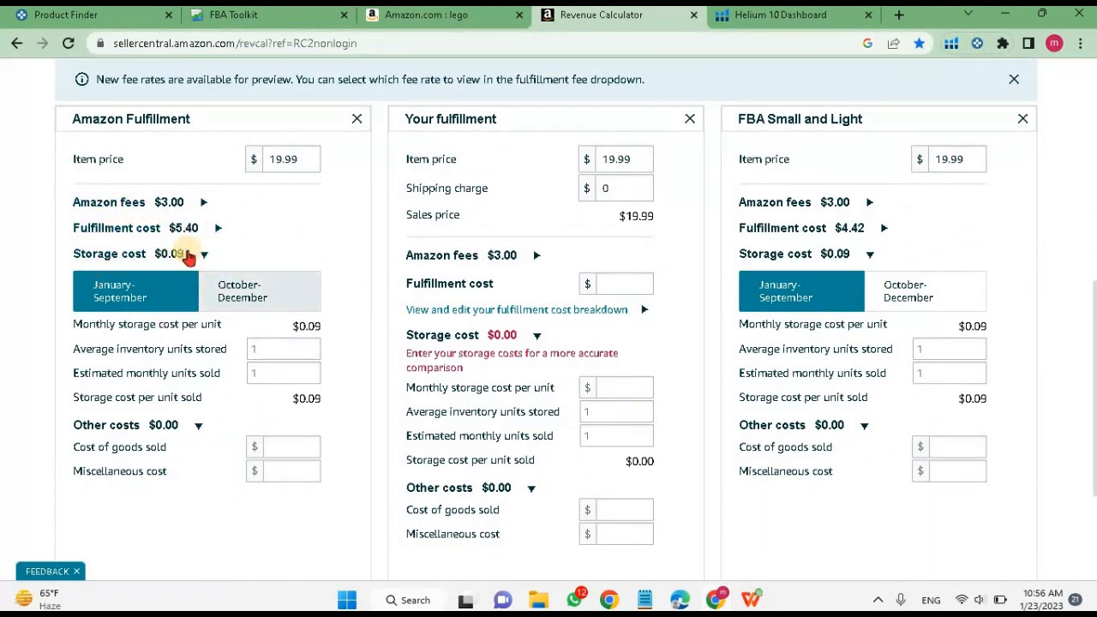
click(746, 600)
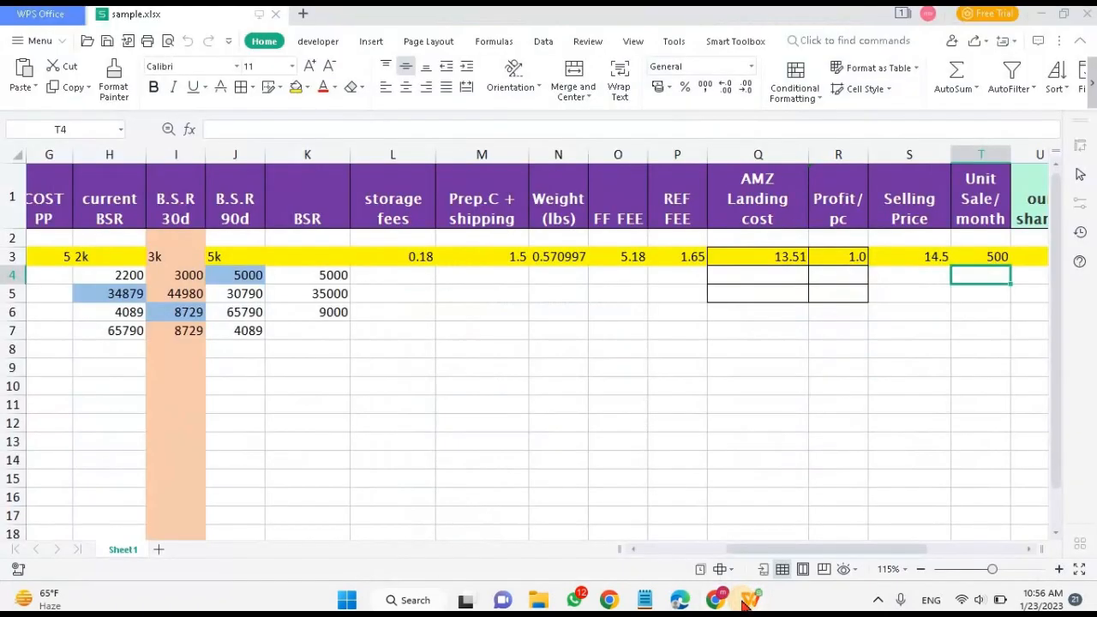
click(409, 282)
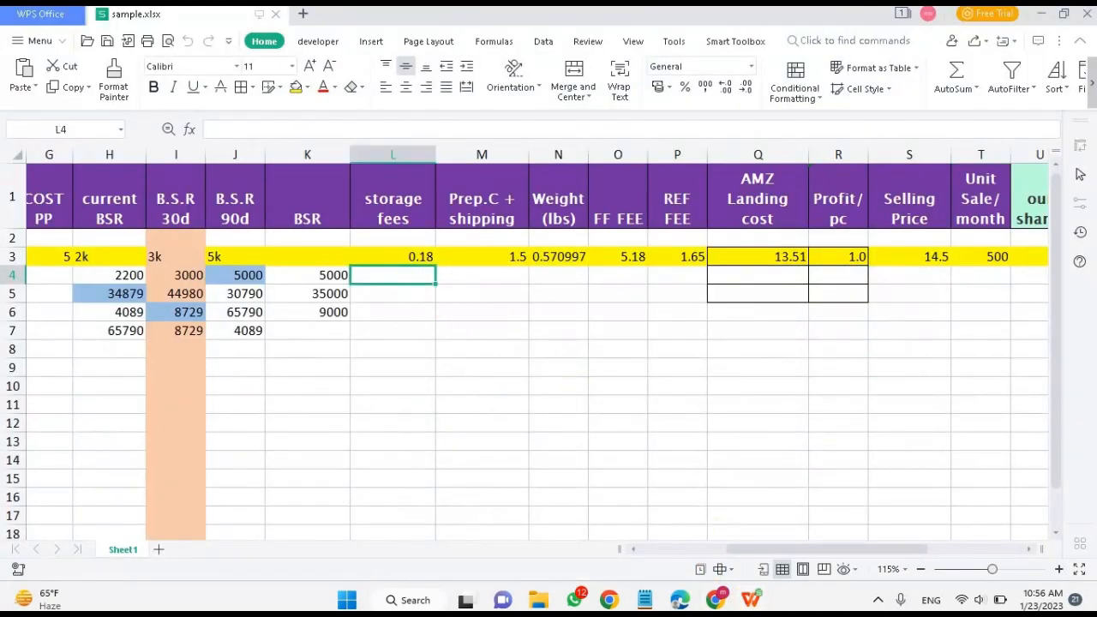
click(750, 600)
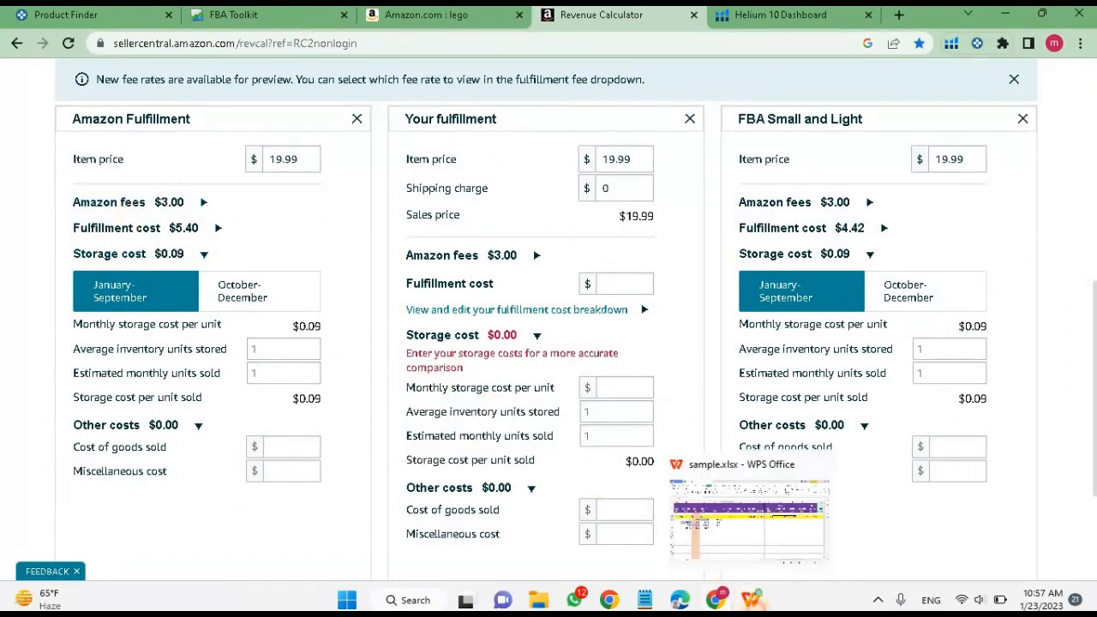
click(751, 600)
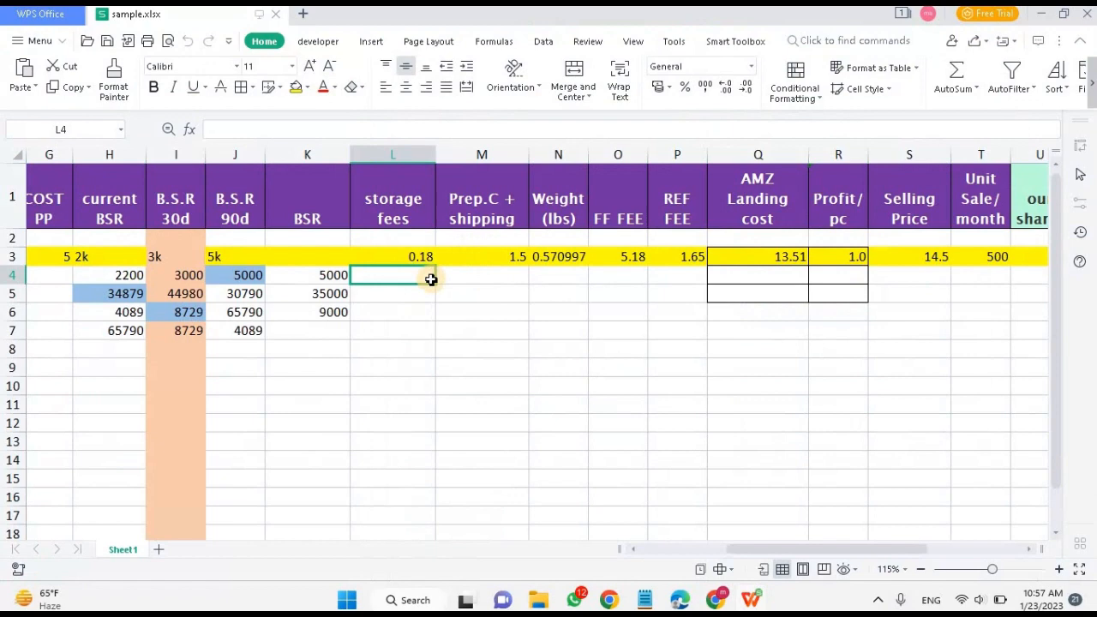
text(0.19)
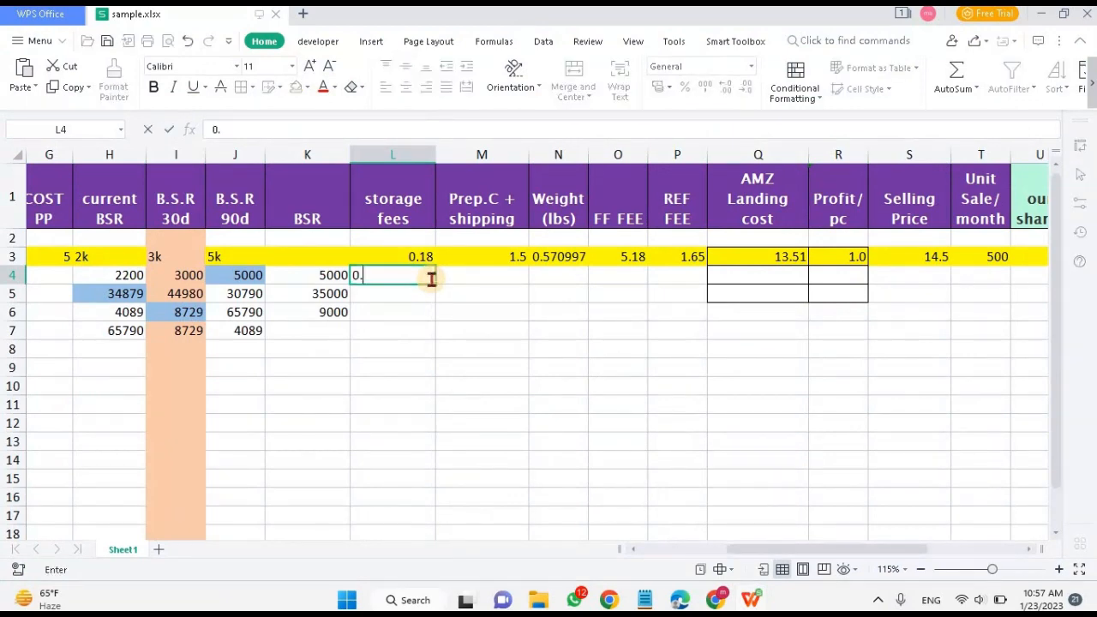
key(Return)
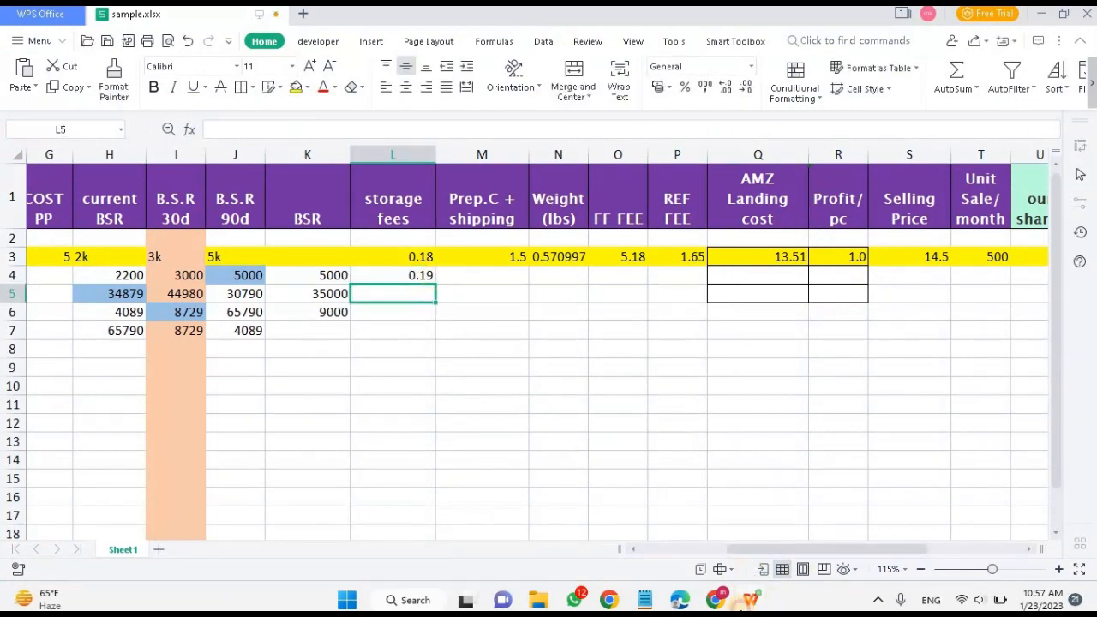
- Recheck the storage cost in the Revenue Calculator and correct the storage fee in cell L4 to 0.09
click(744, 602)
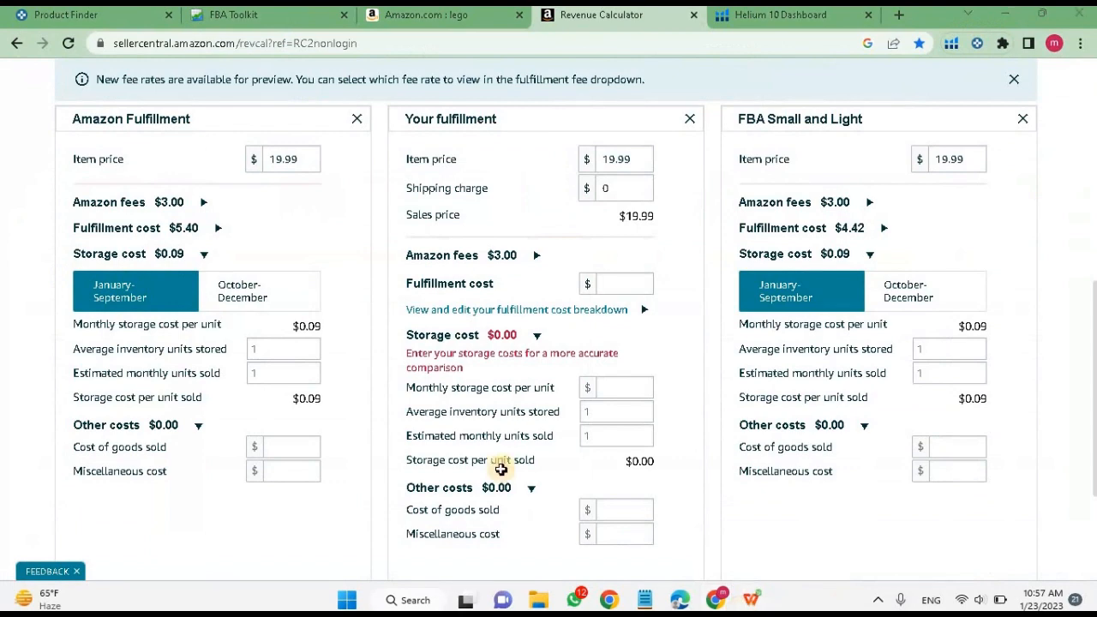
click(744, 602)
key(Down)
key(Down)
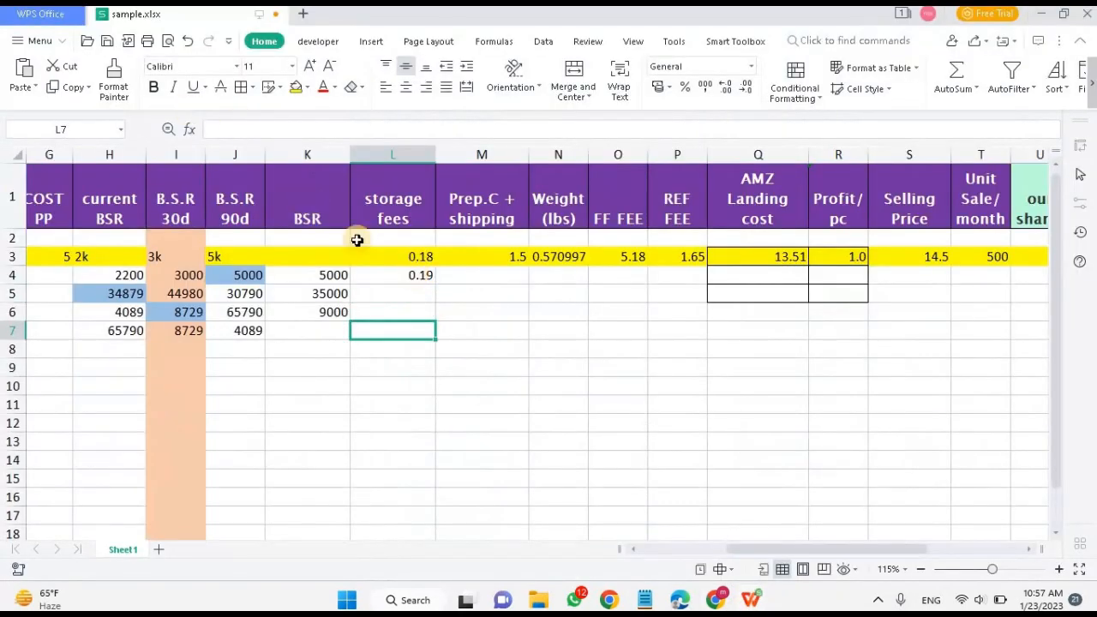
click(409, 274)
click(227, 128)
key(BackSpace)
text(0)
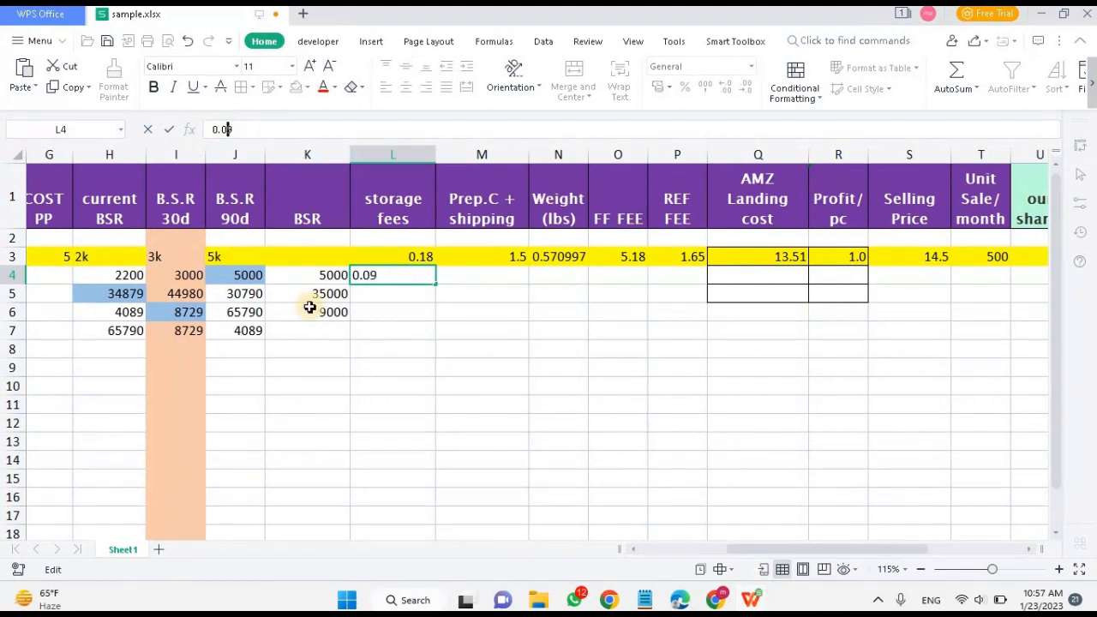
click(469, 278)
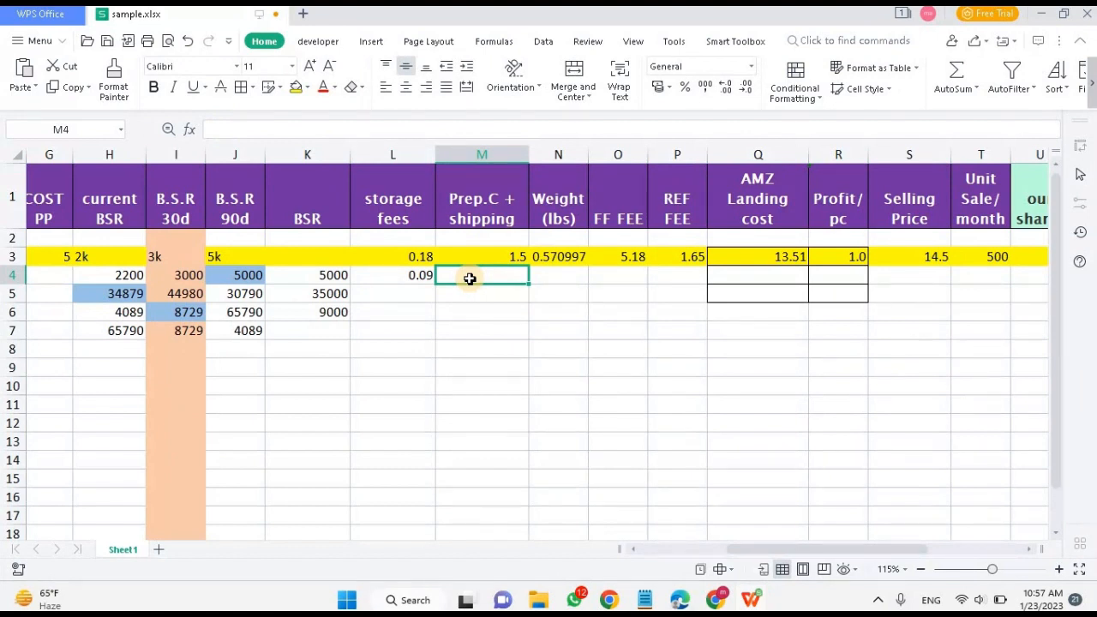
- Change the column M header in cell M1 to "Prep.Cost + shipping"
click(510, 194)
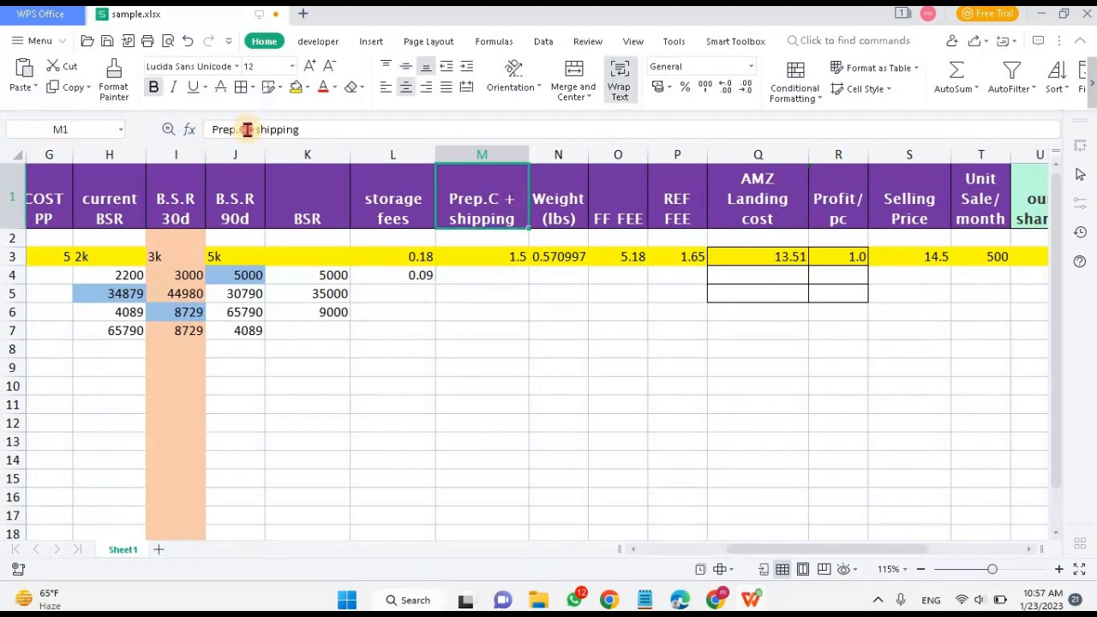
click(247, 129)
key(BackSpace)
text(ost)
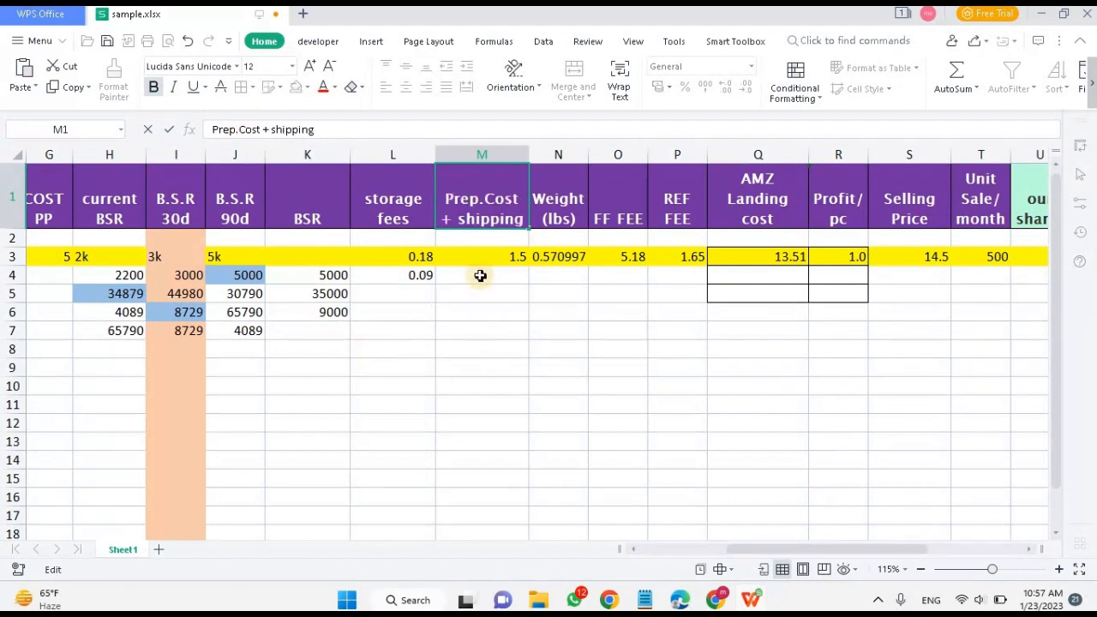
- Enter 1.5 as the prep cost and shipping value in cell M4
click(480, 275)
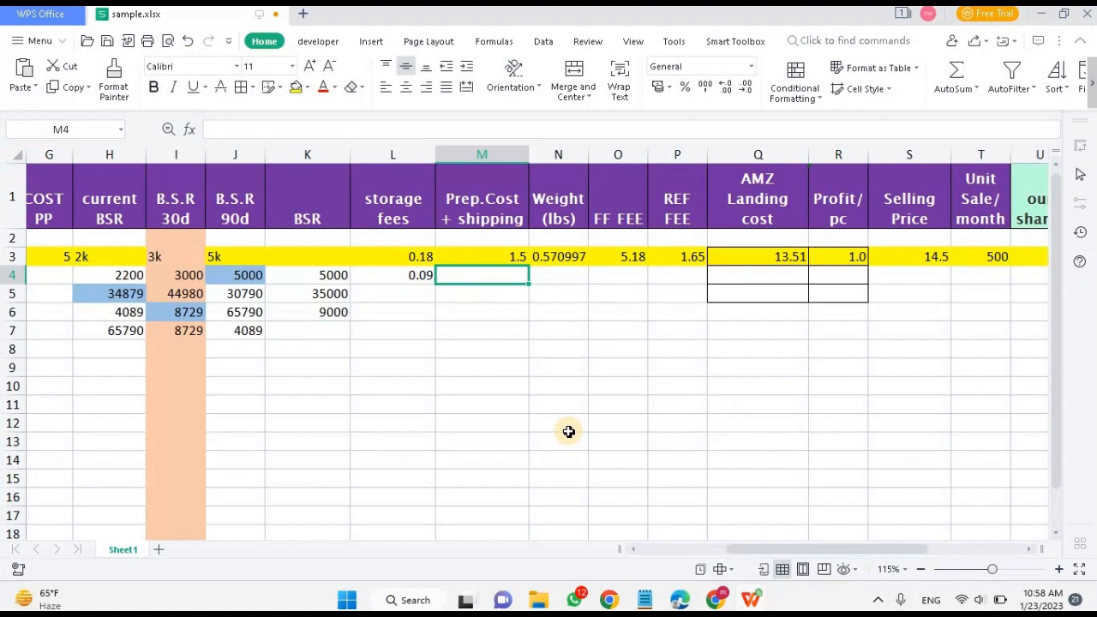
text(1.5)
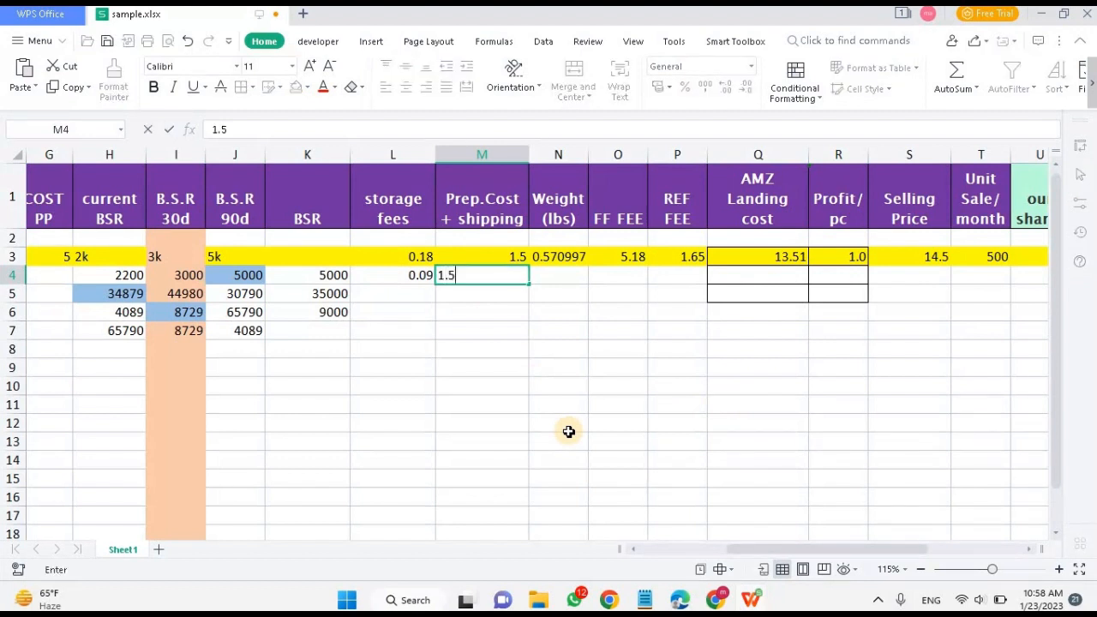
key(Return)
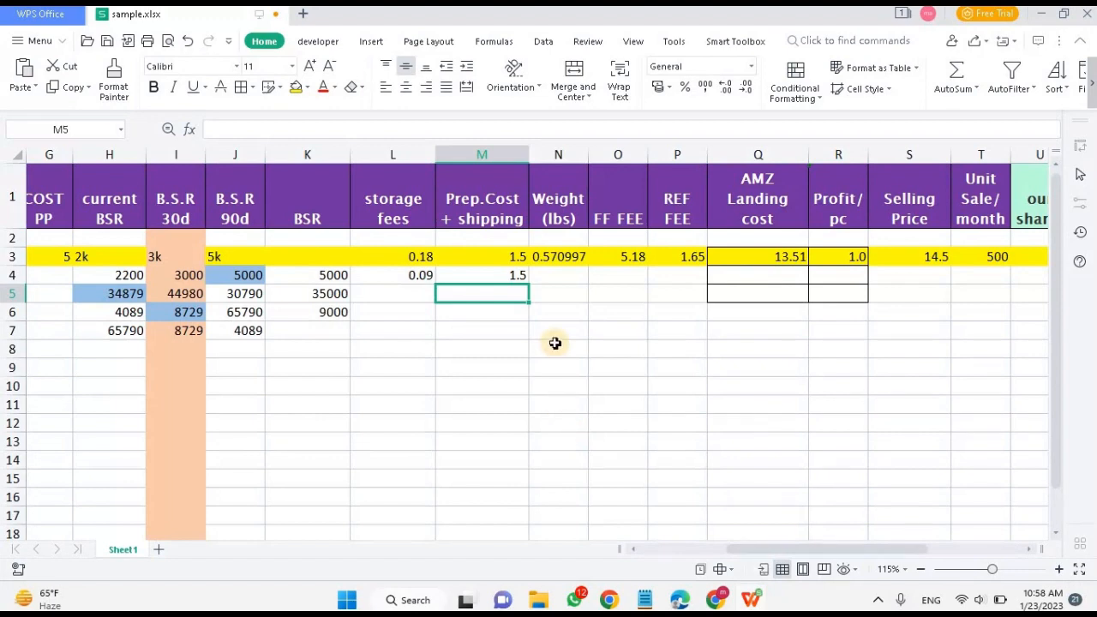
- Look up the product's unit weight in the Revenue Calculator and enter .838 in the spreadsheet's weight cell N4
click(723, 605)
scroll(323, 257, up, 2)
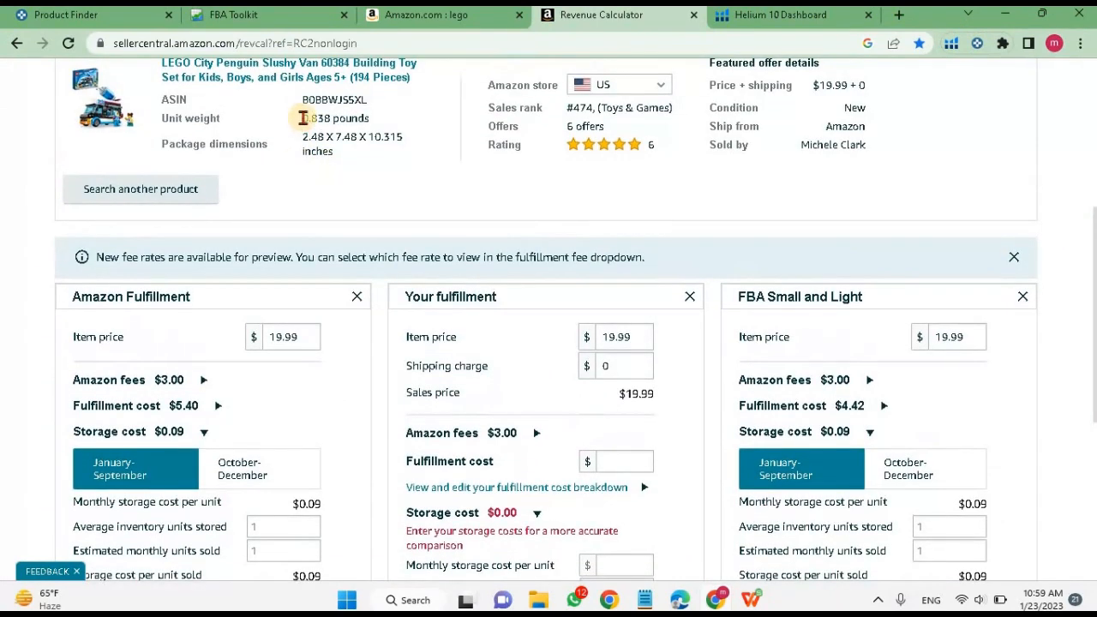
click(718, 602)
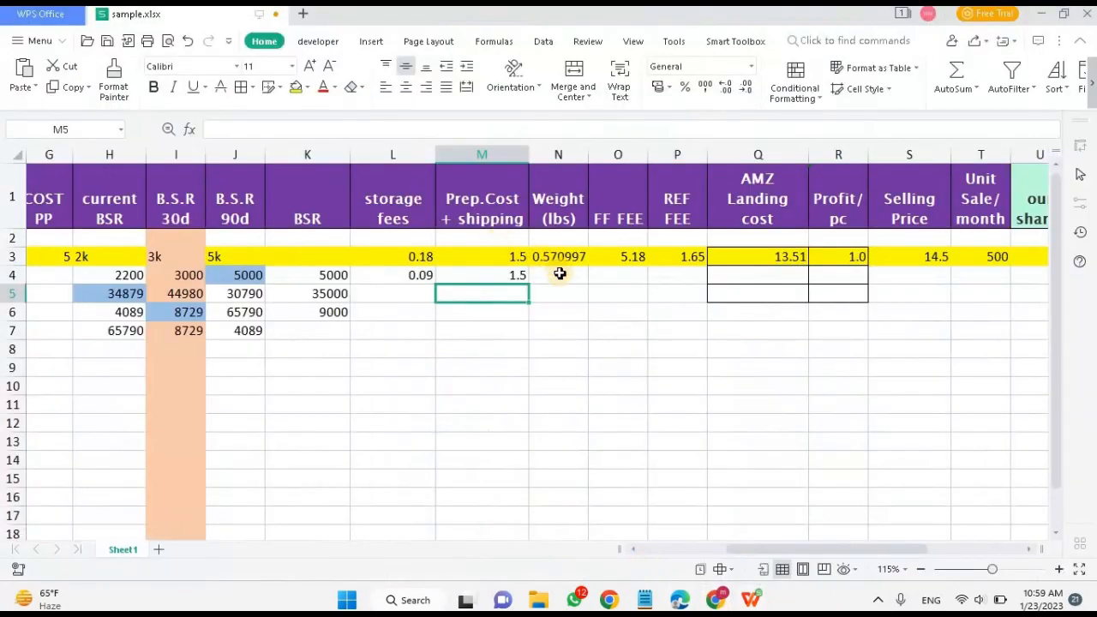
click(576, 274)
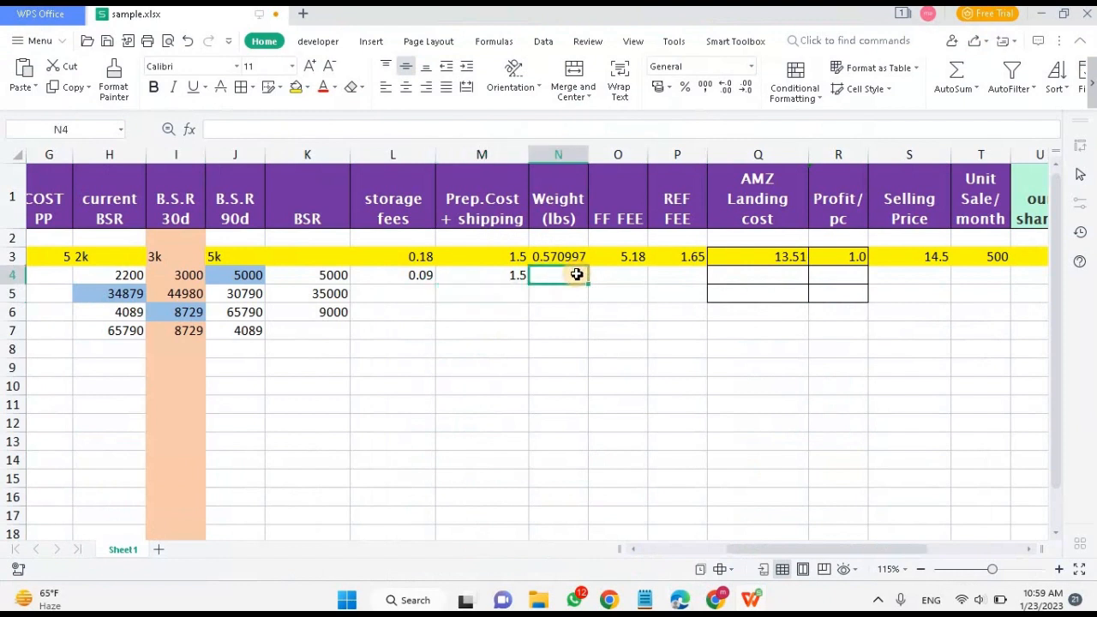
text(.838)
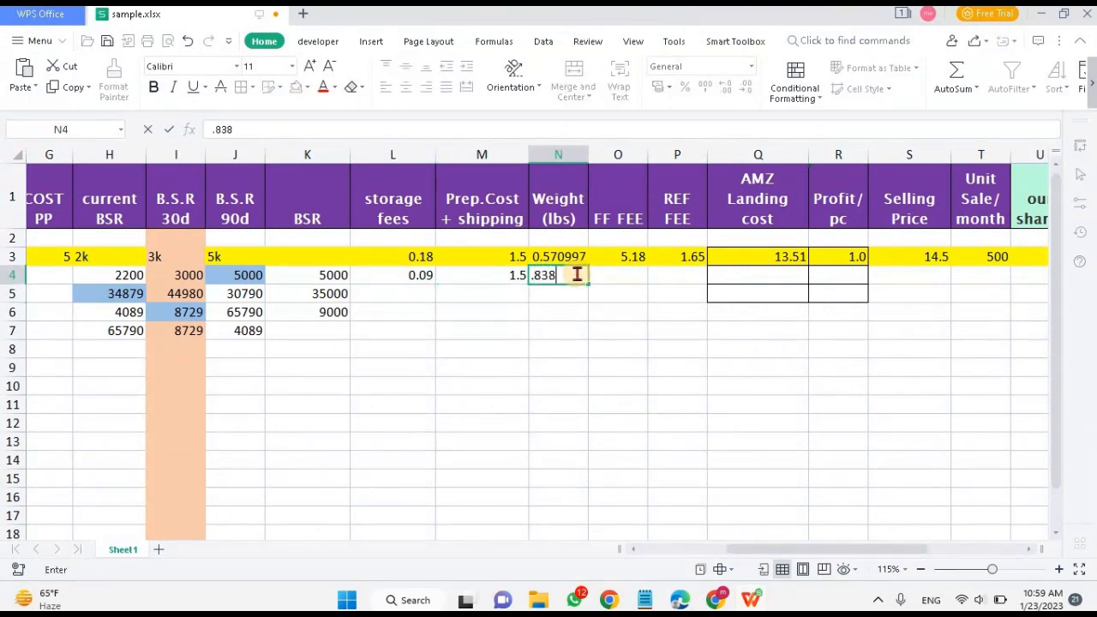
click(598, 317)
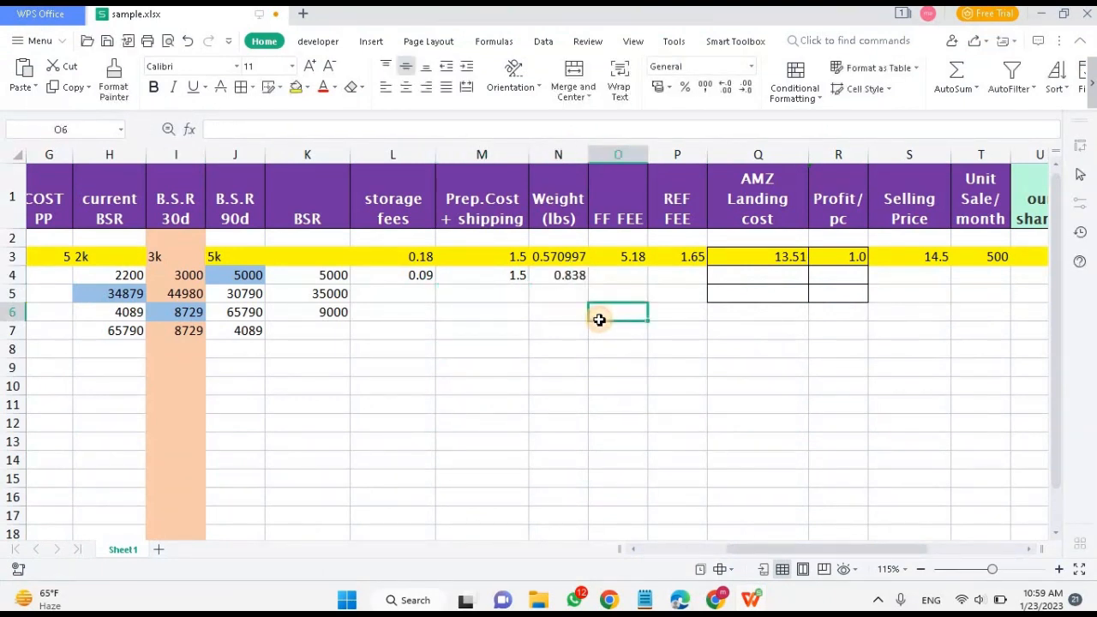
click(555, 273)
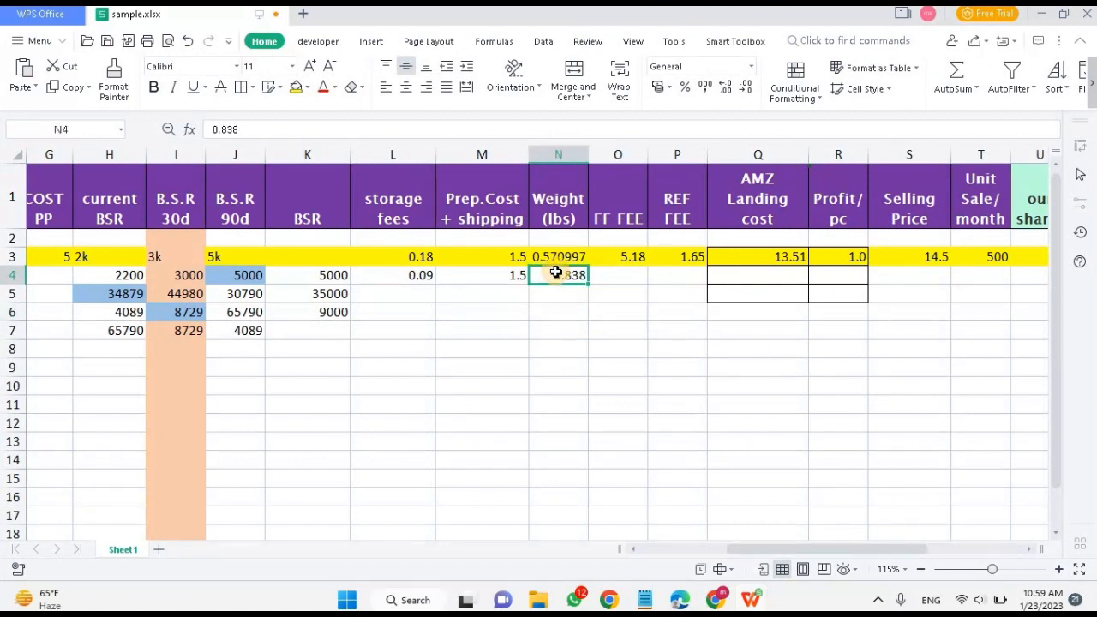
click(514, 275)
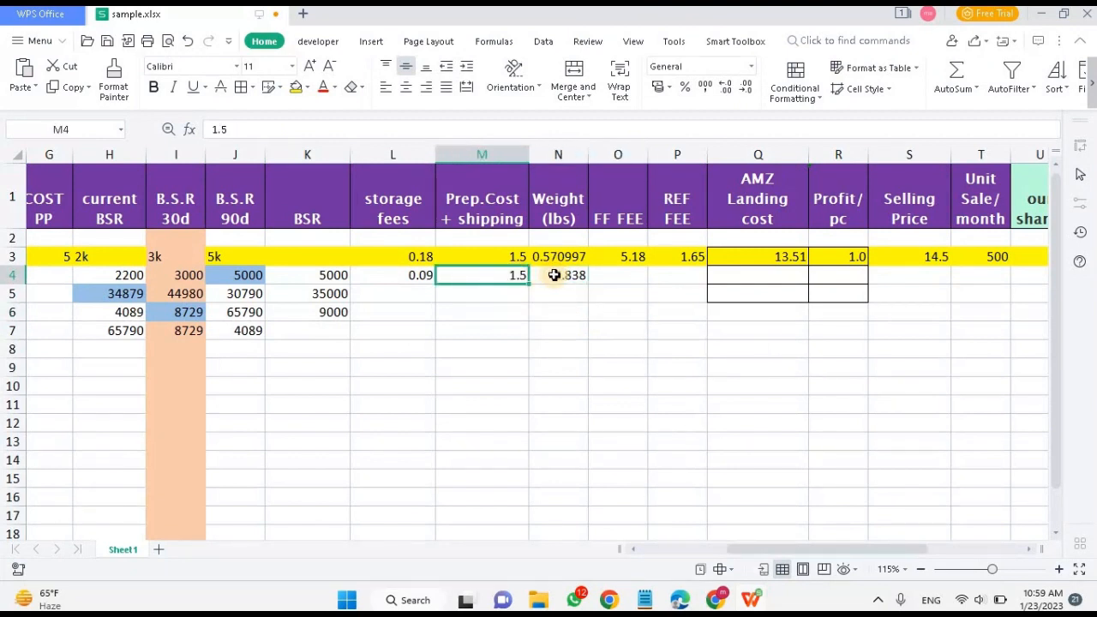
click(554, 274)
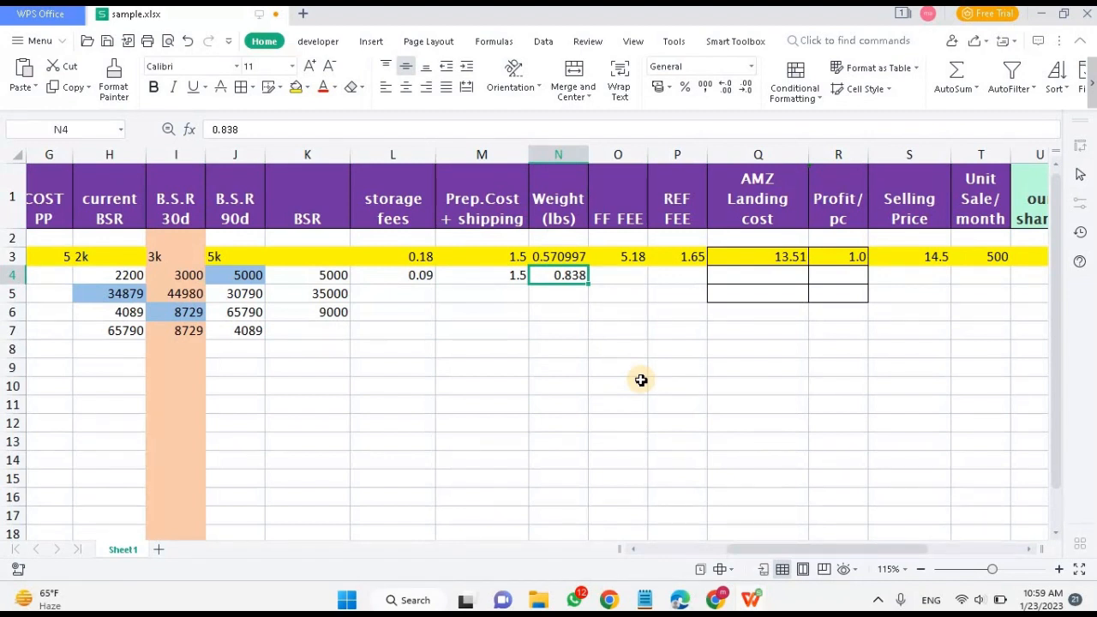
click(493, 273)
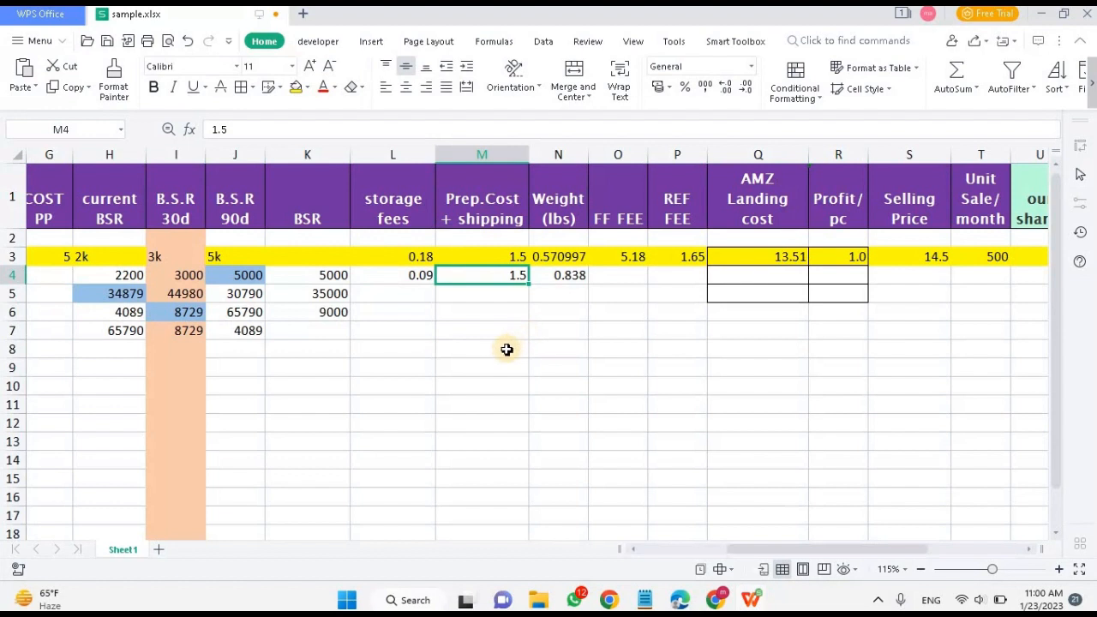
click(507, 349)
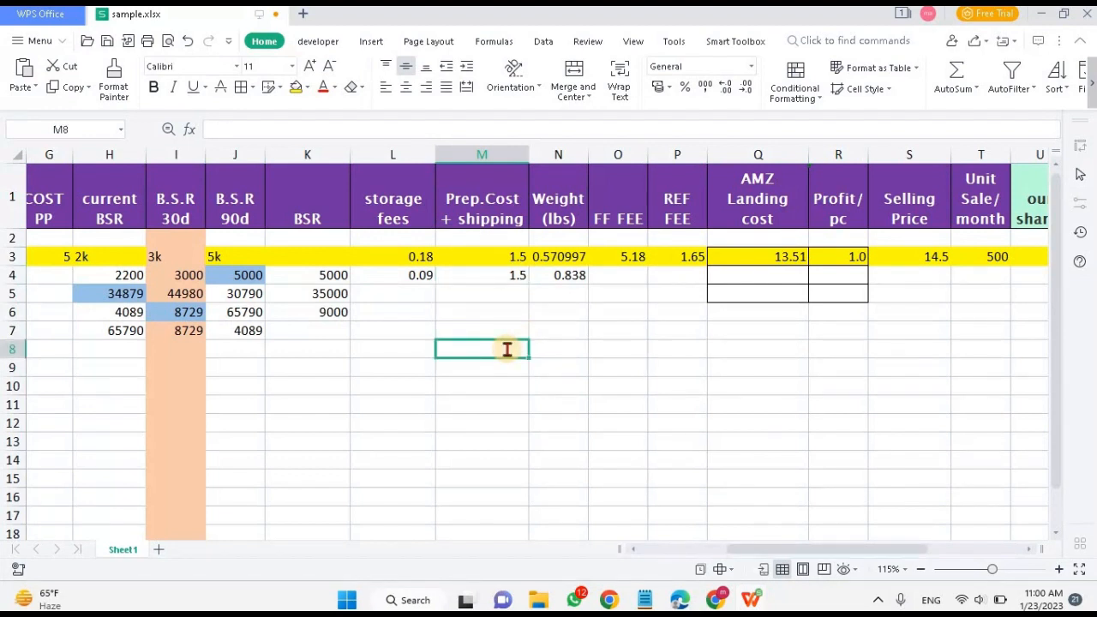
text(20)
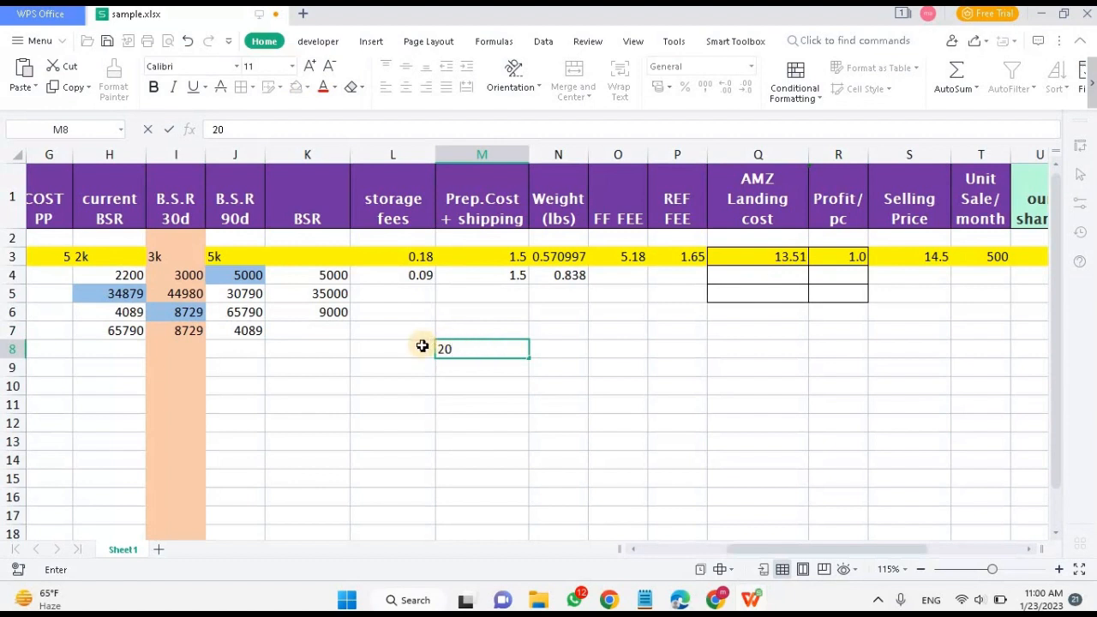
click(457, 366)
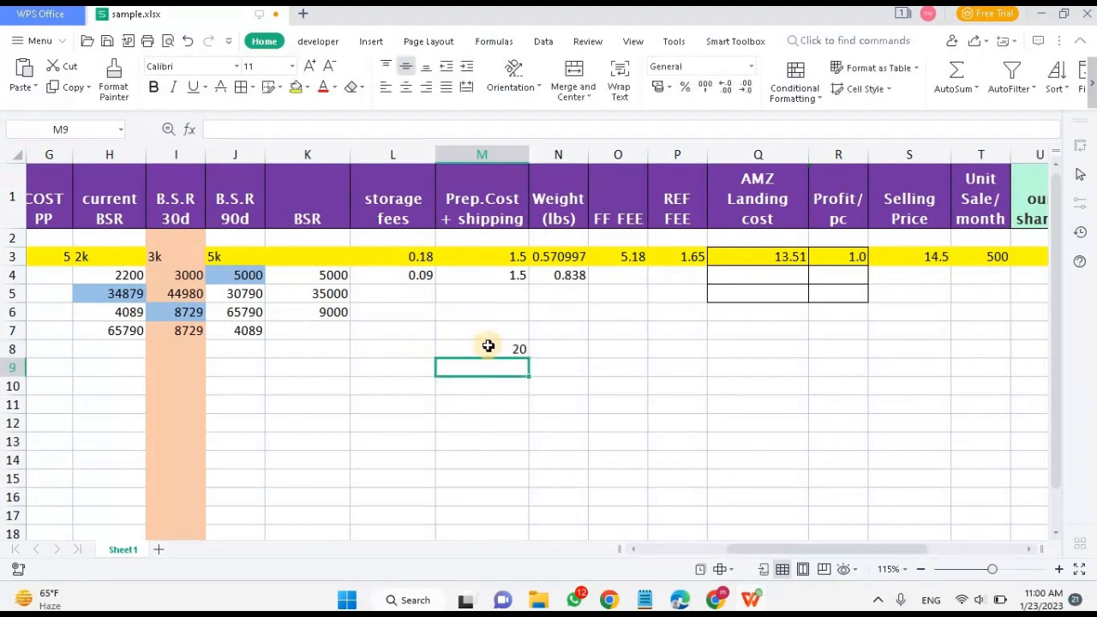
click(489, 345)
key(BackSpace)
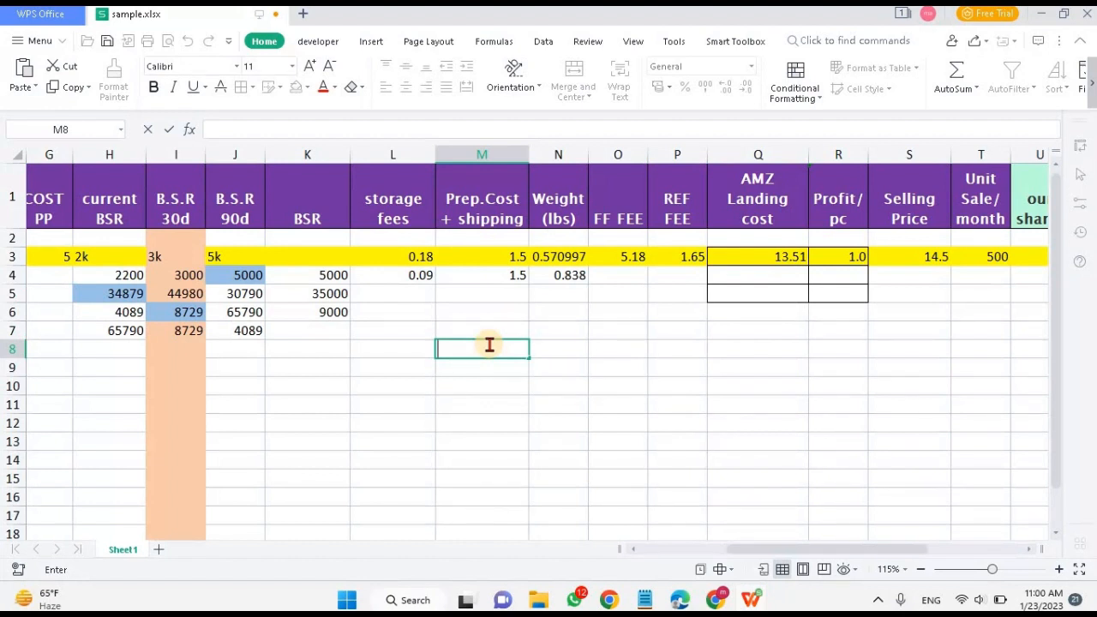
click(497, 273)
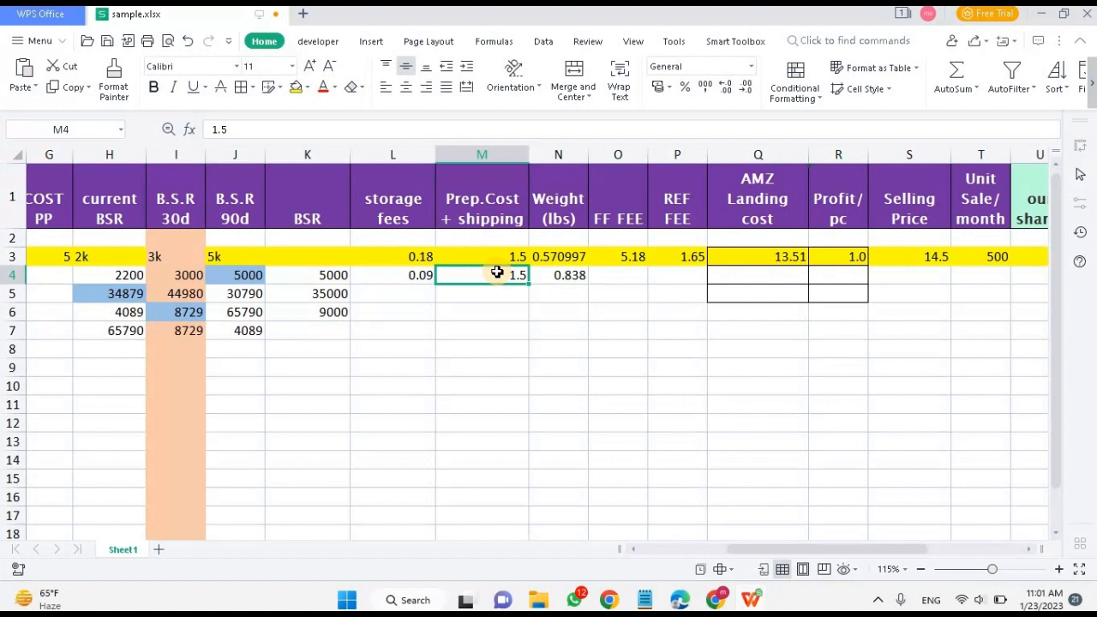
click(488, 374)
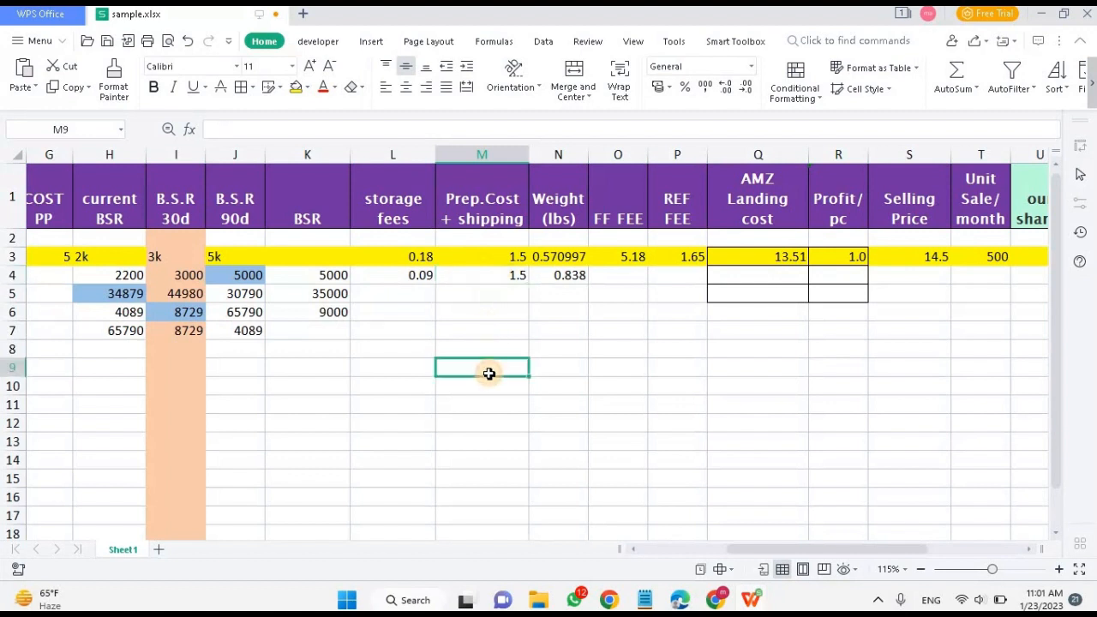
text(=)
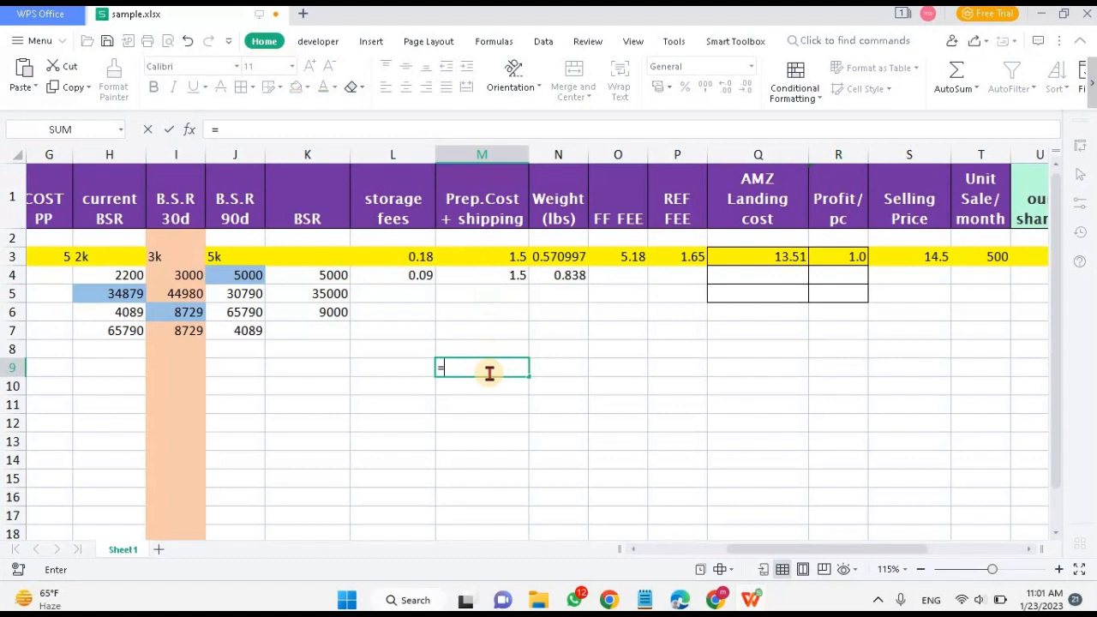
text(4/20))
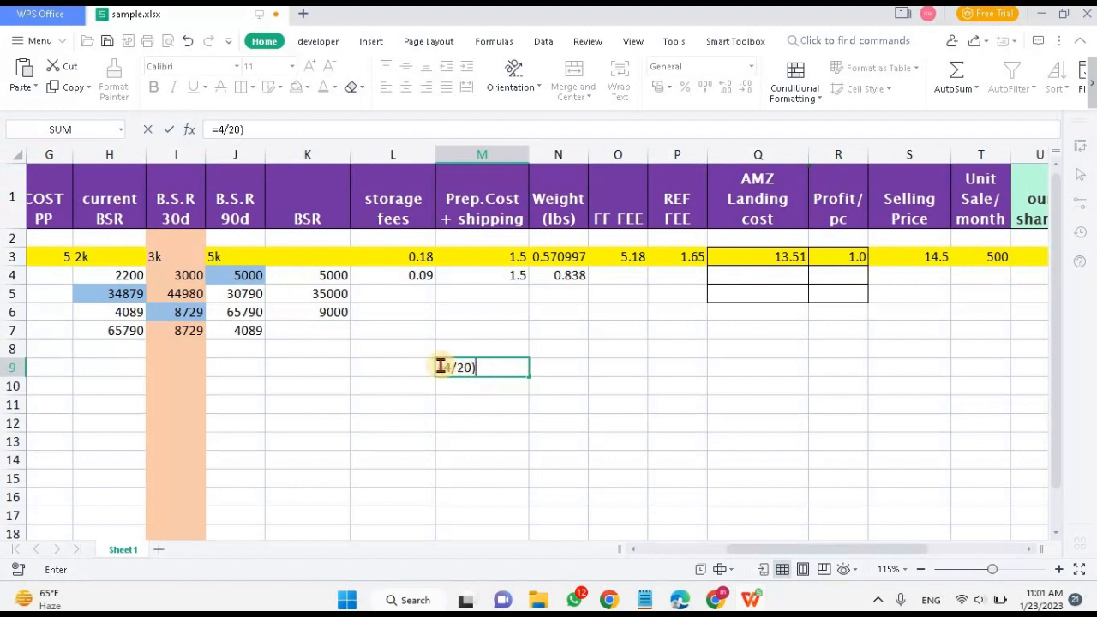
text(()
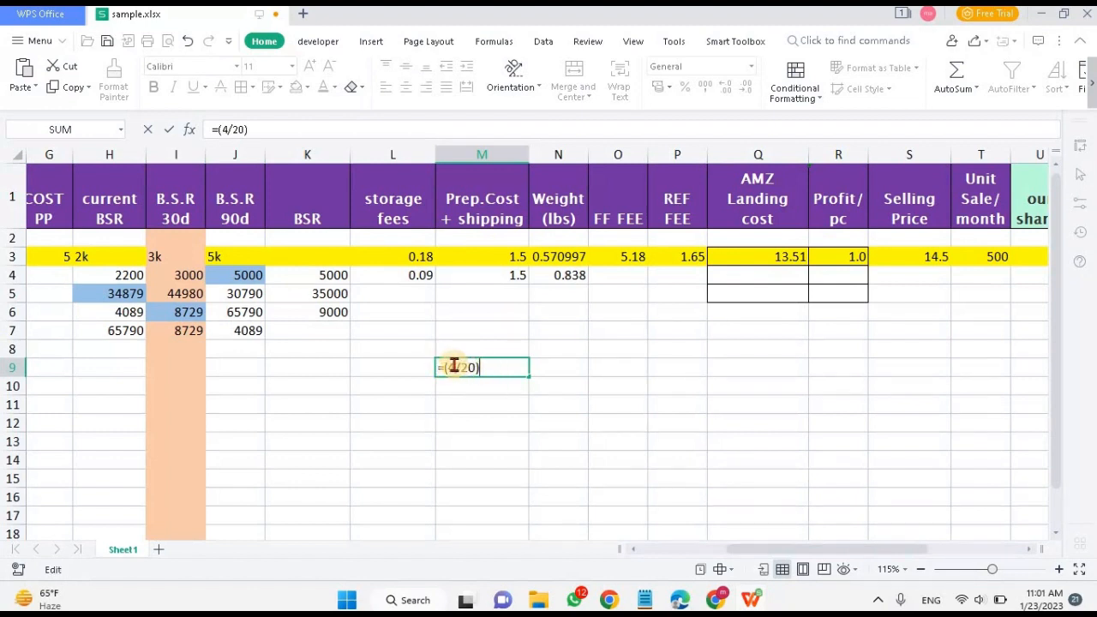
double_click(447, 367)
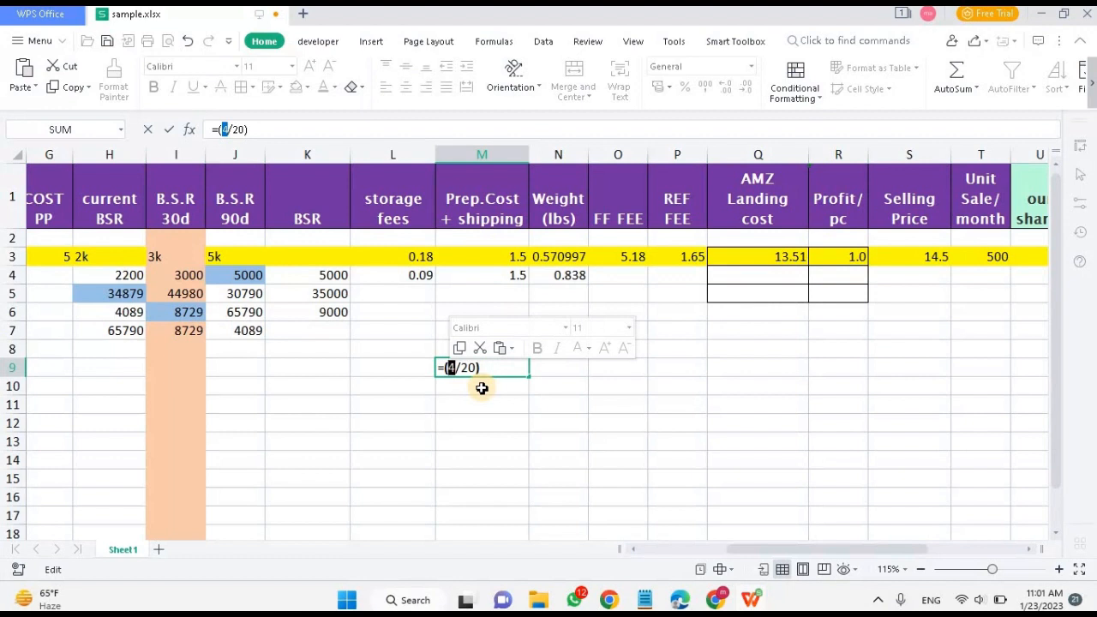
click(414, 372)
click(337, 368)
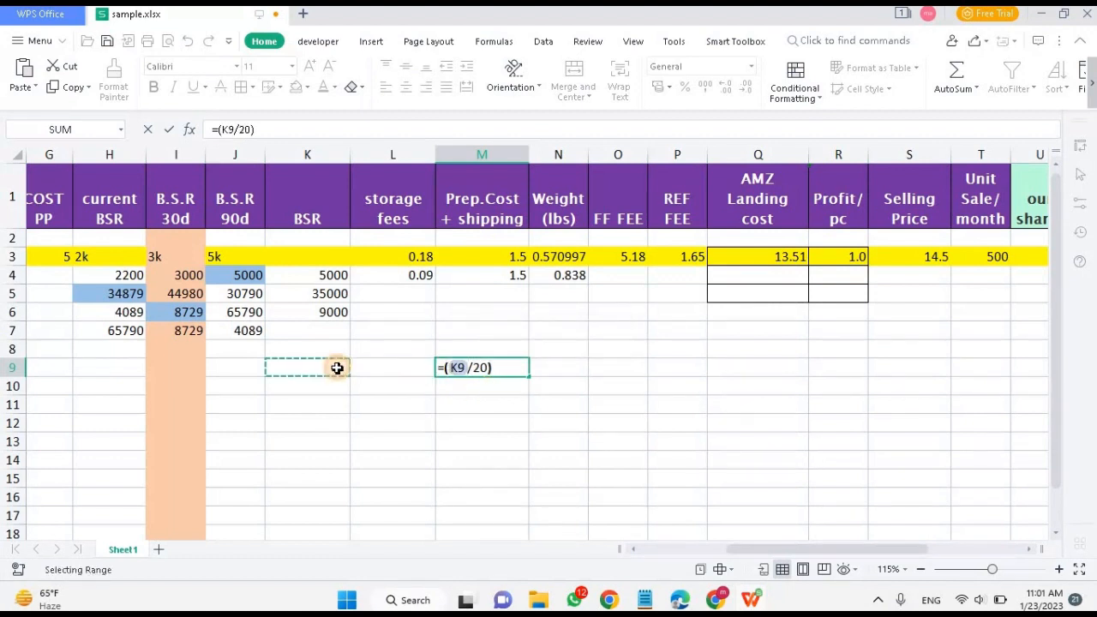
drag(506, 368, 434, 369)
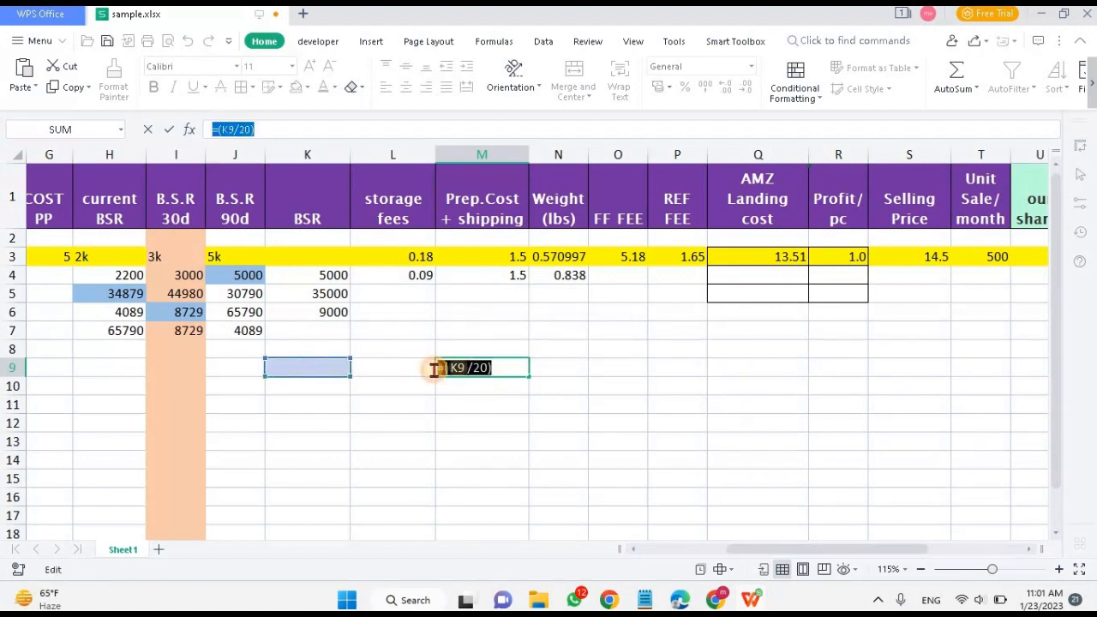
key(BackSpace)
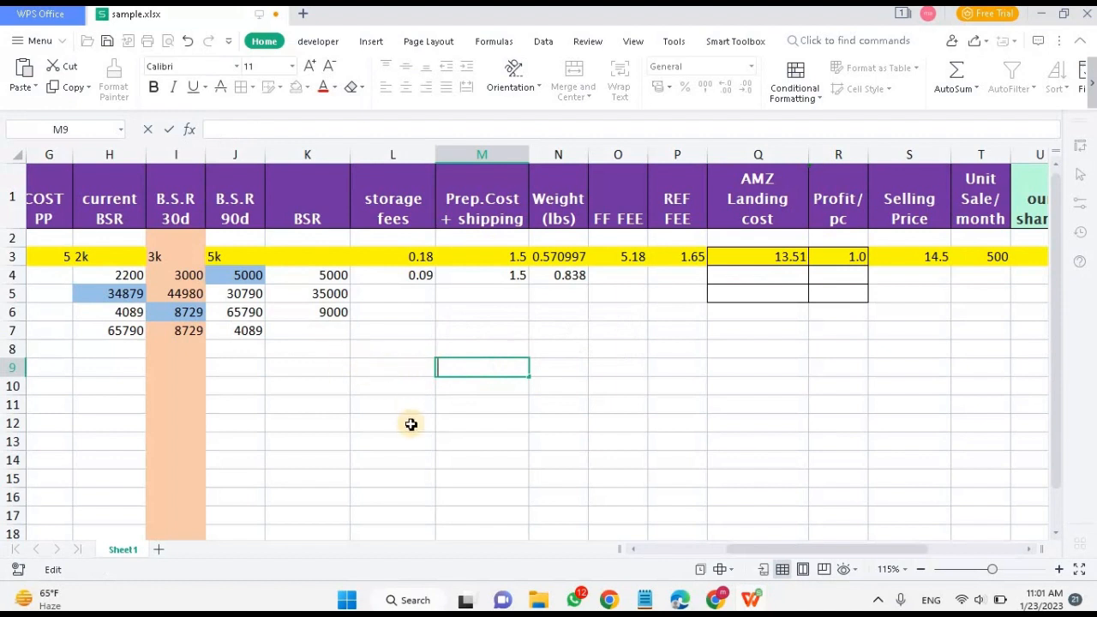
- Start a prep cost note below the table by entering "1 box" in cell L12 and "20 units" in cell L13
click(412, 424)
text(1 box)
key(Return)
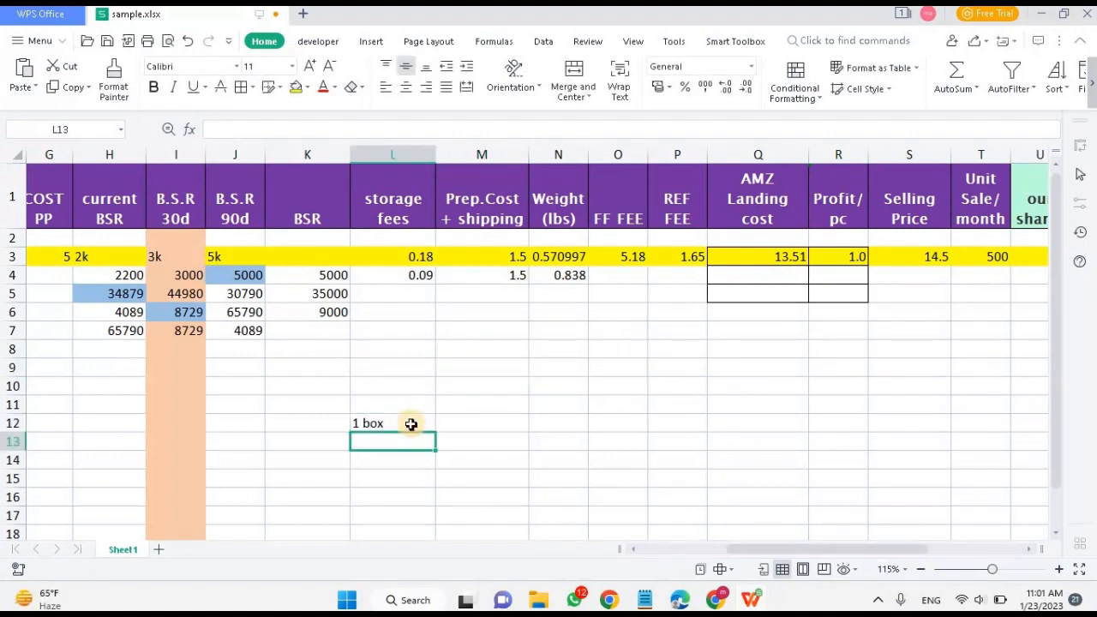
text(20 units)
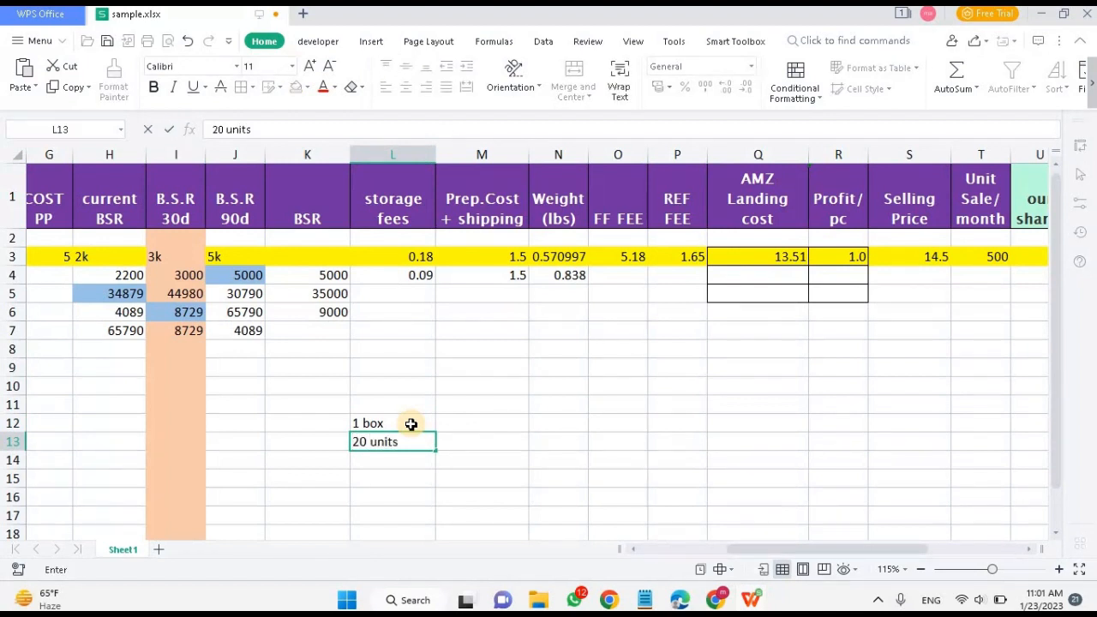
key(Return)
- Enter the per-box price "4$ / box" in cell L14
text(4)
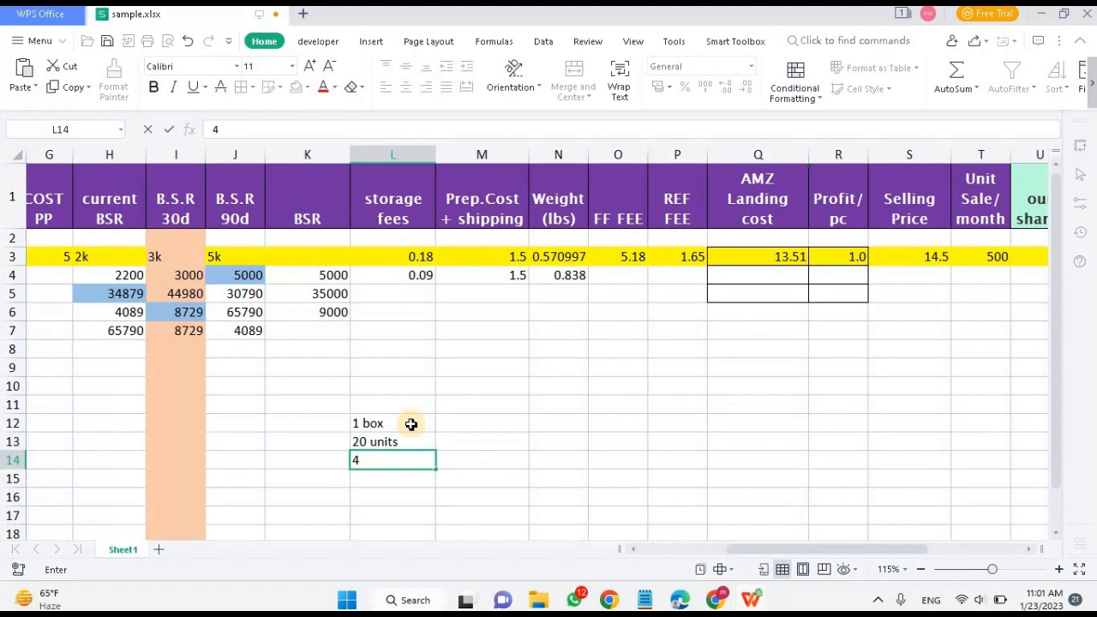
click(363, 425)
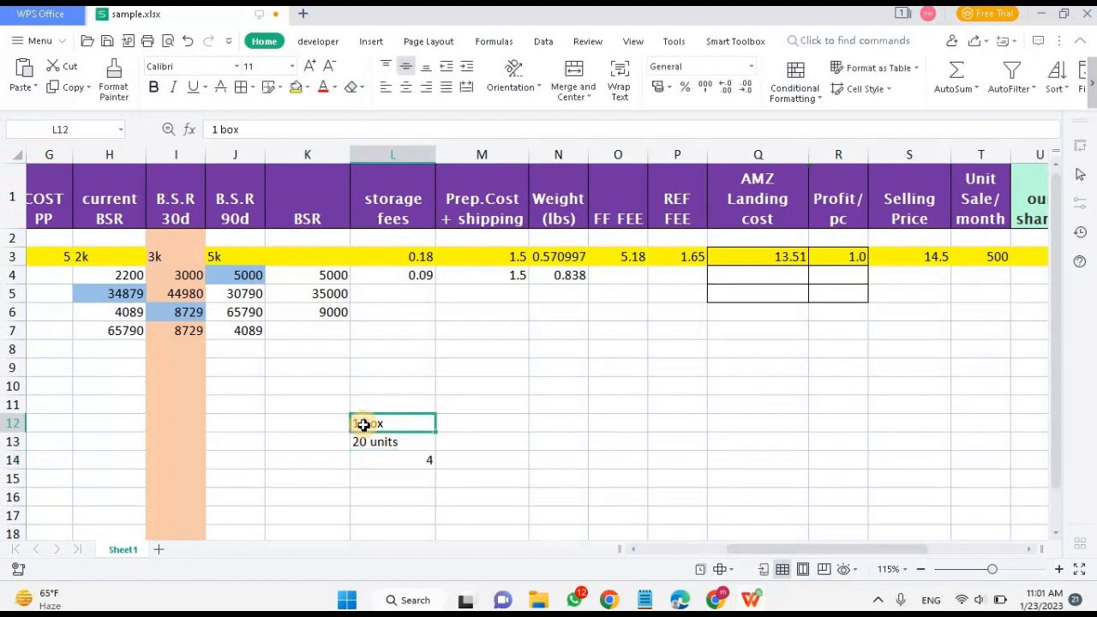
click(424, 464)
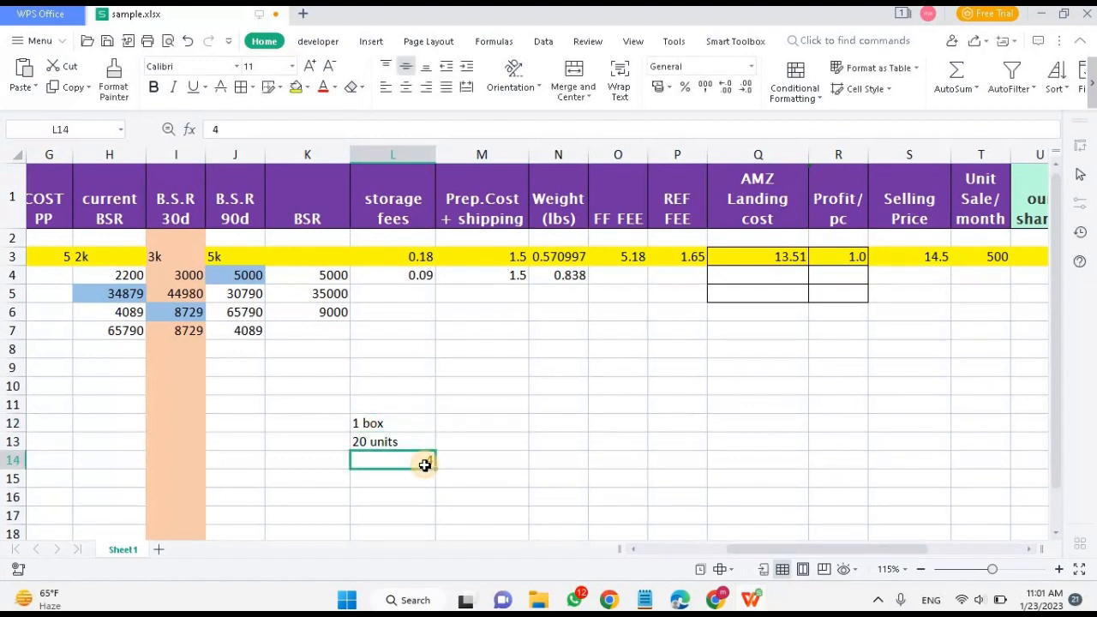
click(227, 130)
text($)
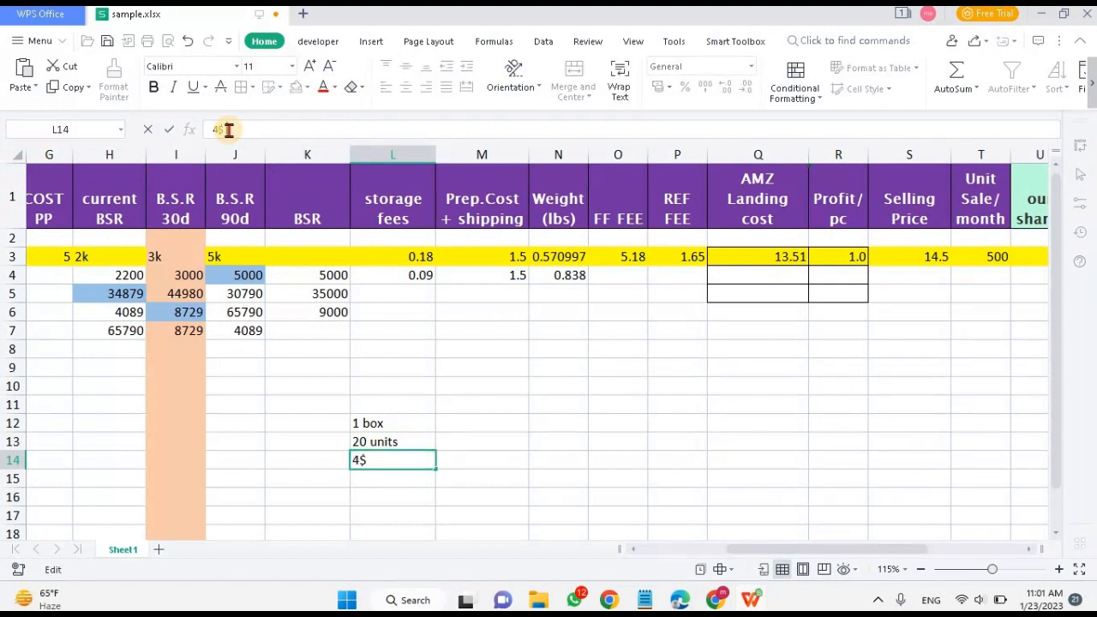
text( / box)
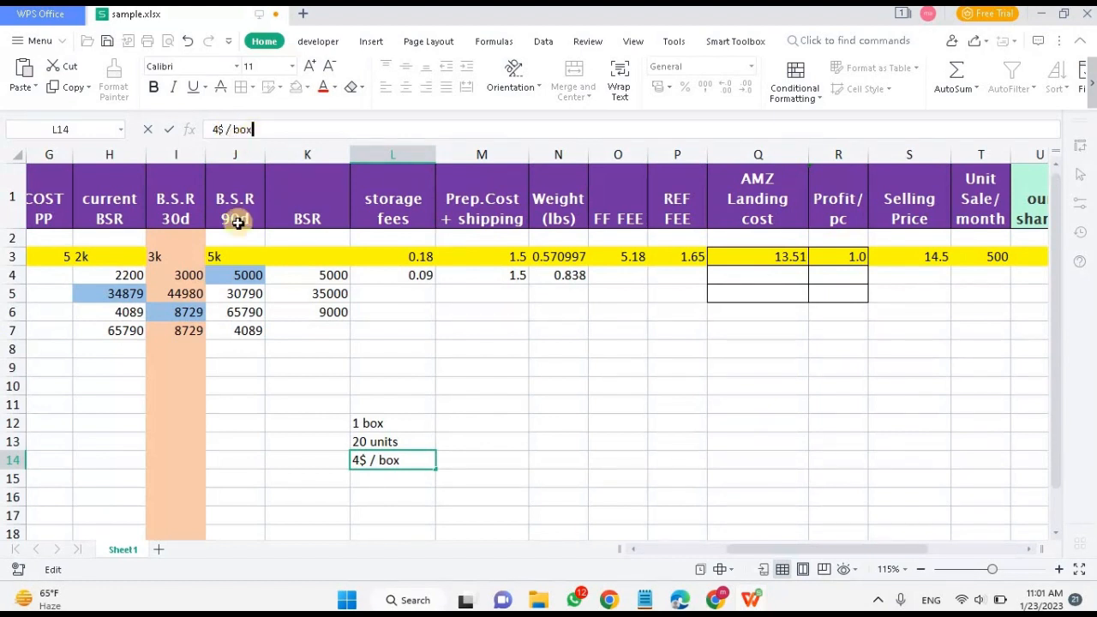
- Add the line "total no of boxes 4" to the cost notes in cell L15
click(411, 485)
text(to)
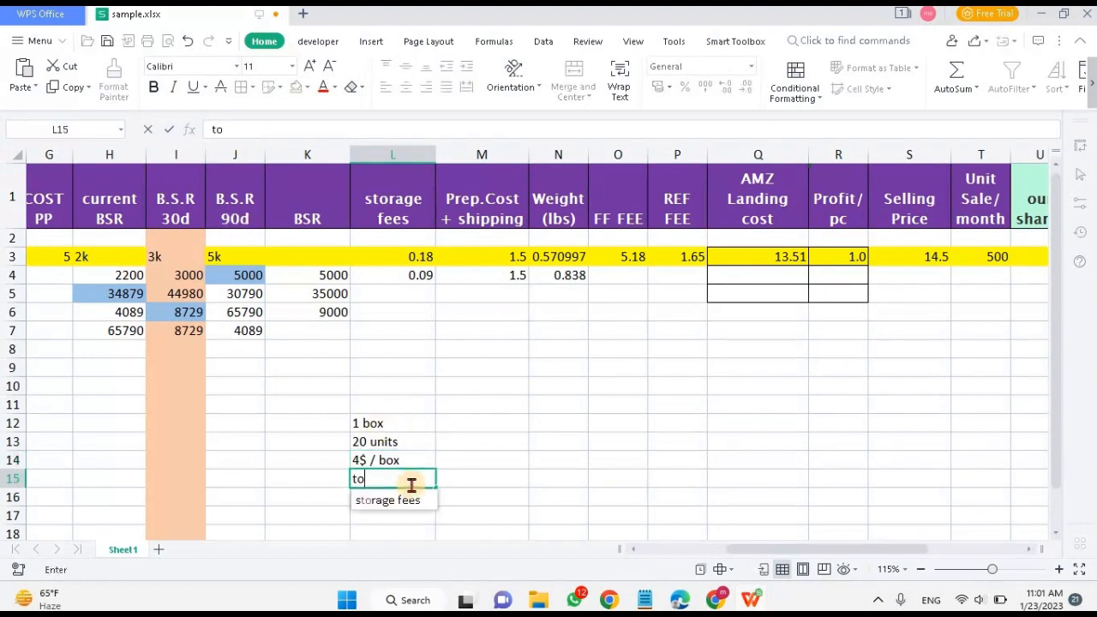
text(tal no of boxes)
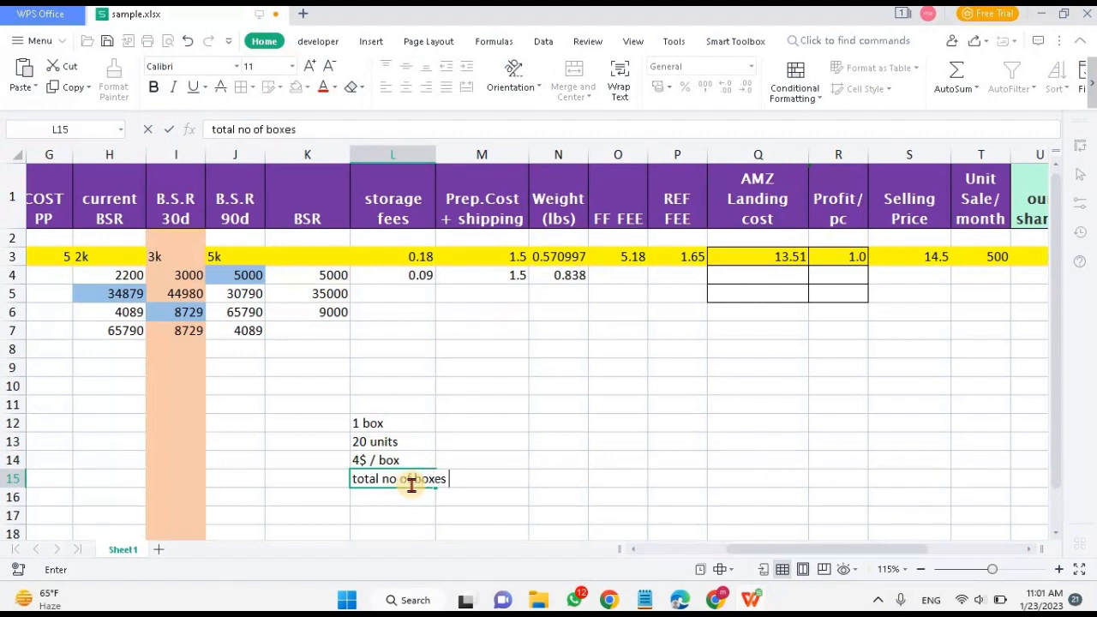
text( 4)
key(Return)
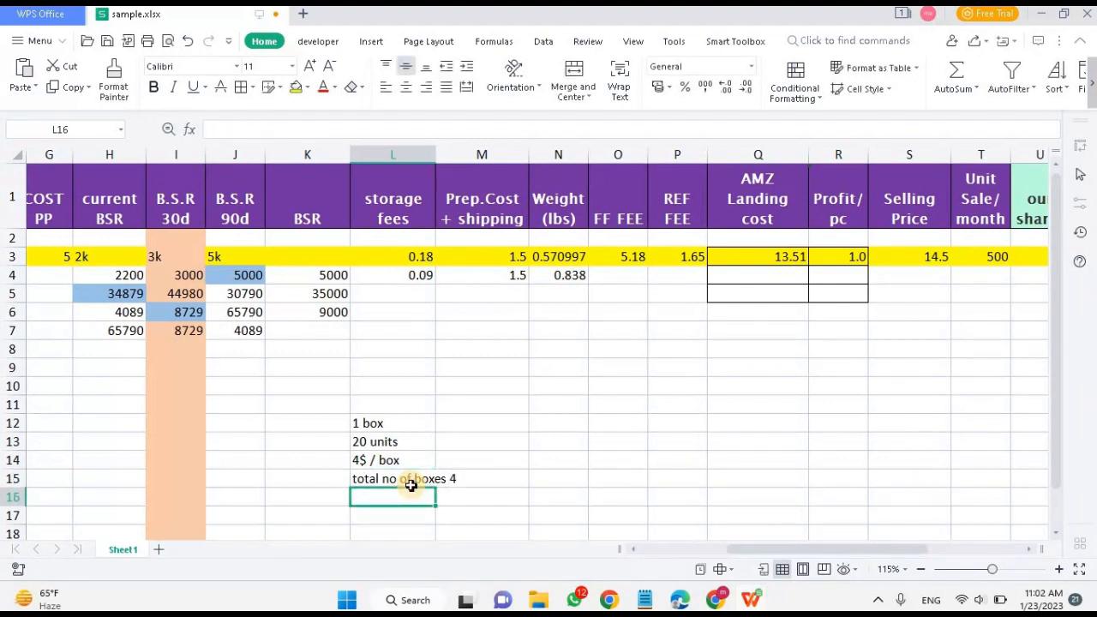
- Enter the labelling cost "fnsku label 0.3/unit" in cell L16
text(fnsku)
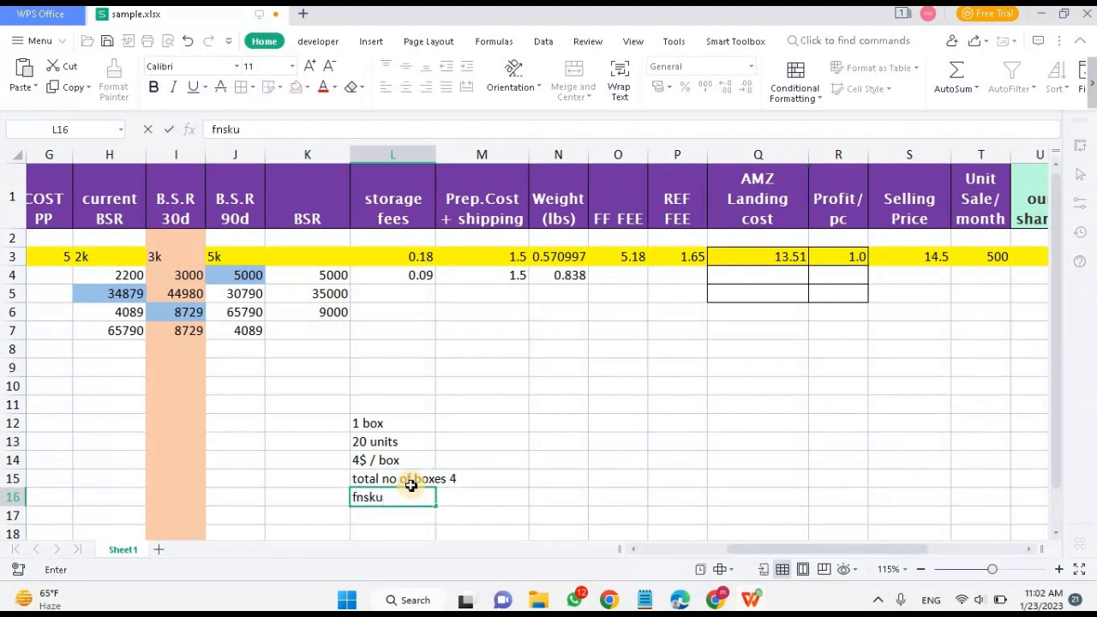
text( label 0.3/)
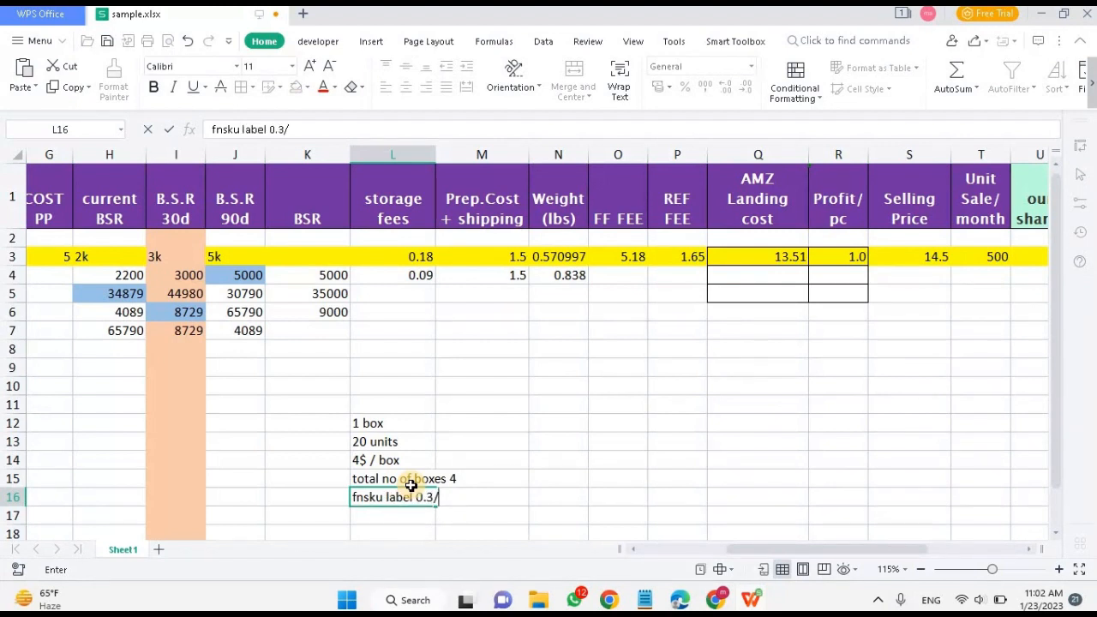
text(unit)
key(Return)
- Enter "handling charges per box- 3$ per box" in cell L17 of the cost notes
text(handling)
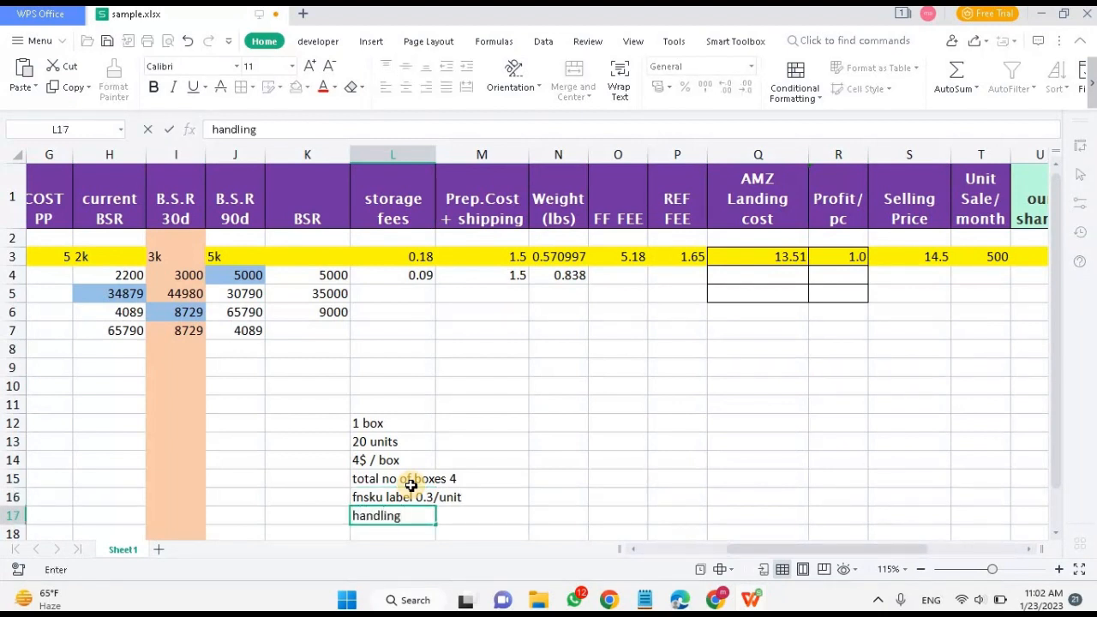
text( charges per)
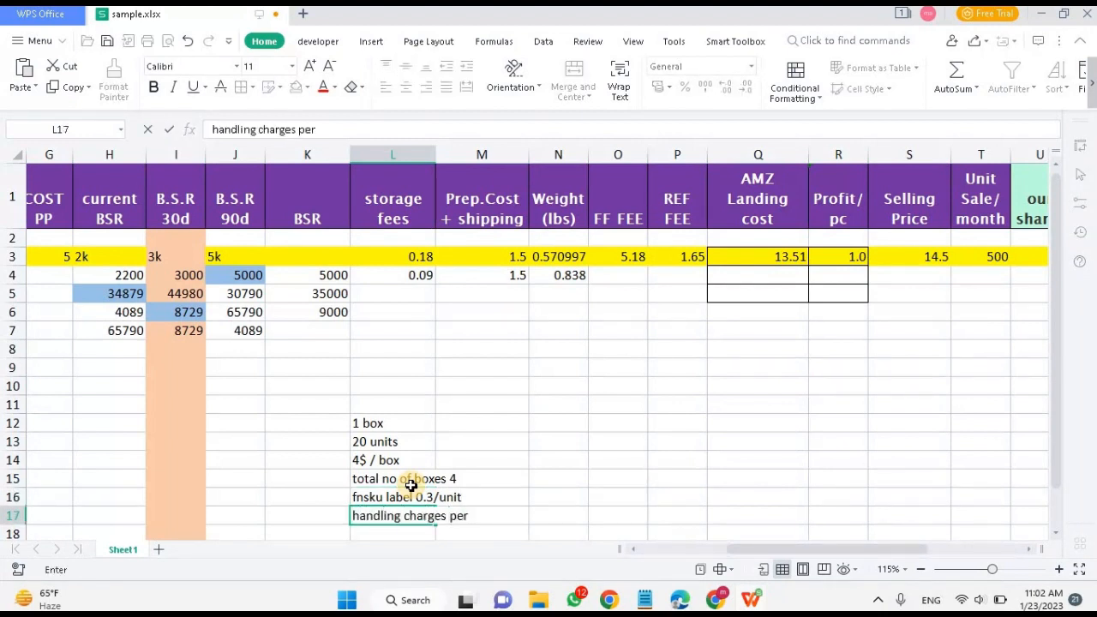
text( box - 3$ per box)
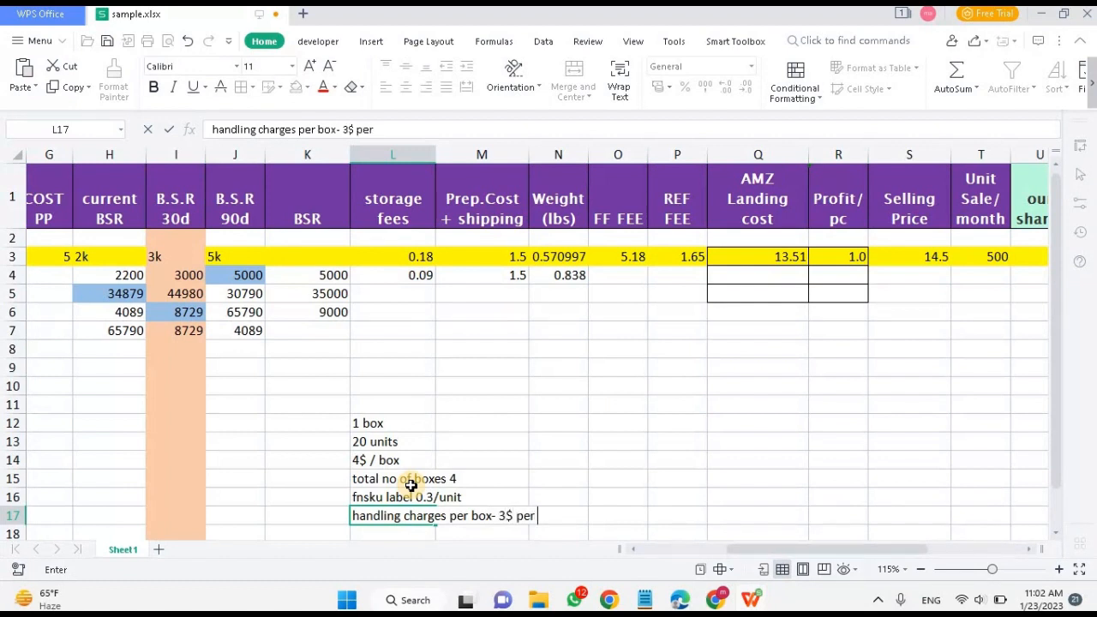
key(Tab)
key(Tab)
key(Tab)
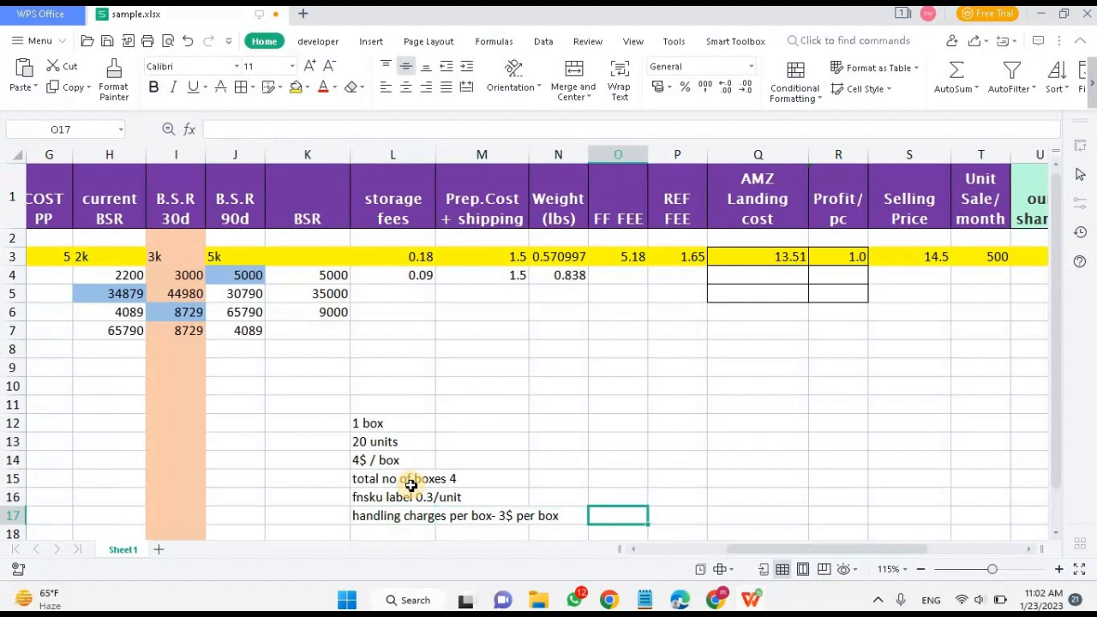
key(Up)
key(Up)
key(Up)
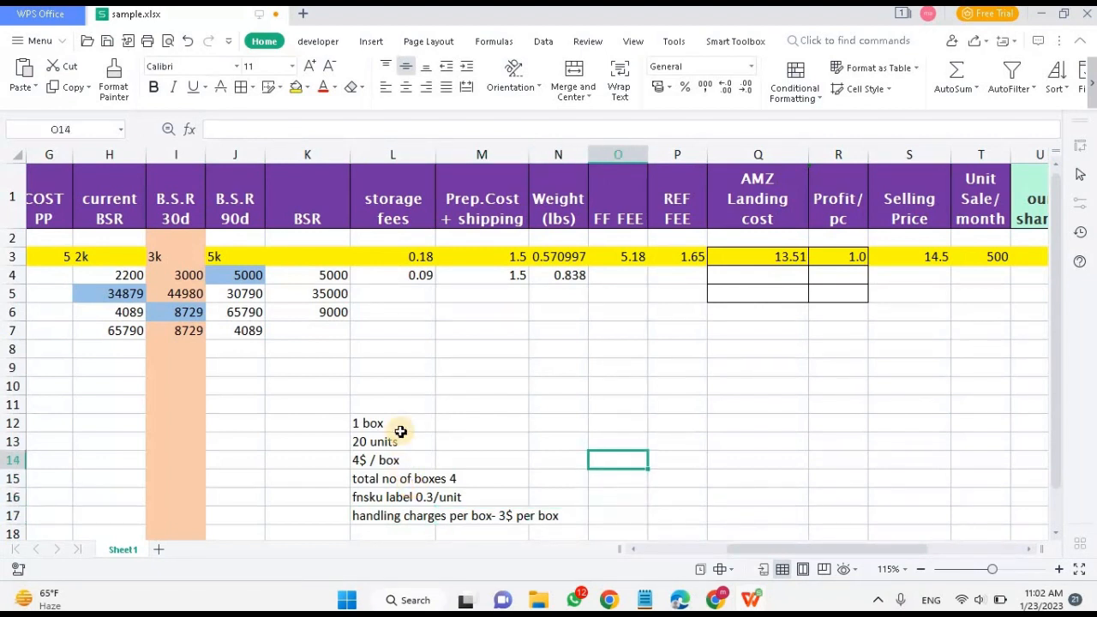
click(396, 488)
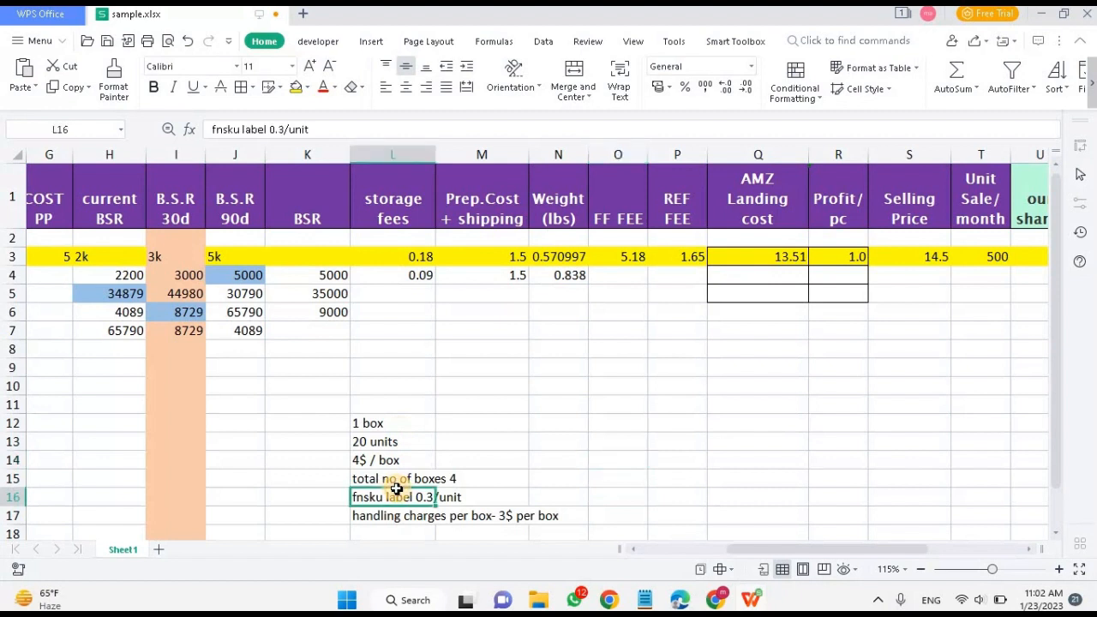
click(388, 481)
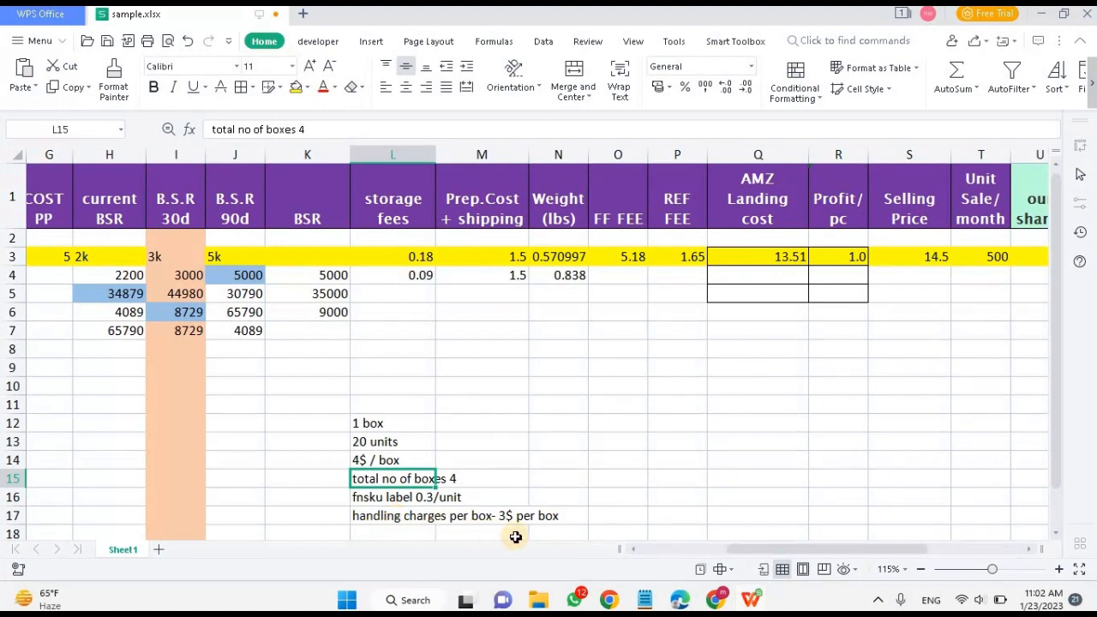
click(627, 423)
text(=)
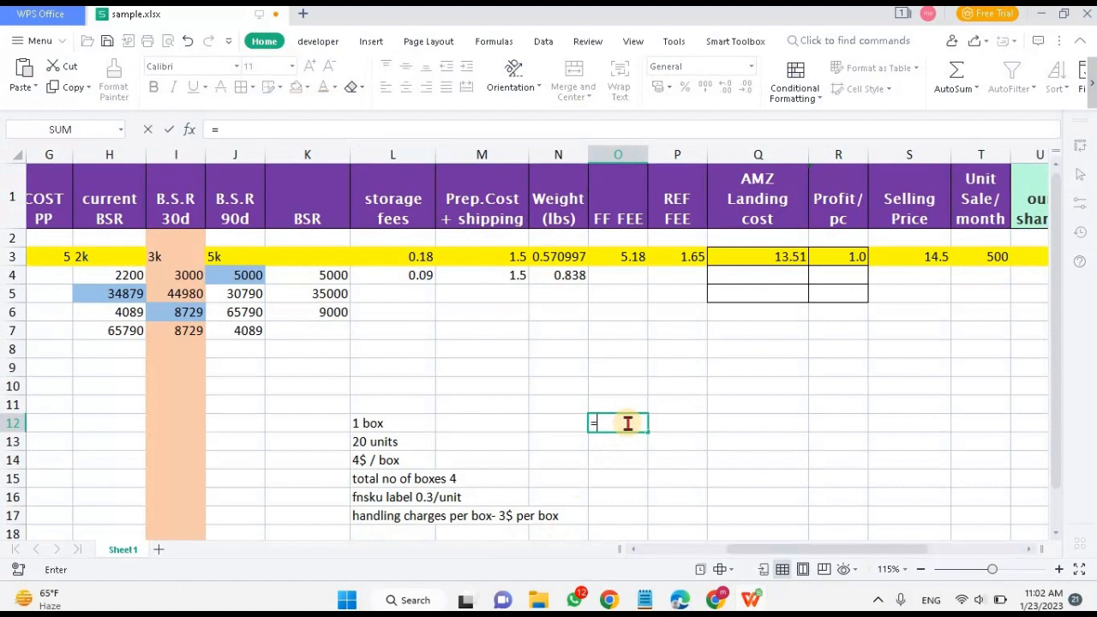
click(386, 459)
click(257, 128)
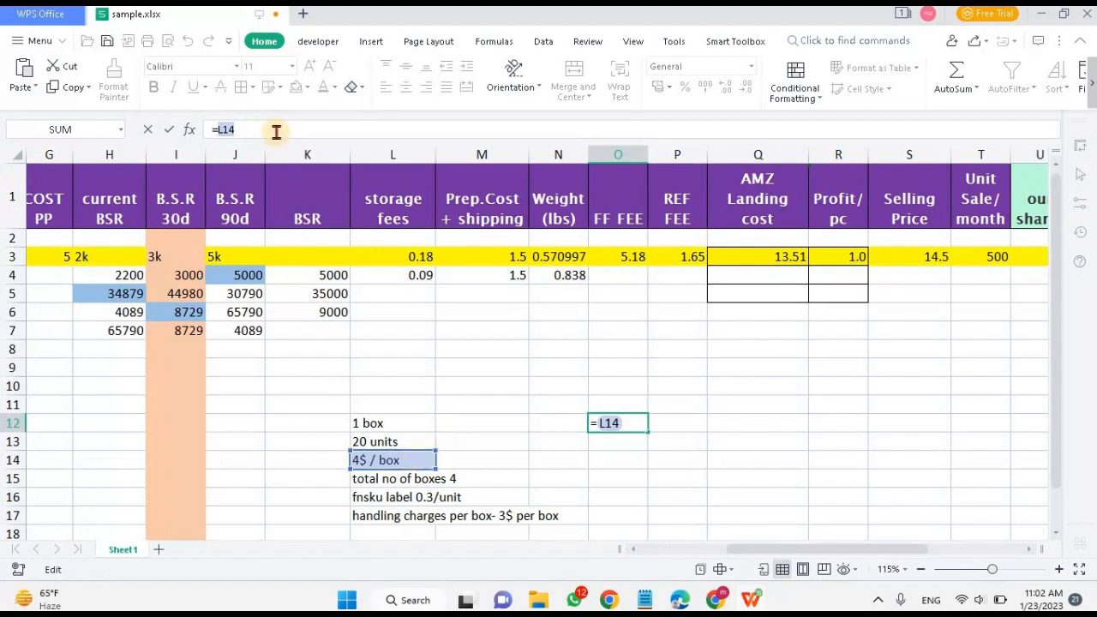
text(s)
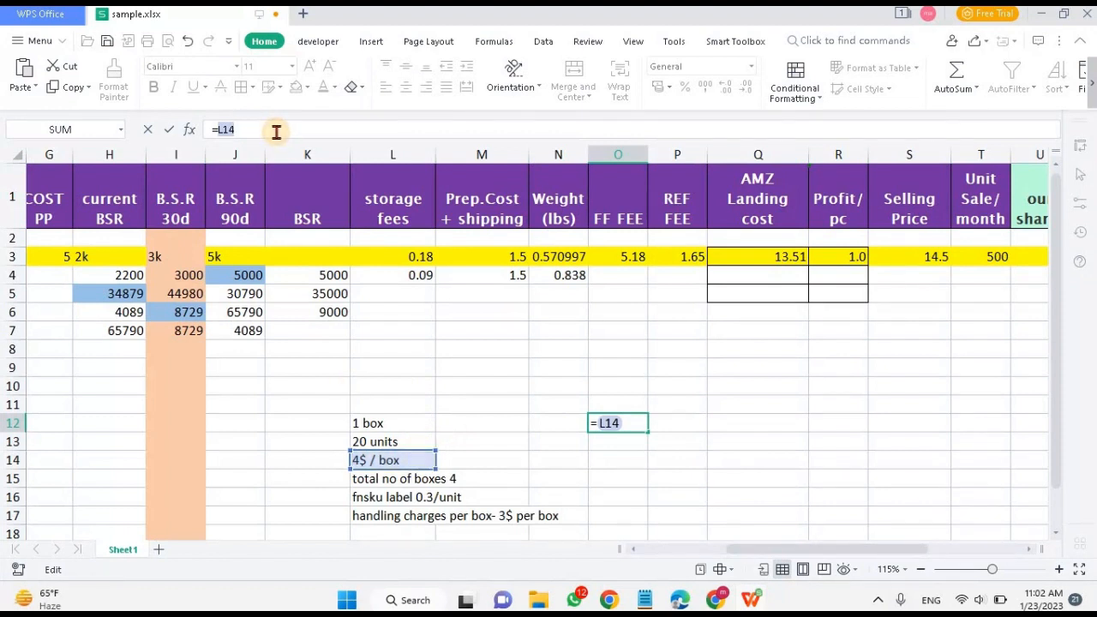
- Extend the per-box price note in cell L14 to read "4$ / box shiping"
click(421, 460)
text(shiping)
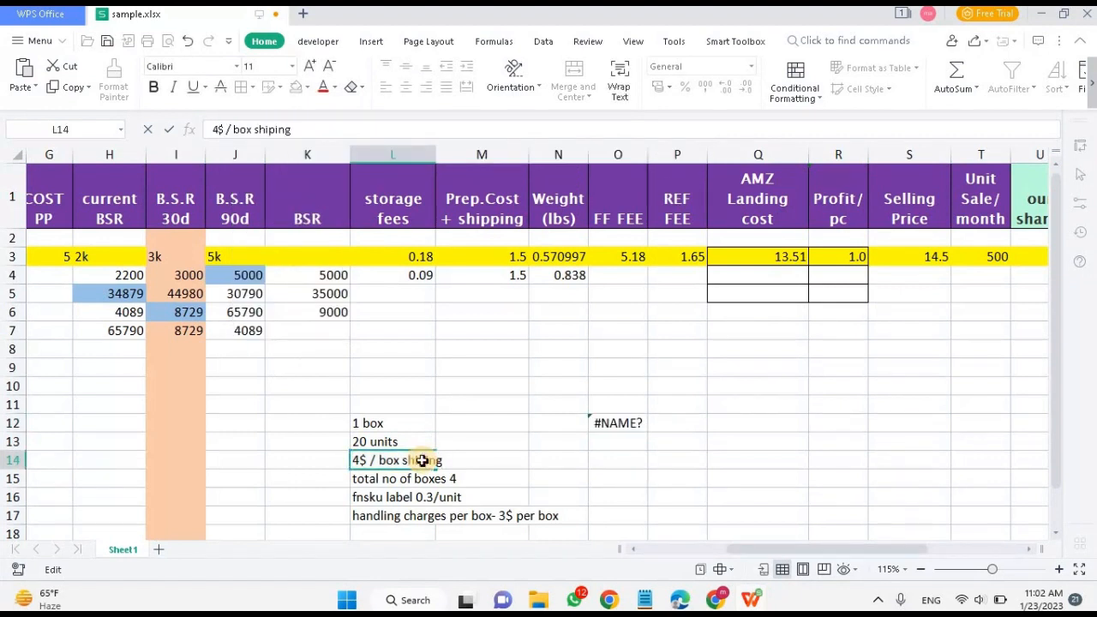
key(Return)
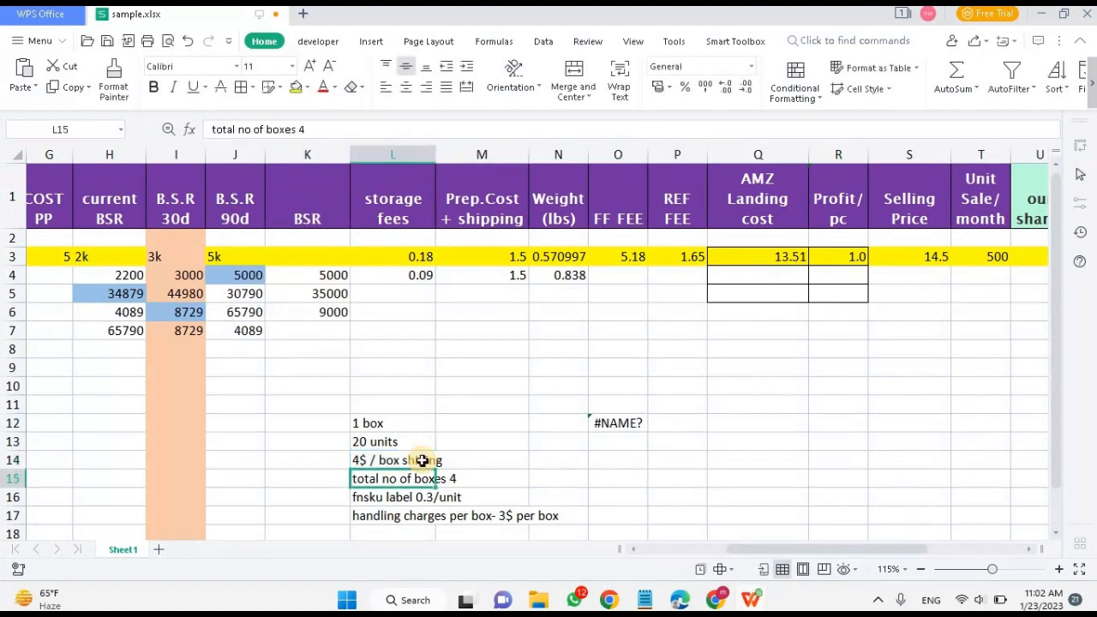
- Replace the erroneous formula in cell O12 with the per-unit box shipping term =(4/20)
click(634, 426)
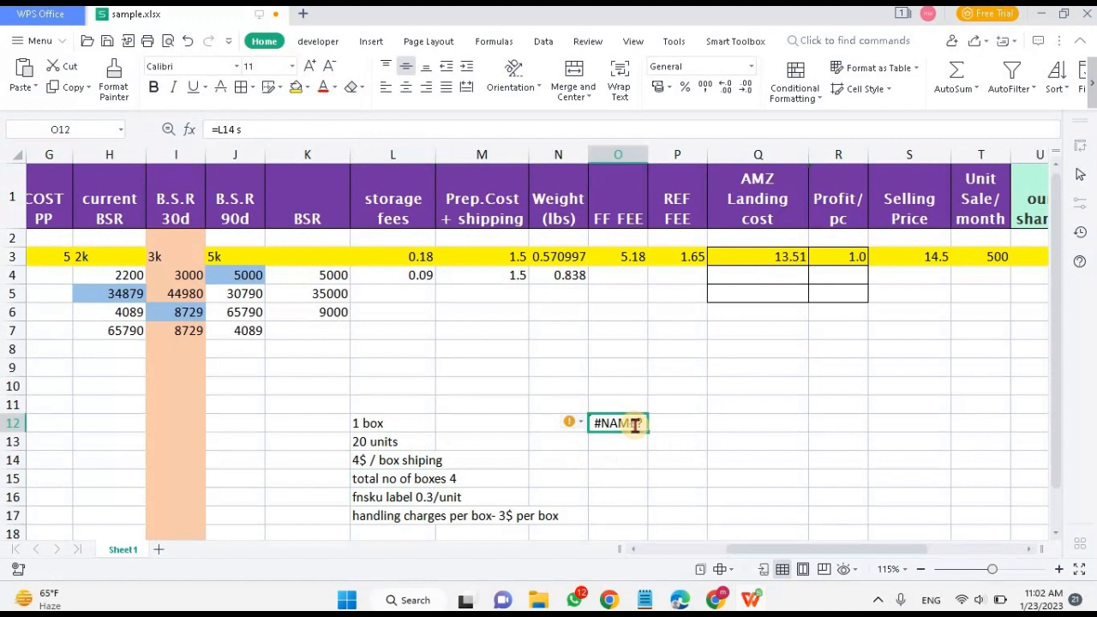
text(=)
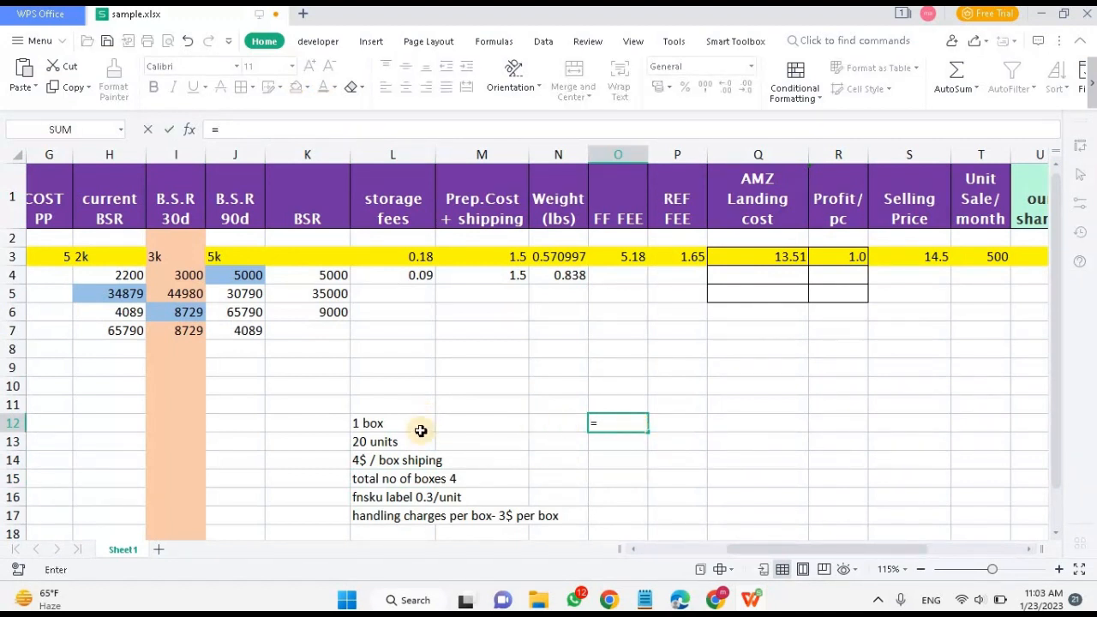
text(4/20))
key(Return)
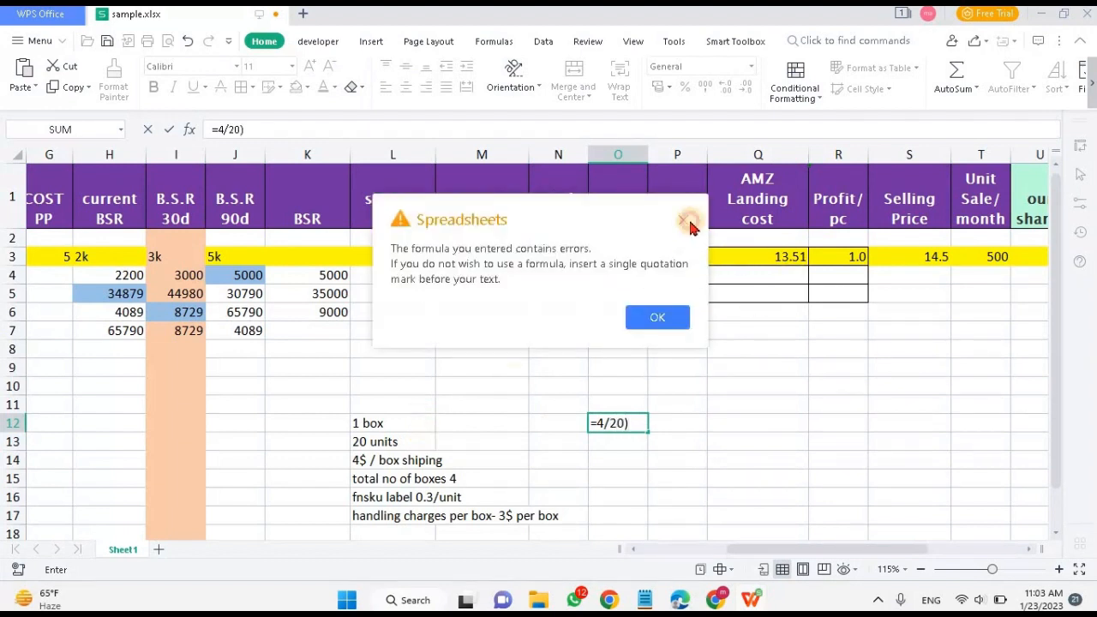
click(657, 317)
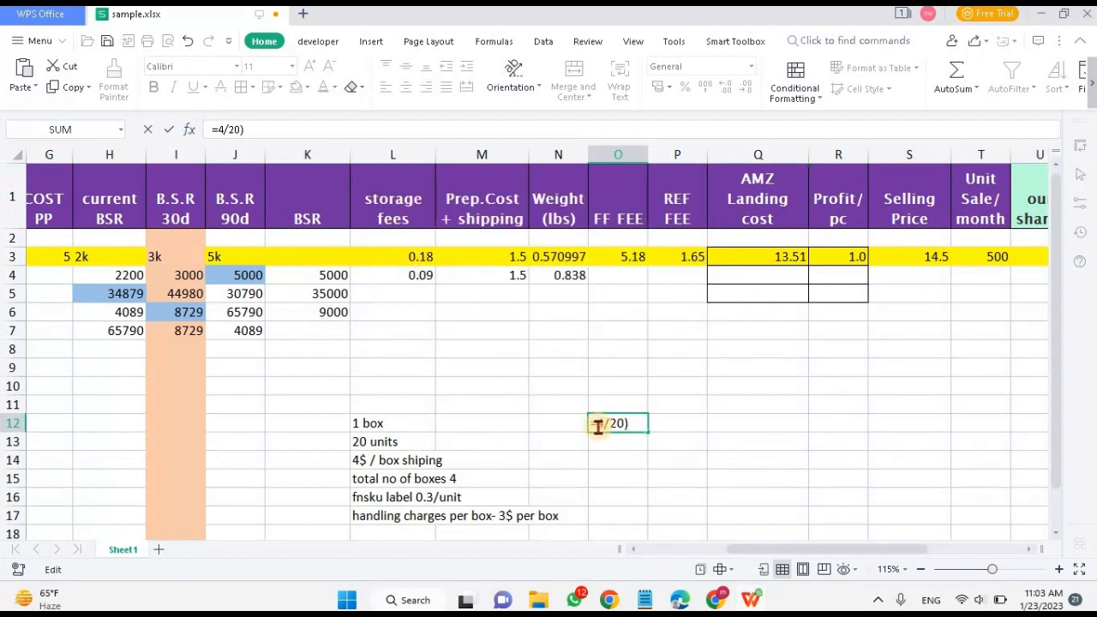
click(597, 425)
text(()
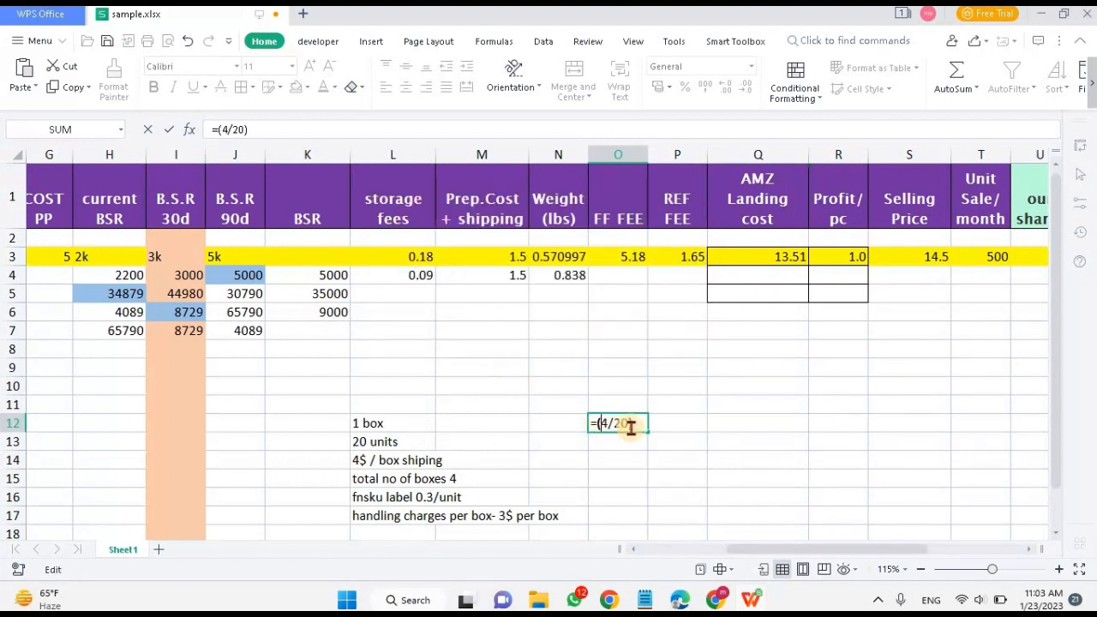
- Complete the cost formula in O12 as =(4/20)+0.3+(3/20), adding the label cost and the per-unit handling charge
click(645, 422)
text(+)
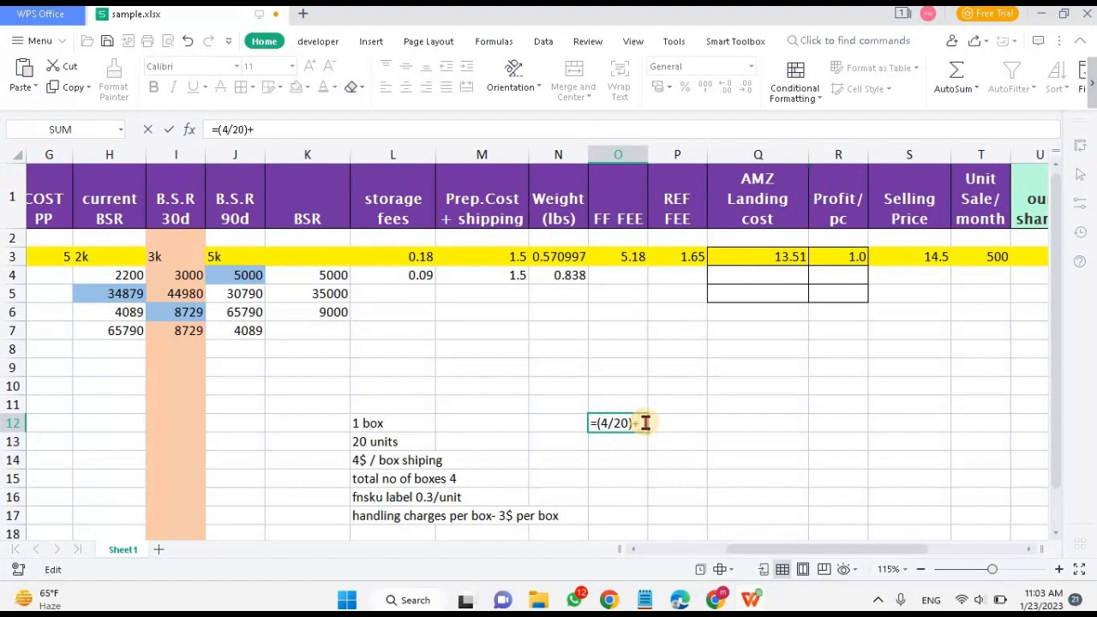
text(0.3+(3?2)
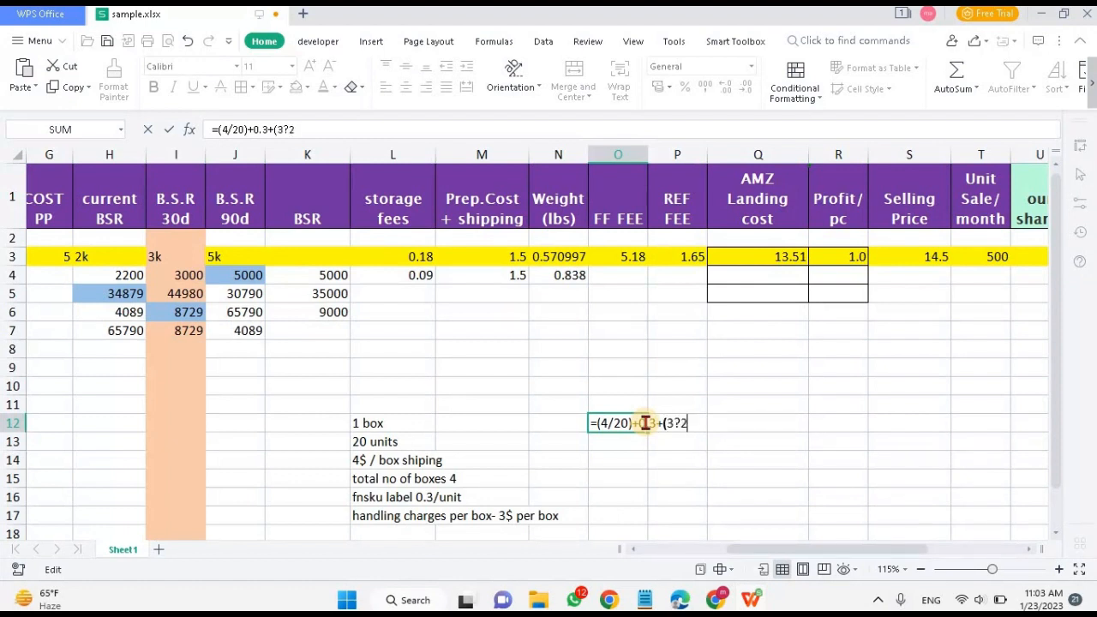
key(BackSpace)
key(BackSpace)
text(/20))
key(Return)
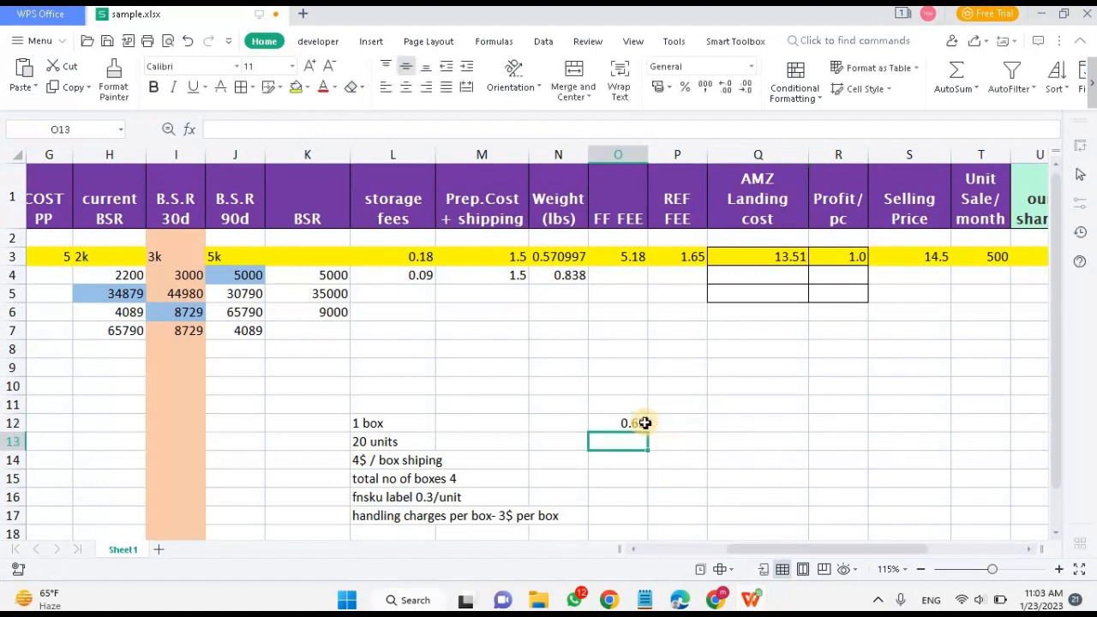
click(616, 422)
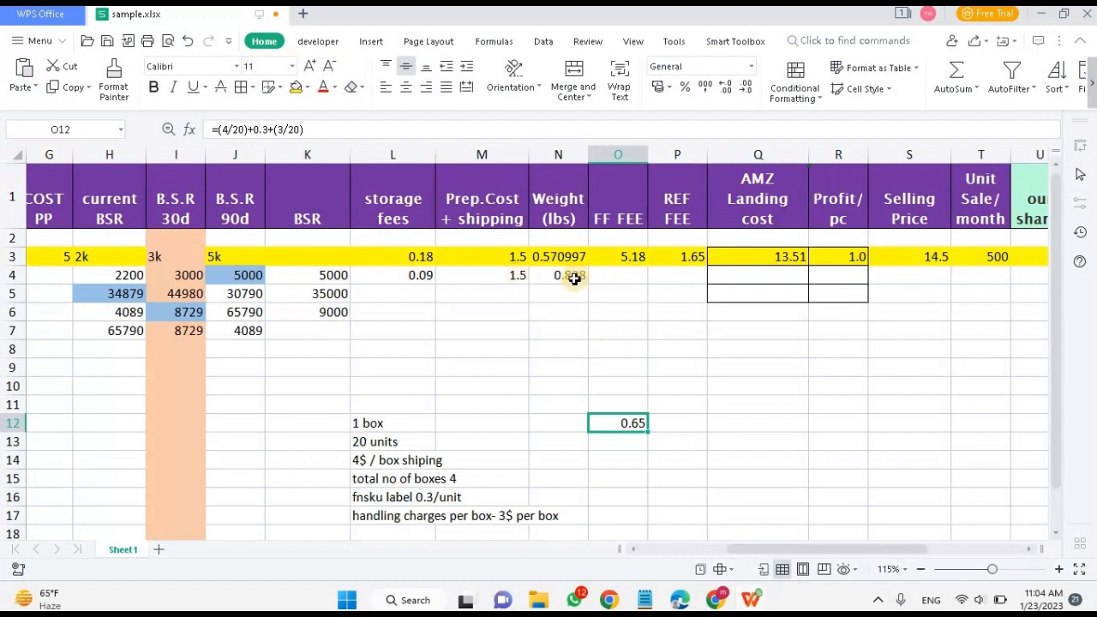
- Check the Amazon fulfillment cost in the browser's Revenue Calculator and enter 5.4 as the FF FEE in cell O4
click(629, 284)
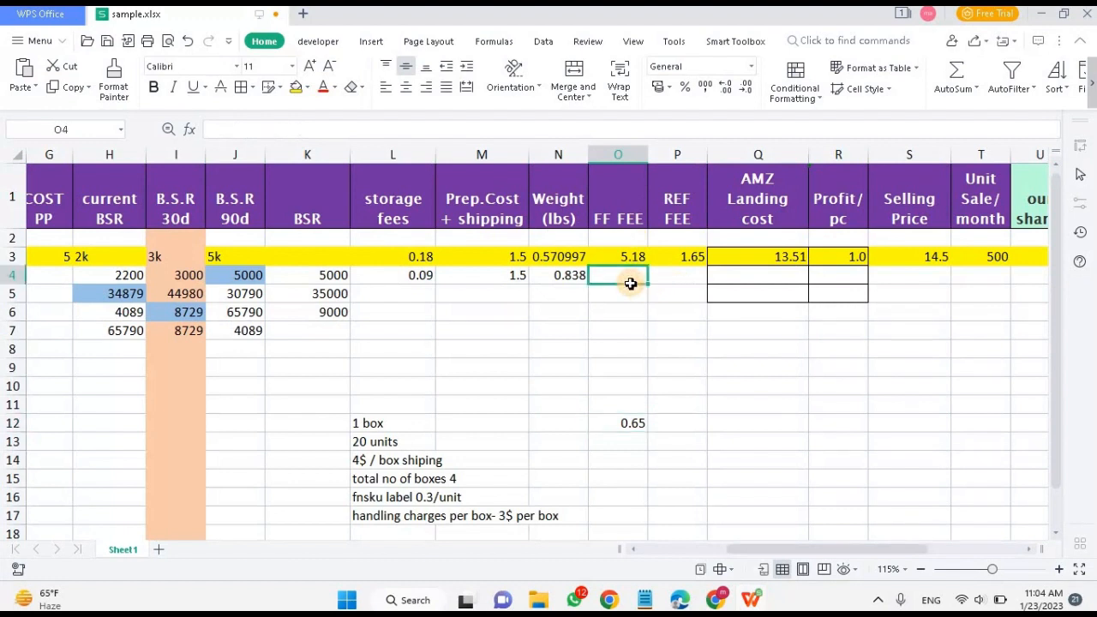
mouse_move(721, 599)
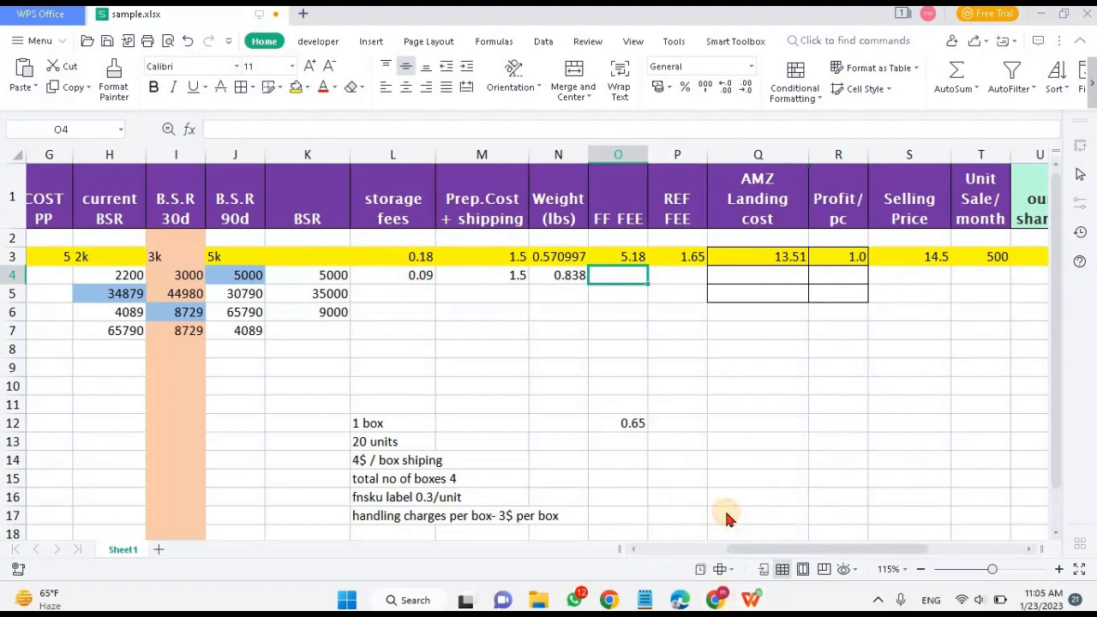
click(713, 602)
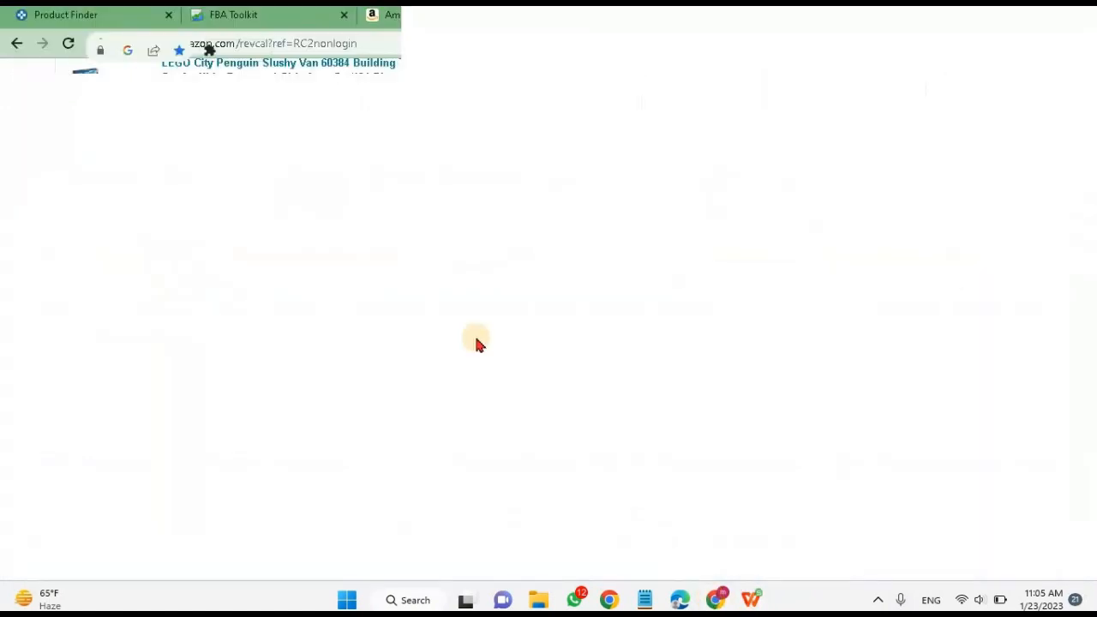
scroll(430, 263, up, 1)
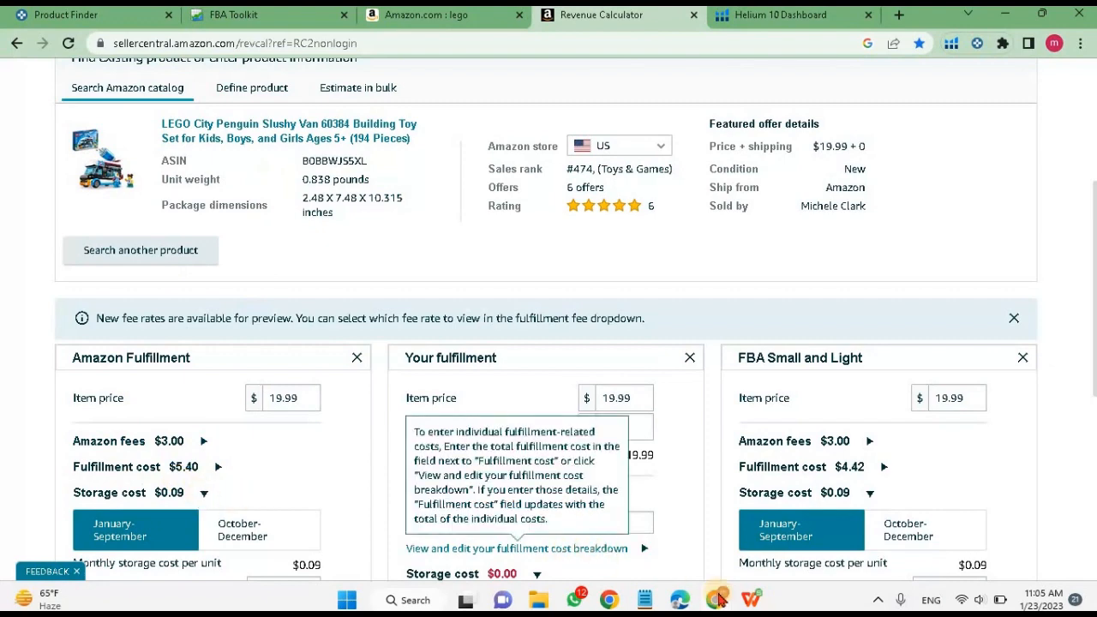
key(alt+Tab)
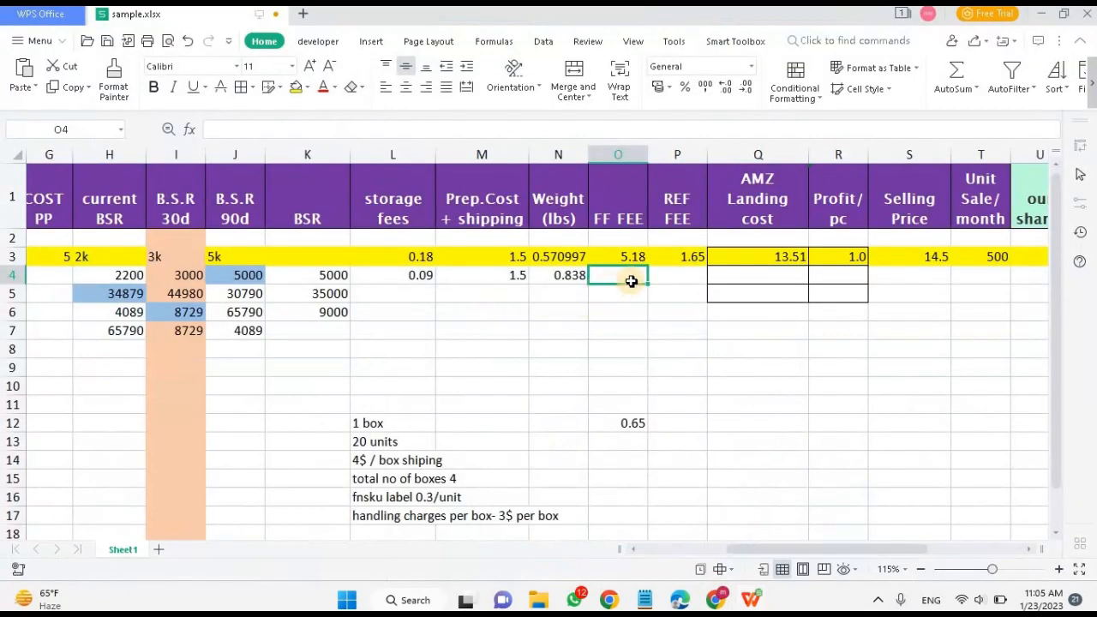
text(5.4)
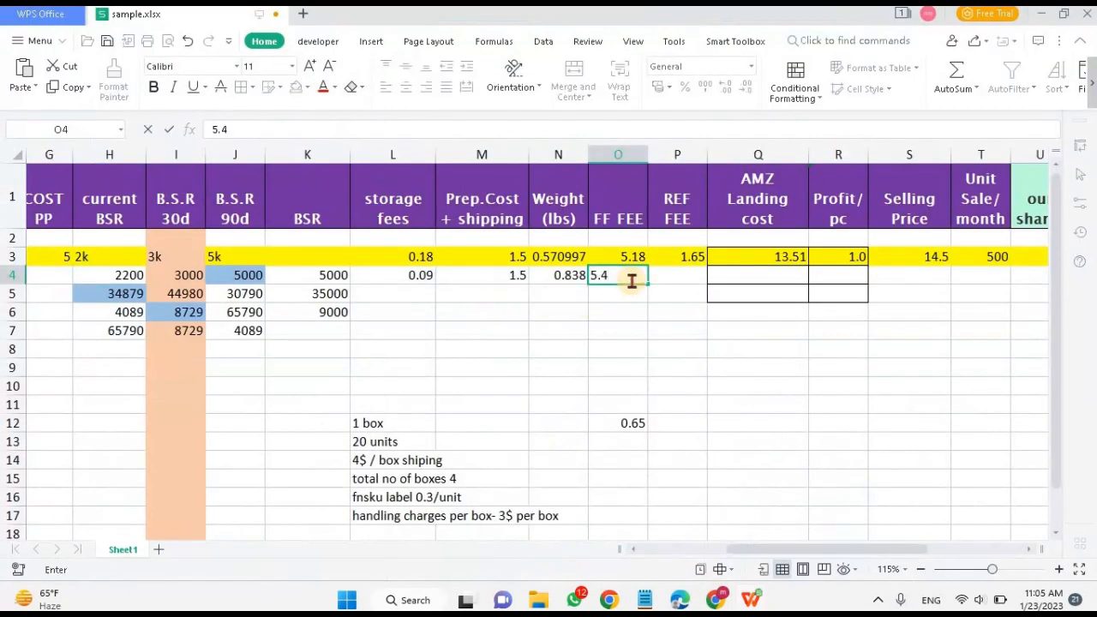
key(Tab)
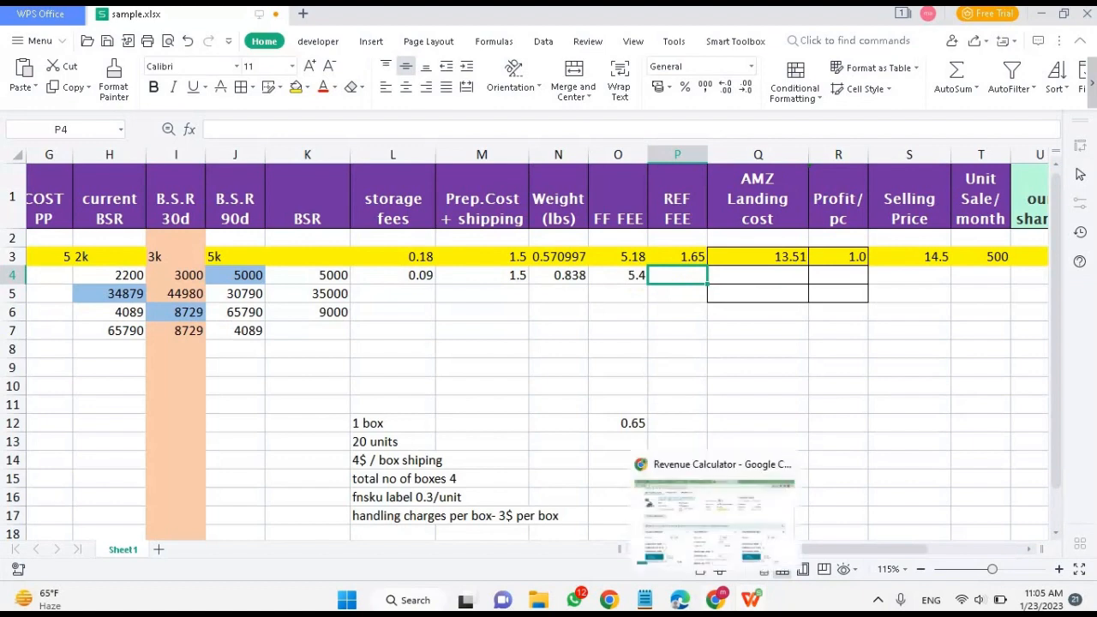
- Switch to the Revenue Calculator in Chrome and examine the Amazon fees breakdown under Amazon Fulfillment, including the referral fee
click(714, 598)
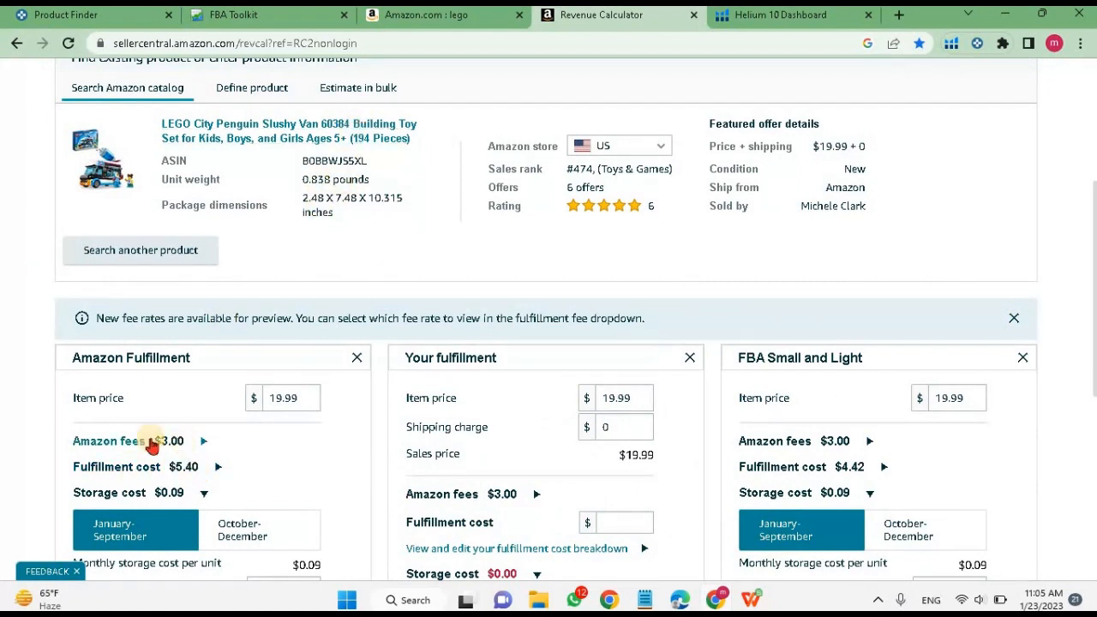
click(204, 441)
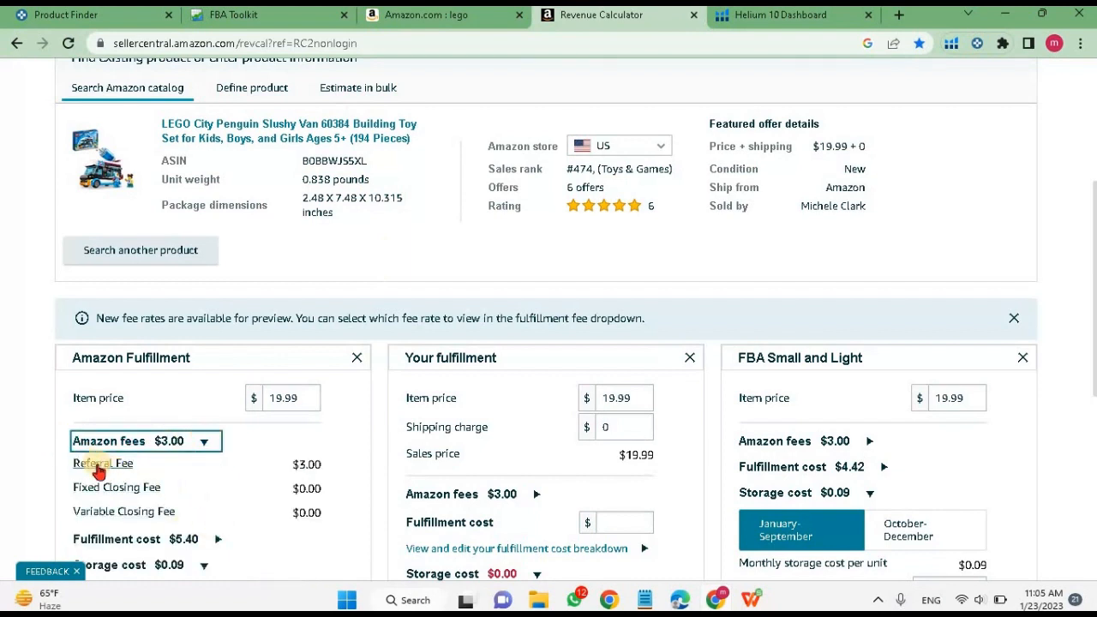
click(210, 443)
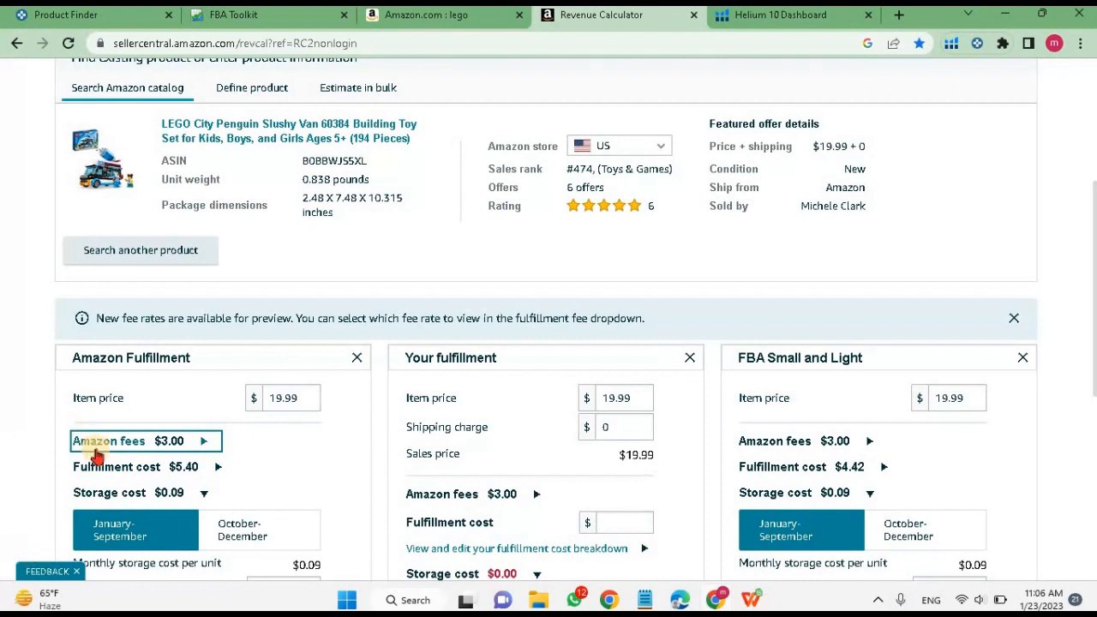
click(202, 440)
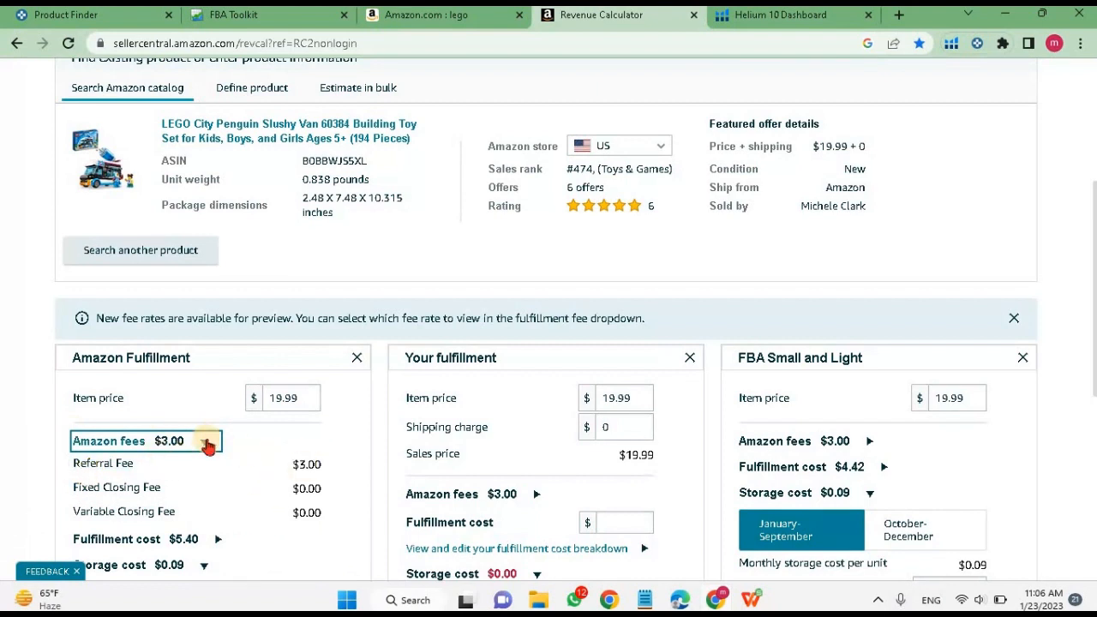
click(207, 443)
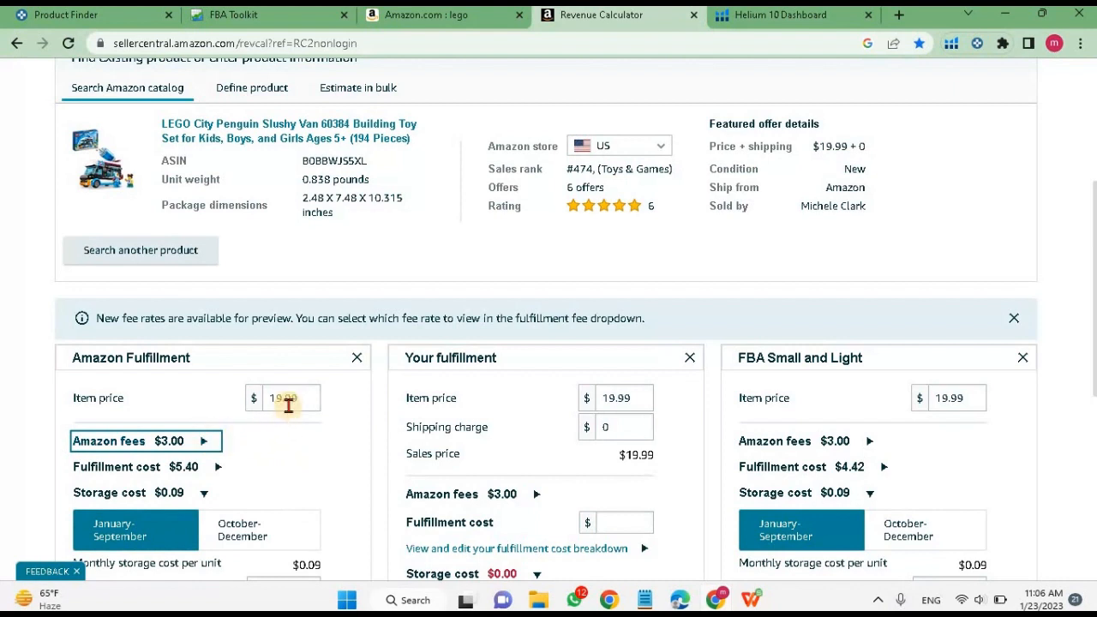
- Try item prices of 17.99 and 20.99 in the Amazon Fulfillment estimate to compare the resulting Amazon fees
click(267, 398)
drag(267, 397, 260, 403)
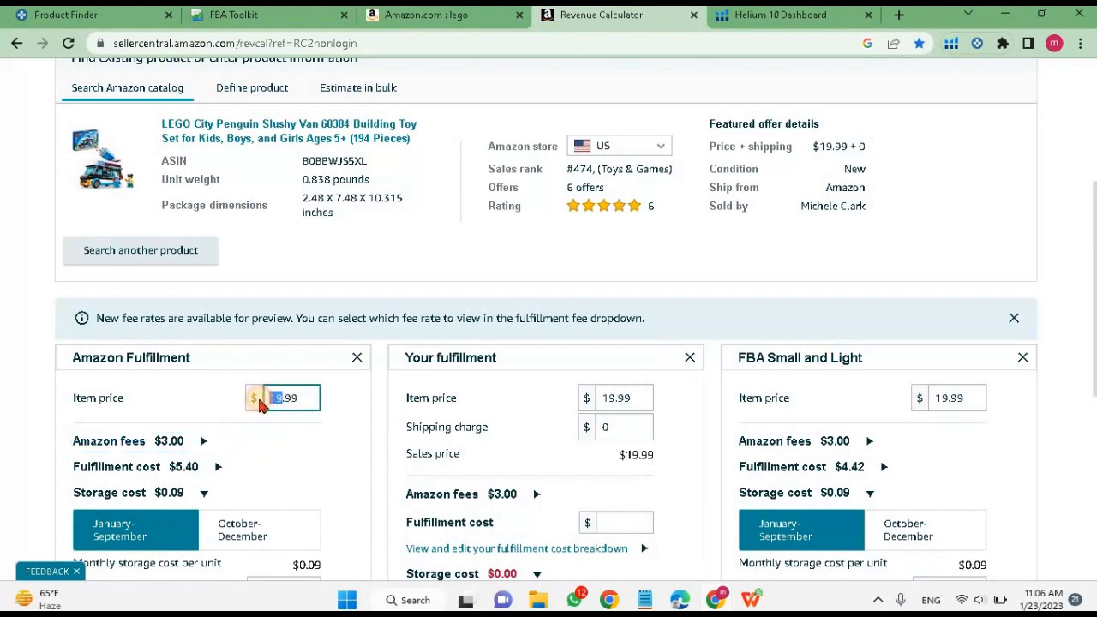
text(17)
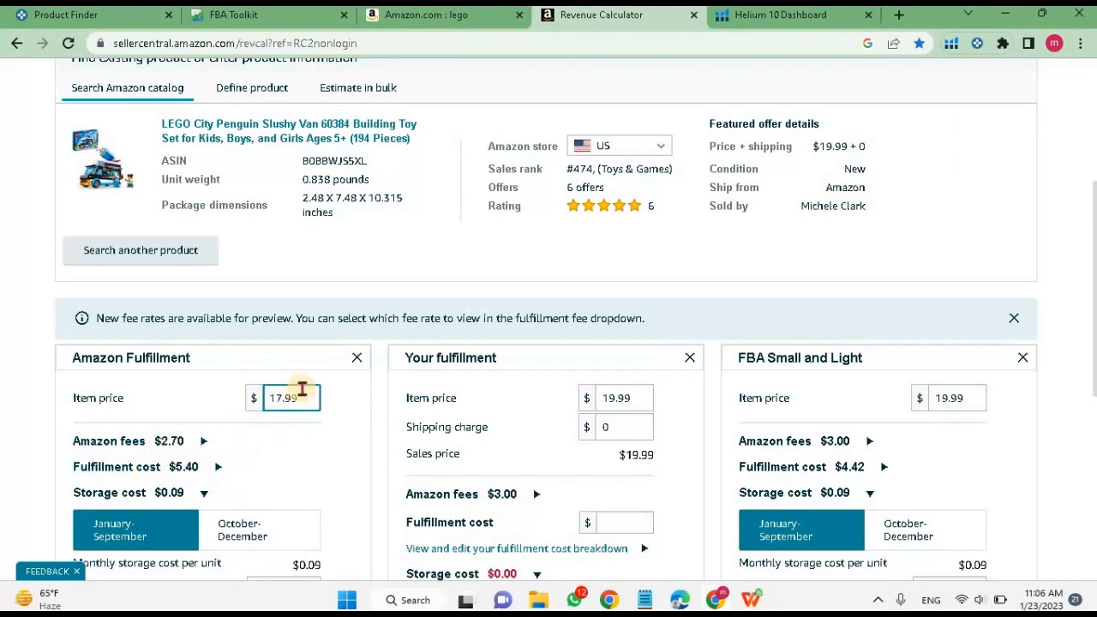
drag(311, 398, 230, 408)
text(20.99)
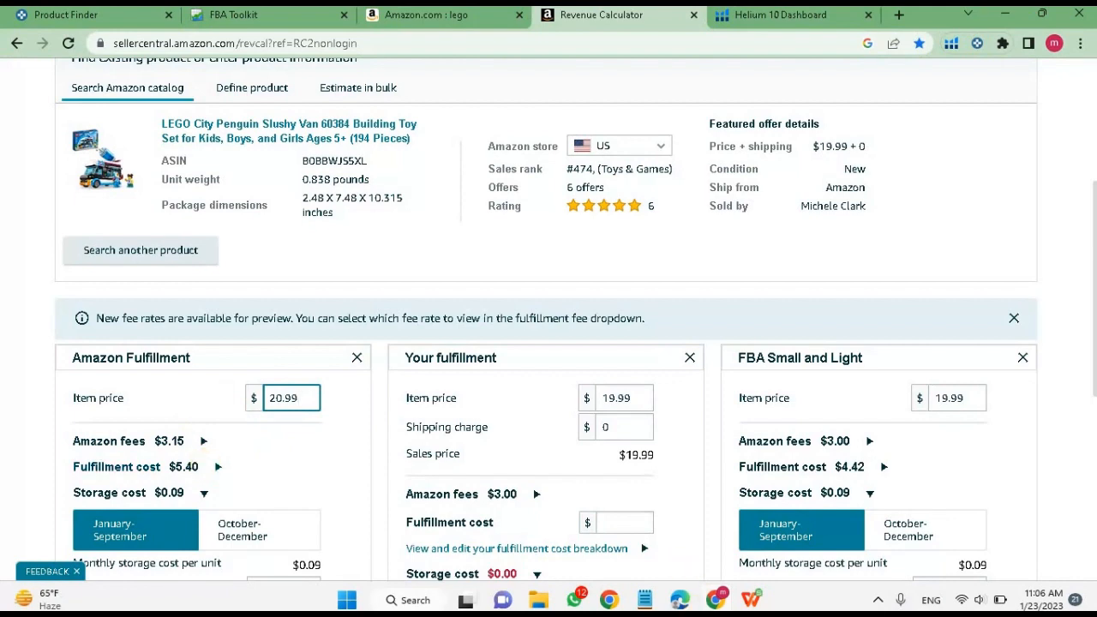
click(752, 600)
click(717, 600)
click(752, 600)
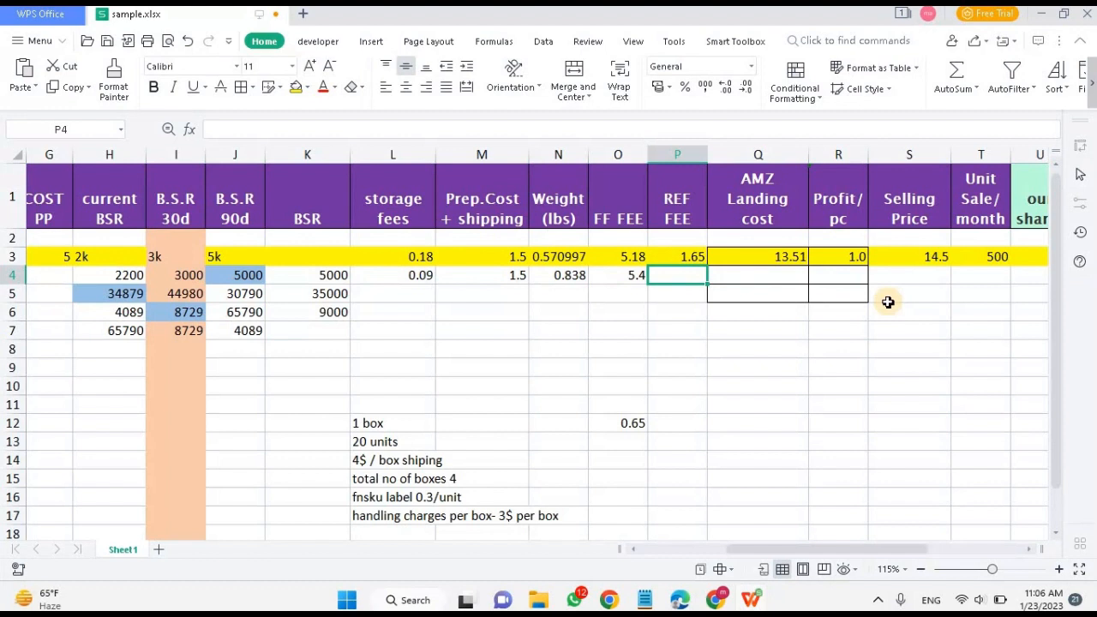
click(934, 275)
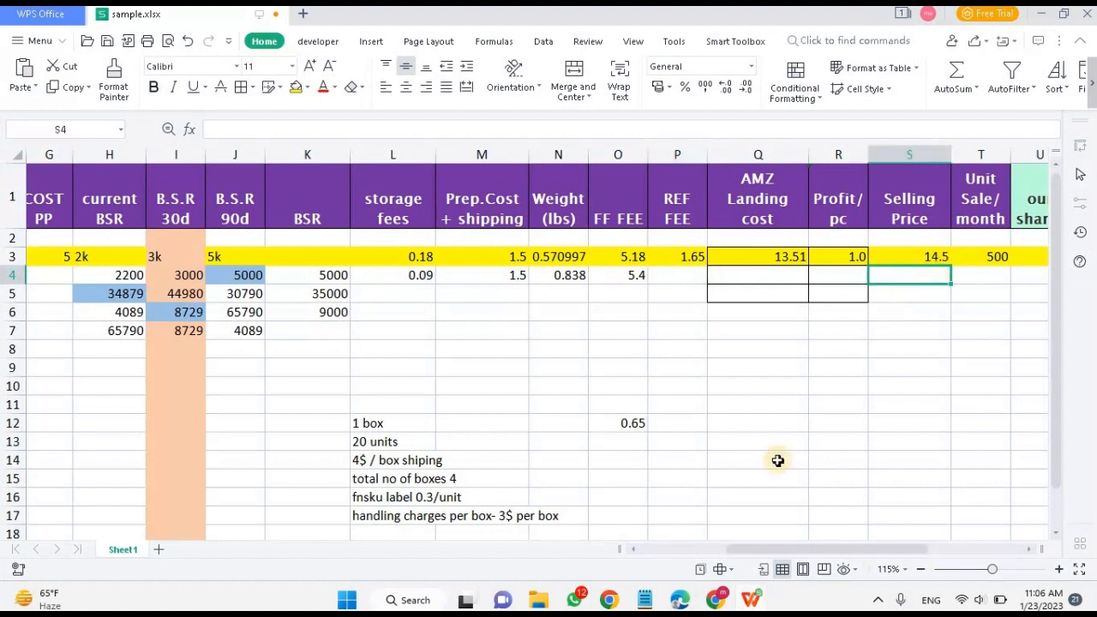
- Switch to the Revenue Calculator in Chrome and set the Amazon Fulfillment item price to 18.36
click(718, 600)
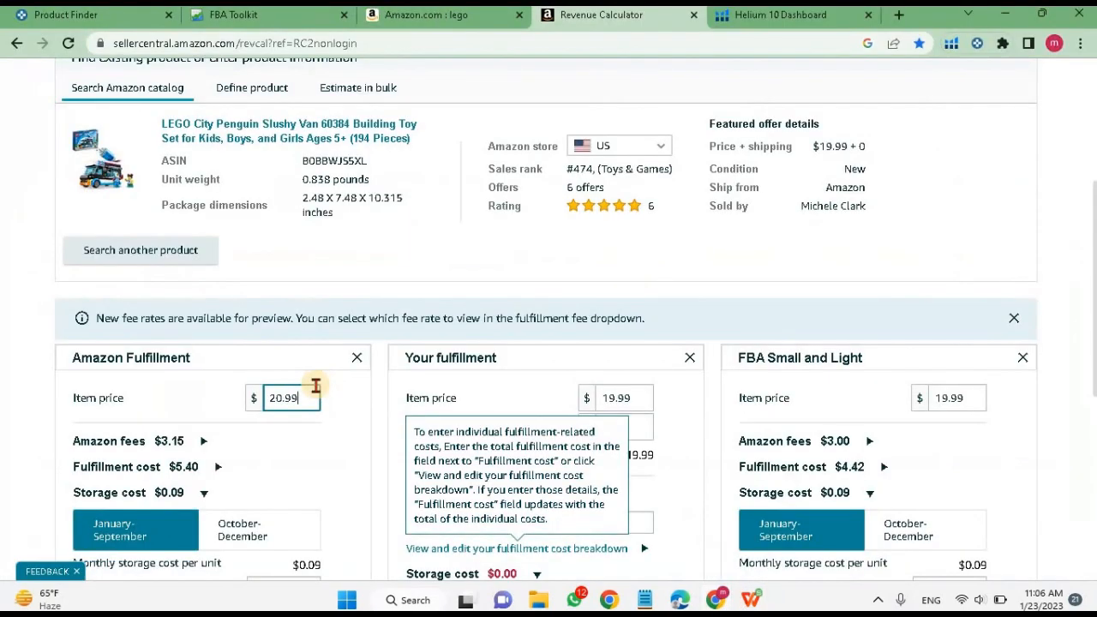
double_click(257, 397)
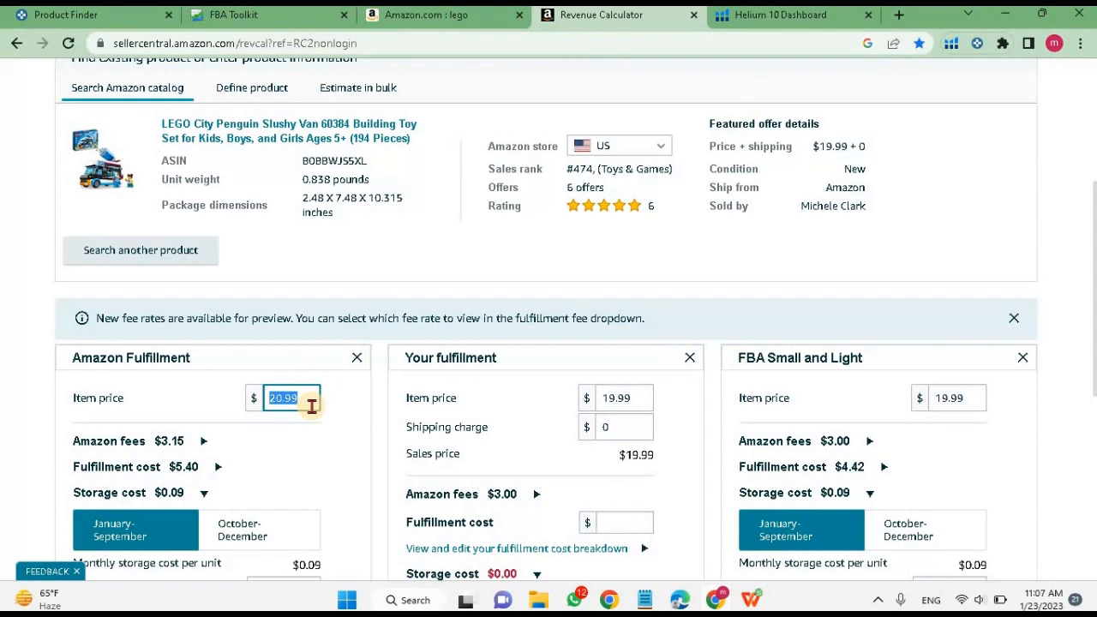
text(18)
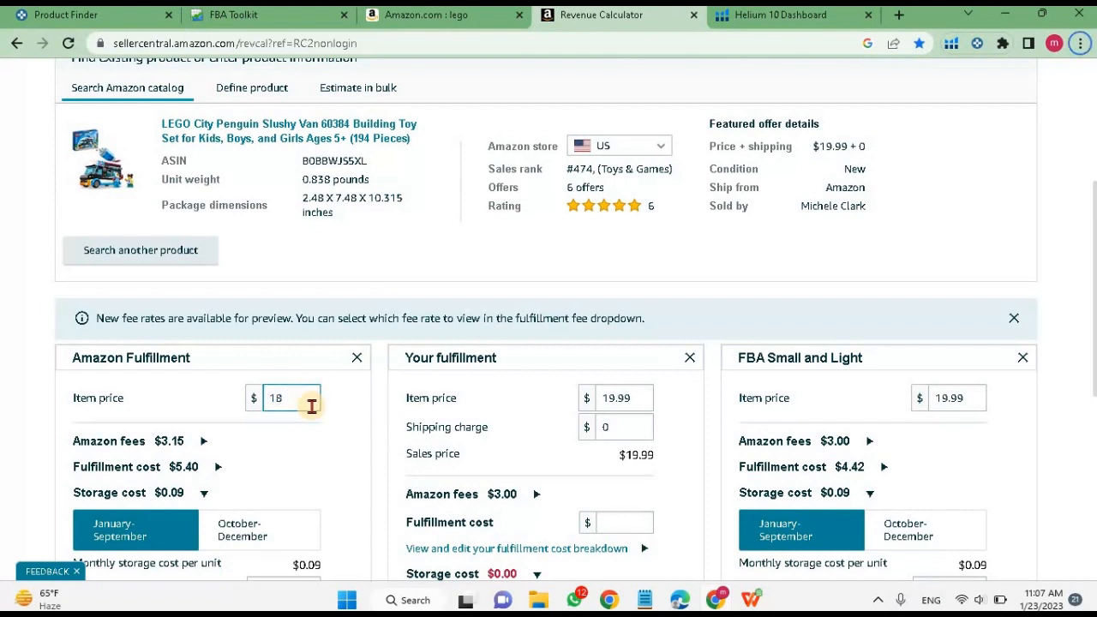
click(298, 393)
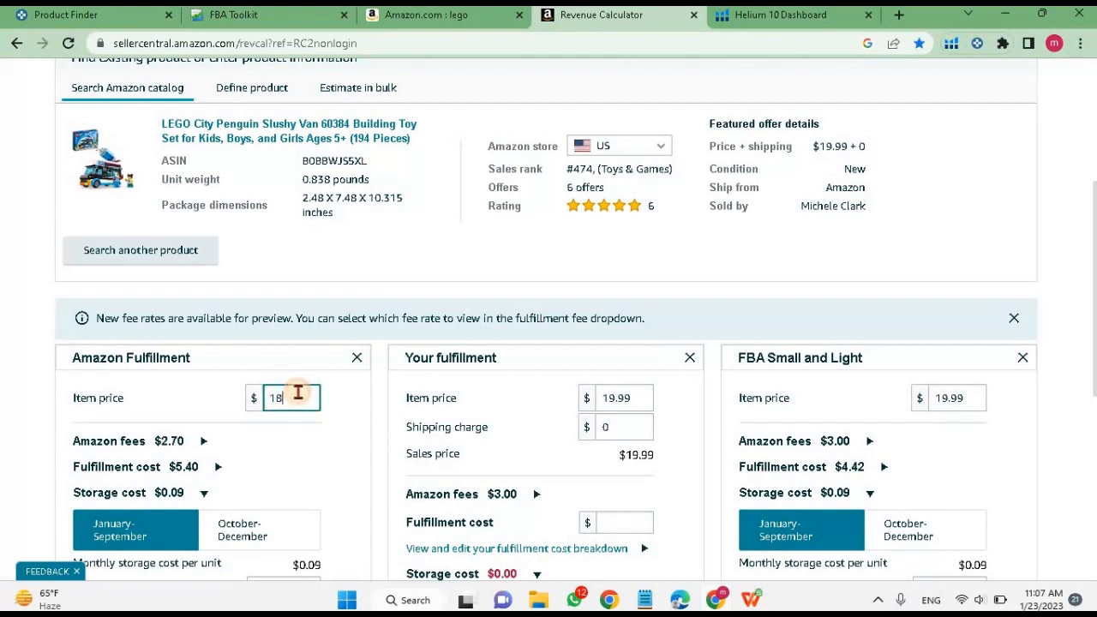
text(.38)
key(BackSpace)
text(6)
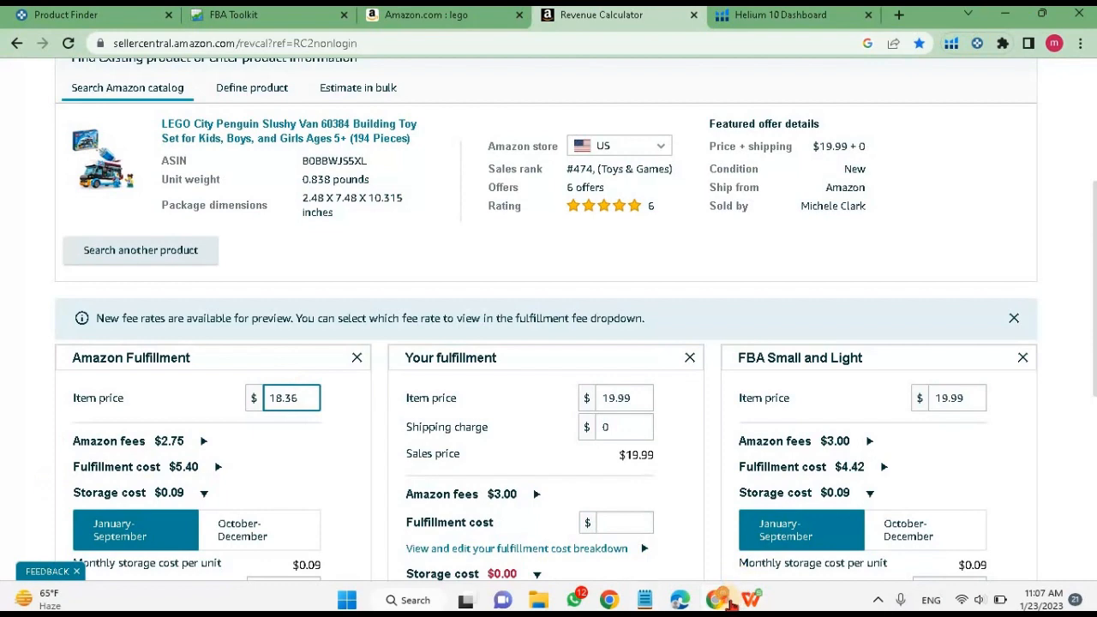
- Switch to the sample.xlsx spreadsheet and enter 2.75 as the REF FEE in cell P4
click(725, 600)
click(687, 274)
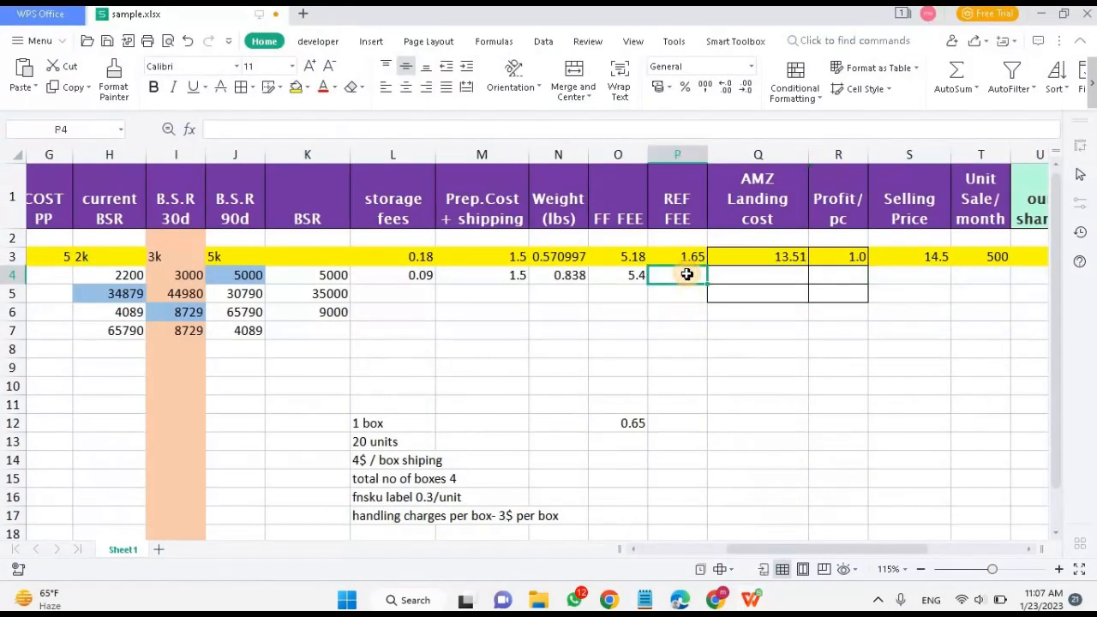
text(2.75)
key(Return)
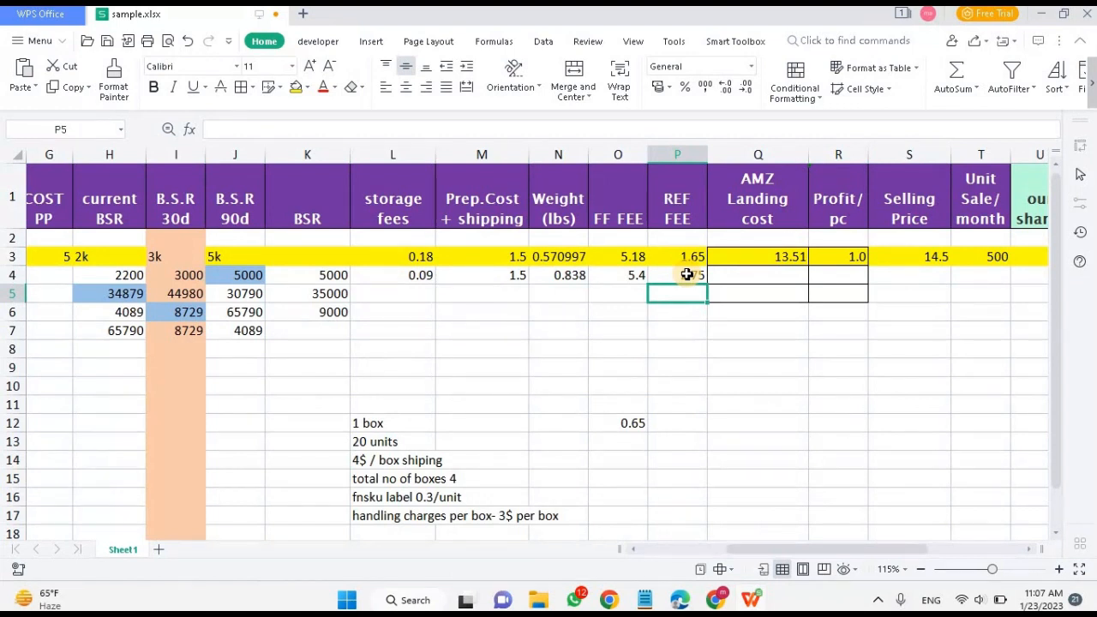
- Replace the REF FEE in cell P4 with a formula calculating 15% of the row's selling price, =15%*S4
click(685, 274)
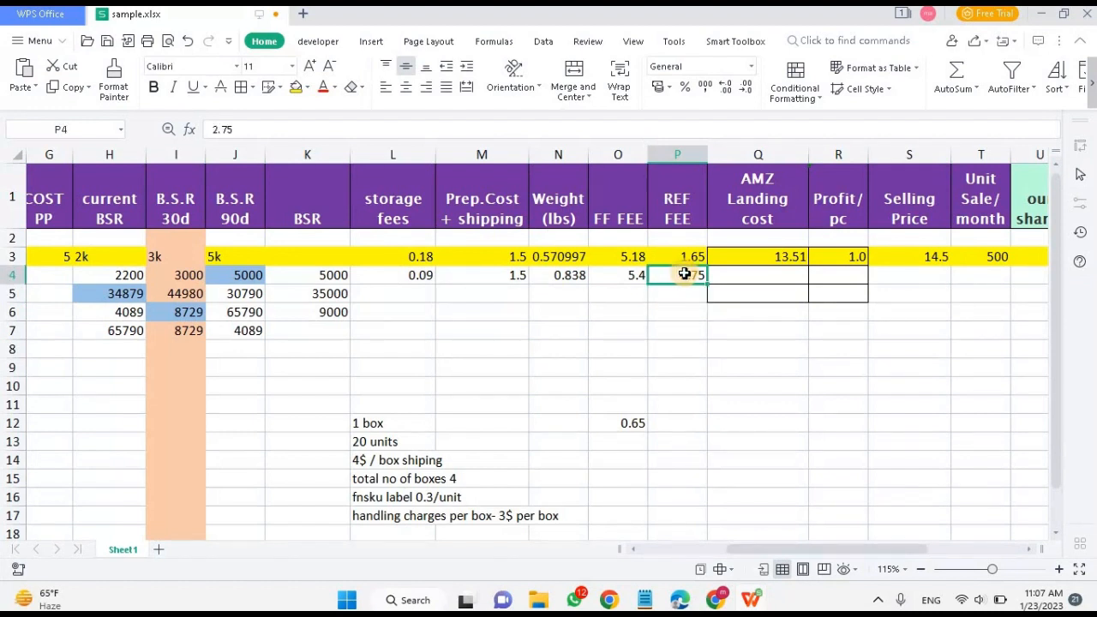
text(=)
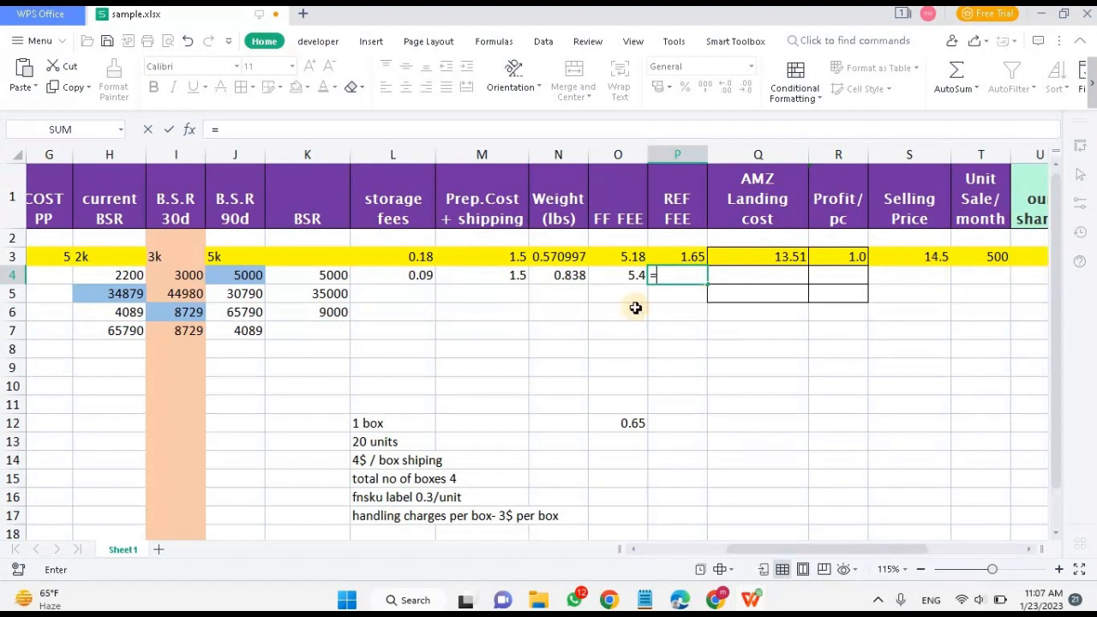
text(15%*)
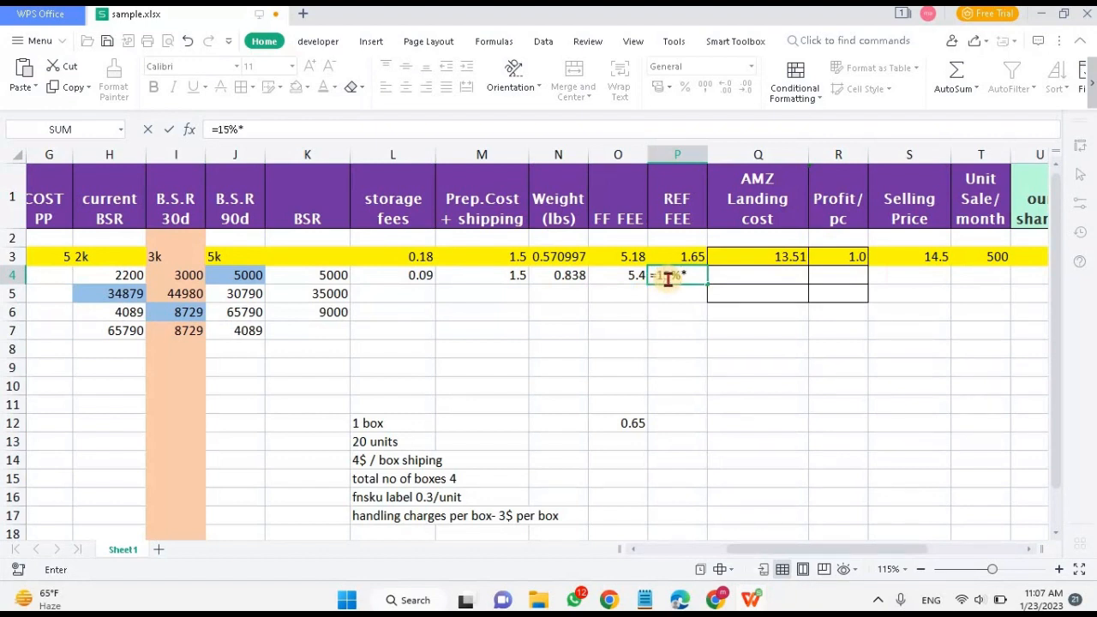
click(912, 276)
key(Return)
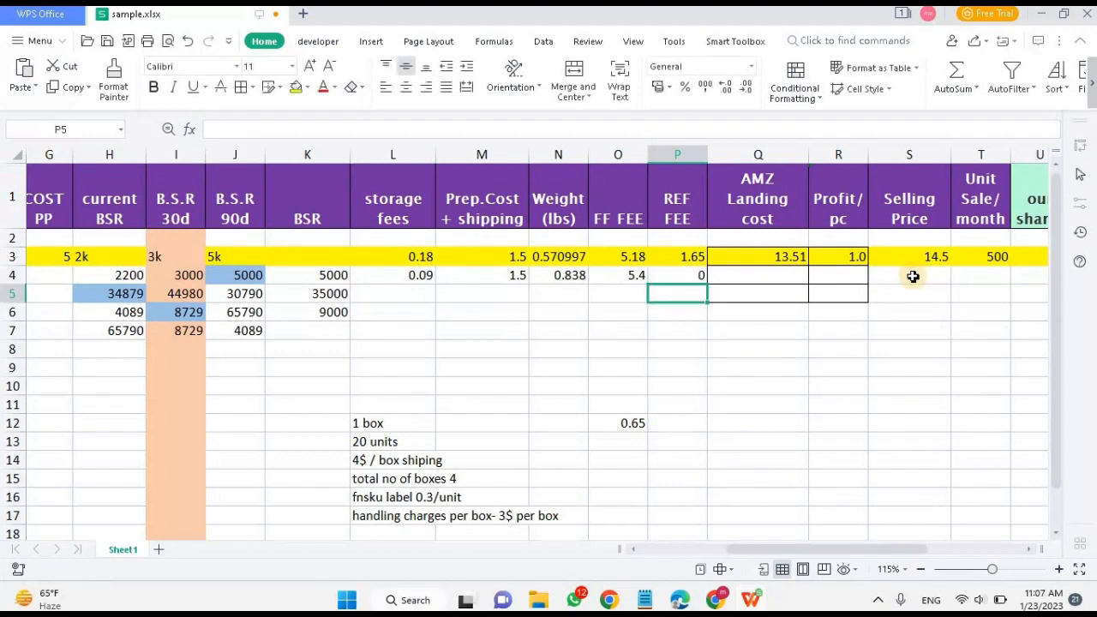
- Try selling prices of 20.99 and 15.66 in cell S4 to test the referral fee formula
click(921, 277)
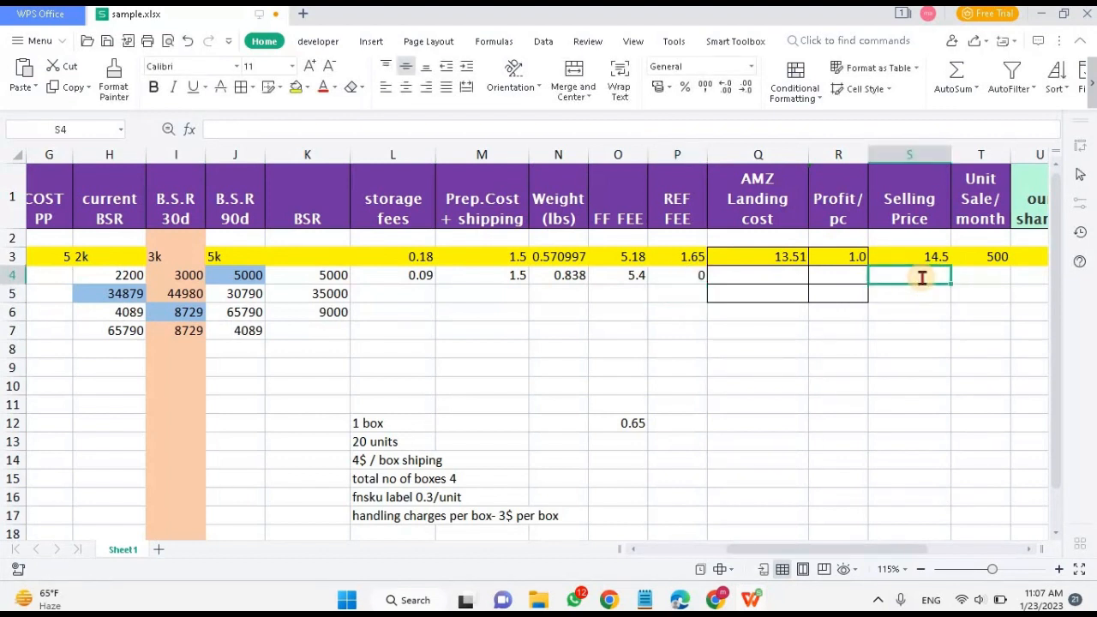
text(20.99)
key(Return)
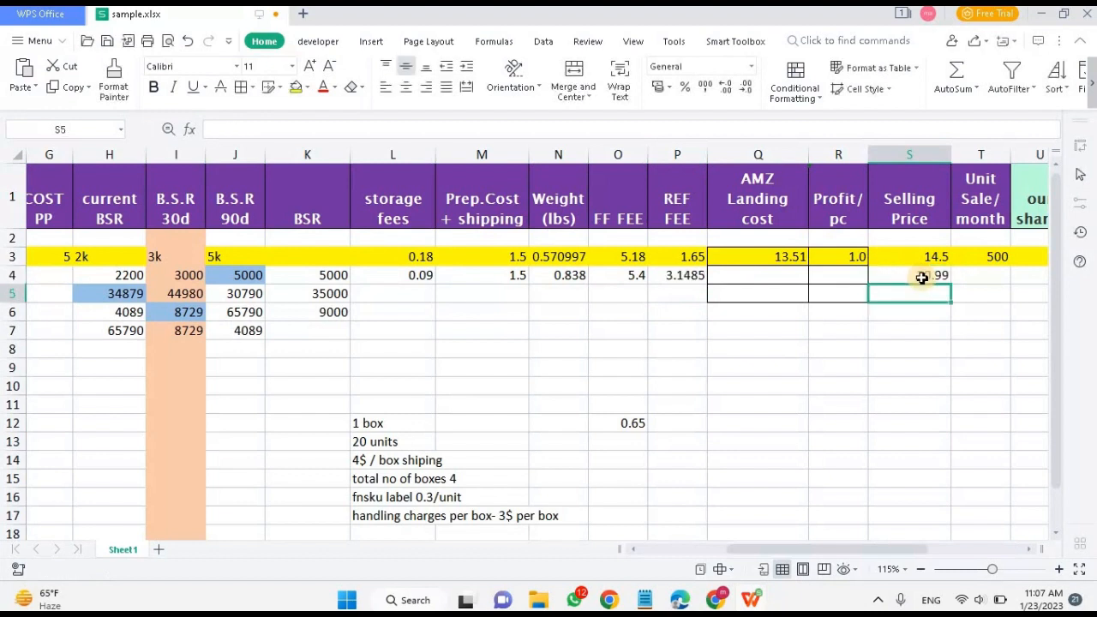
click(694, 278)
click(934, 275)
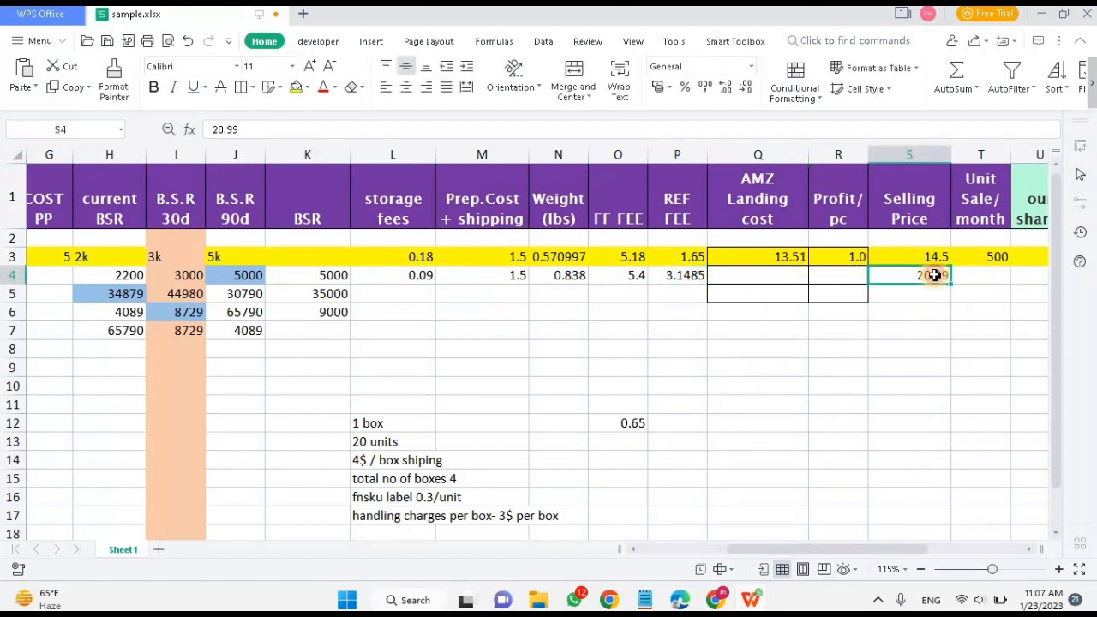
text(15.66)
key(Return)
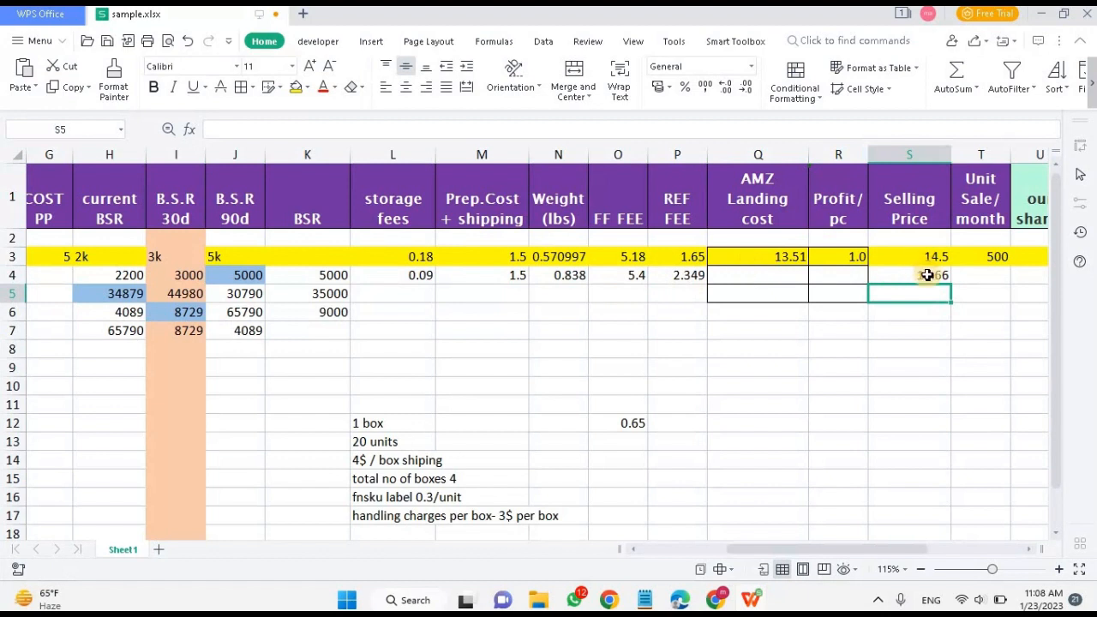
- Set the selling price in cell S4 to 23.87, then briefly check the Revenue Calculator in Chrome and return to the spreadsheet
click(929, 275)
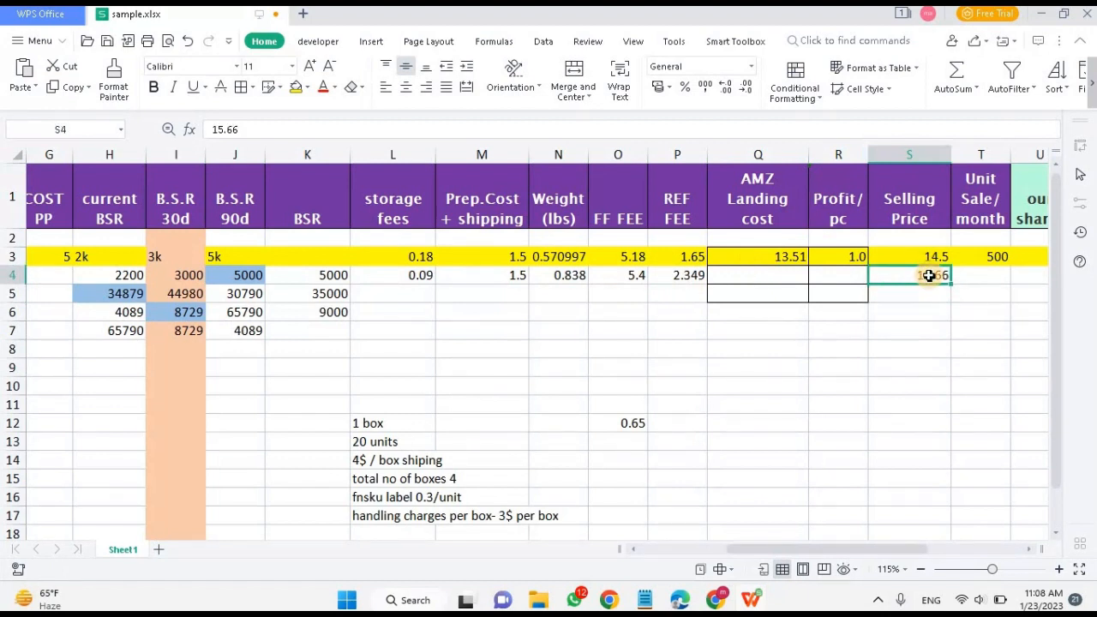
text(21.87)
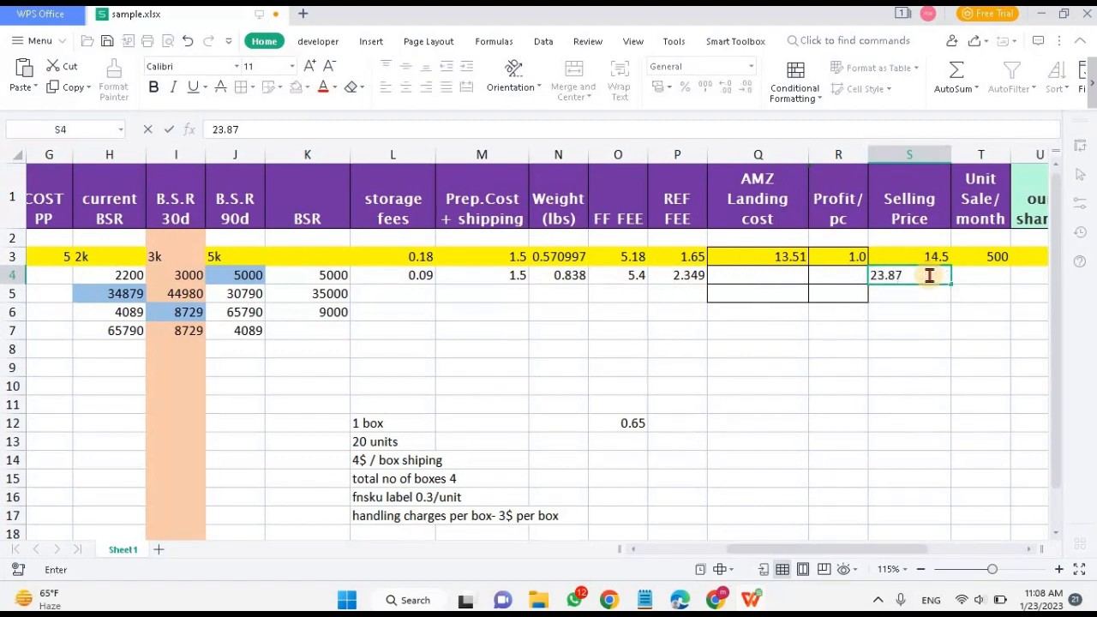
key(Return)
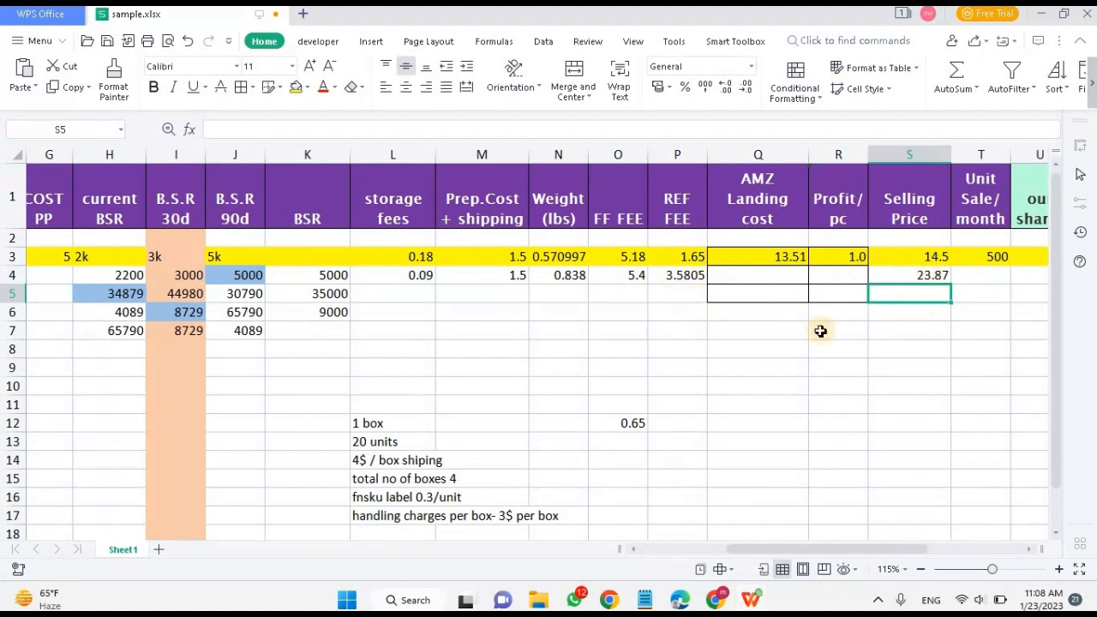
click(716, 600)
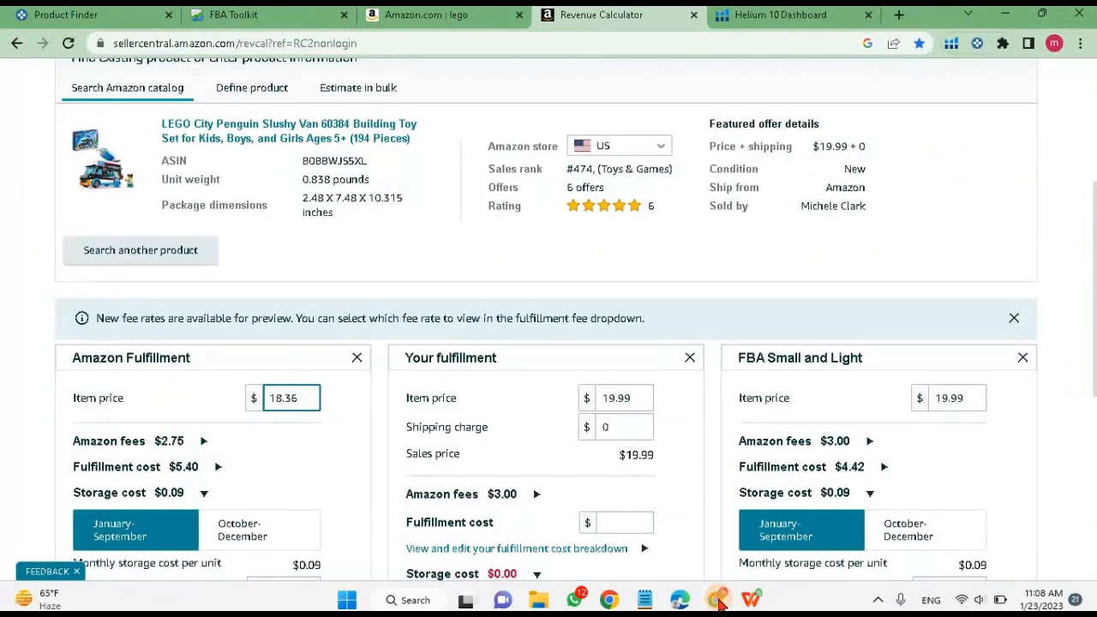
click(718, 600)
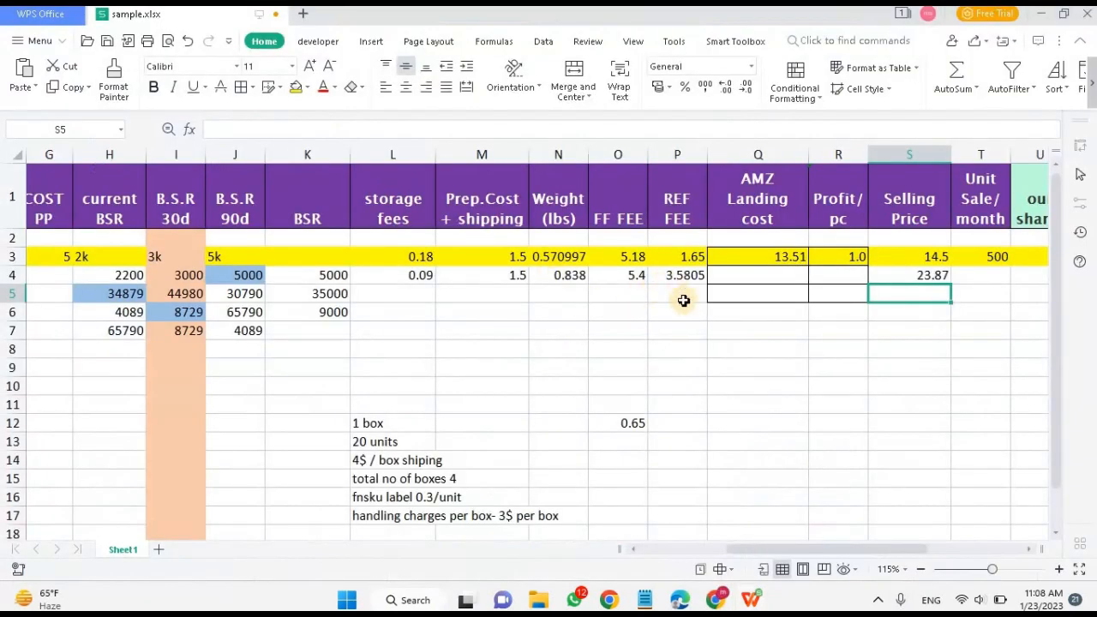